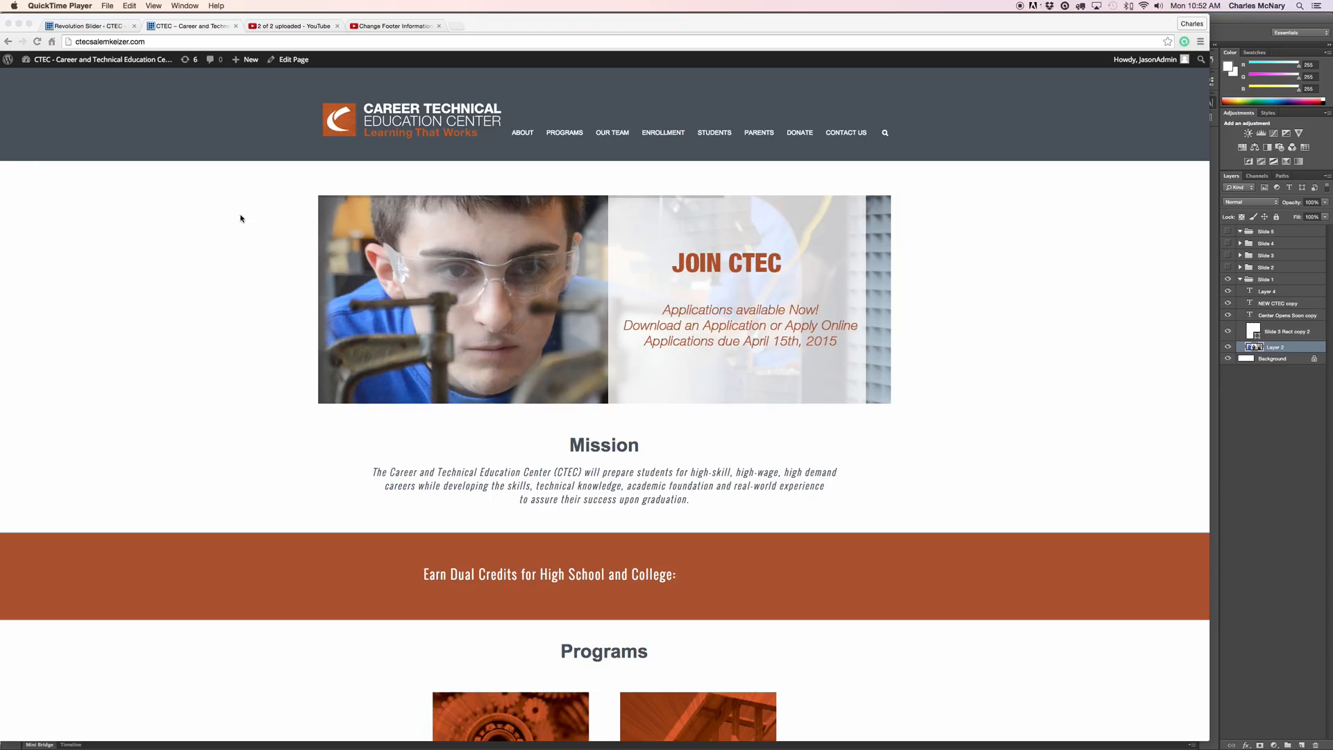
Switch to the Chrome tab showing Slider Revolution's Edit Slides: Main Slider page.
{"action": "left_click", "coordinate": [101, 27]}
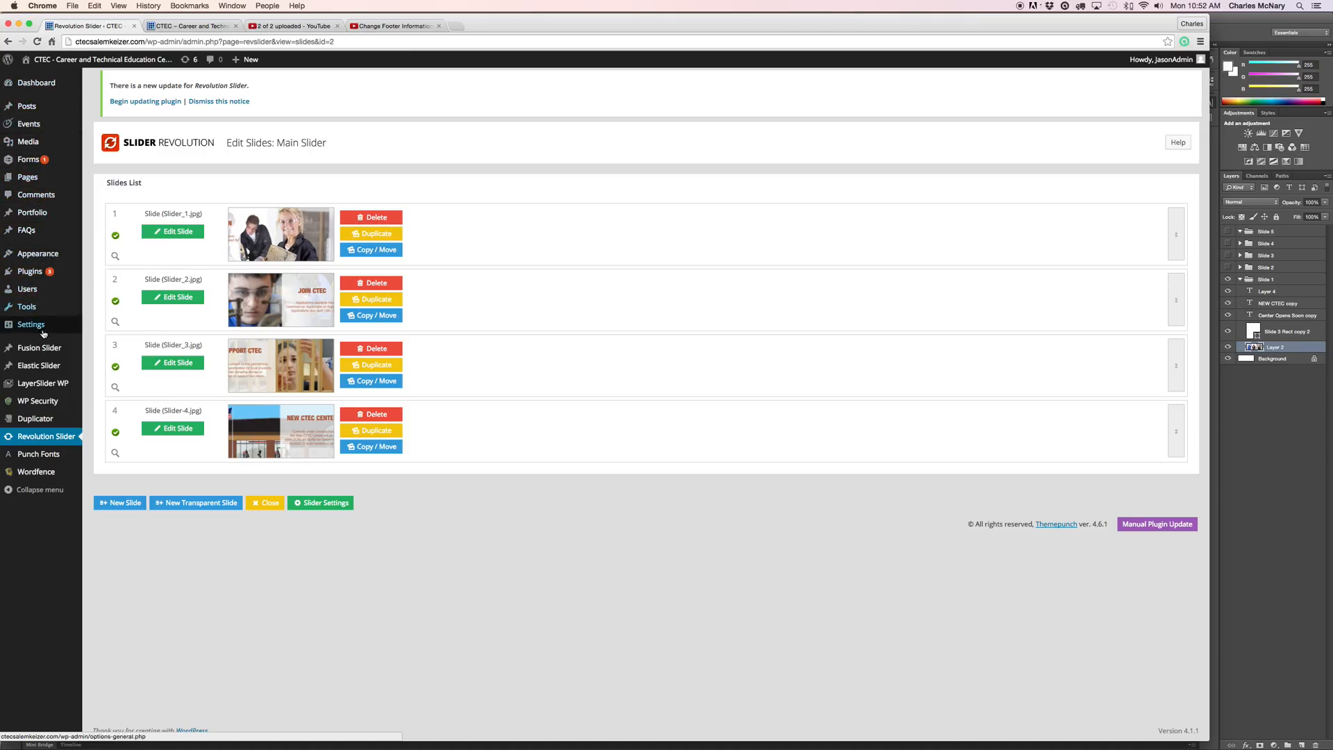
Review the Main Slider's four slides, Slider_1.jpg to Slider-4.jpg, then return to the CTEC homepage.
{"action": "left_click", "coordinate": [35, 441]}
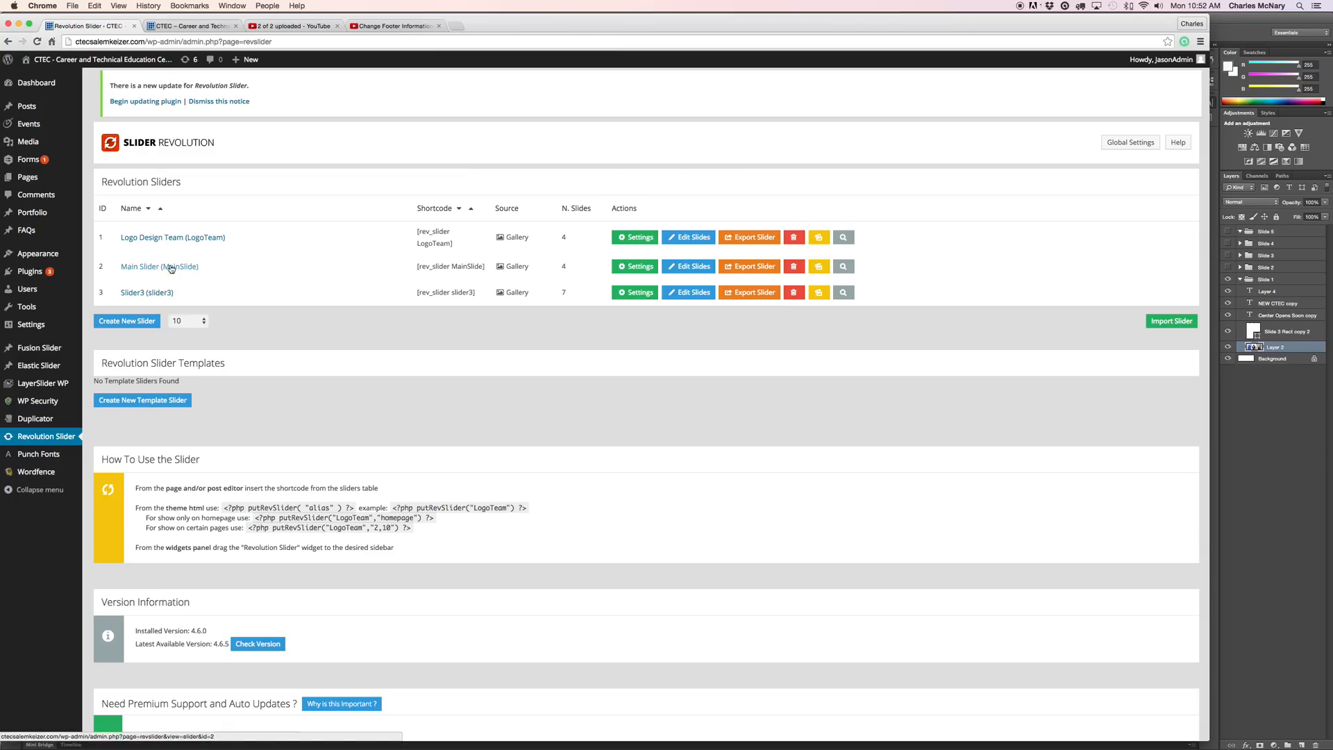
{"action": "left_click", "coordinate": [696, 268]}
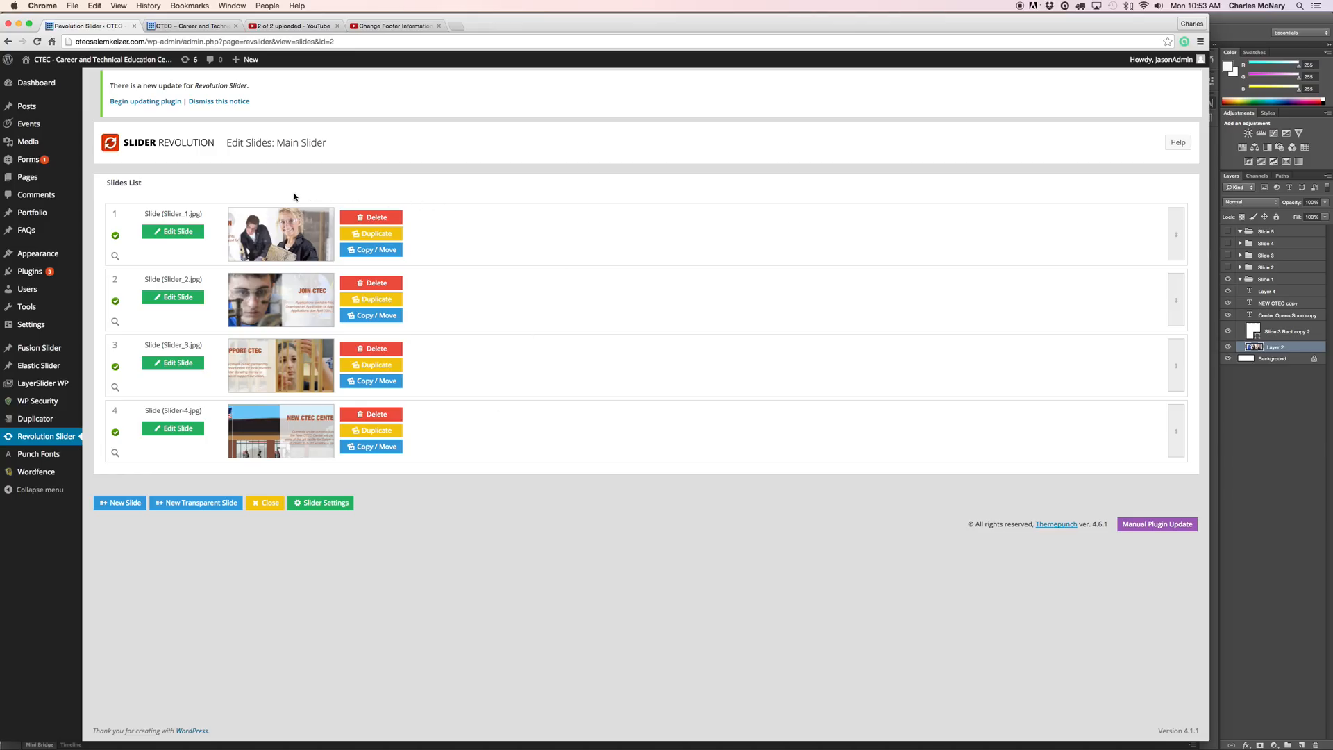
{"action": "left_click", "coordinate": [193, 25]}
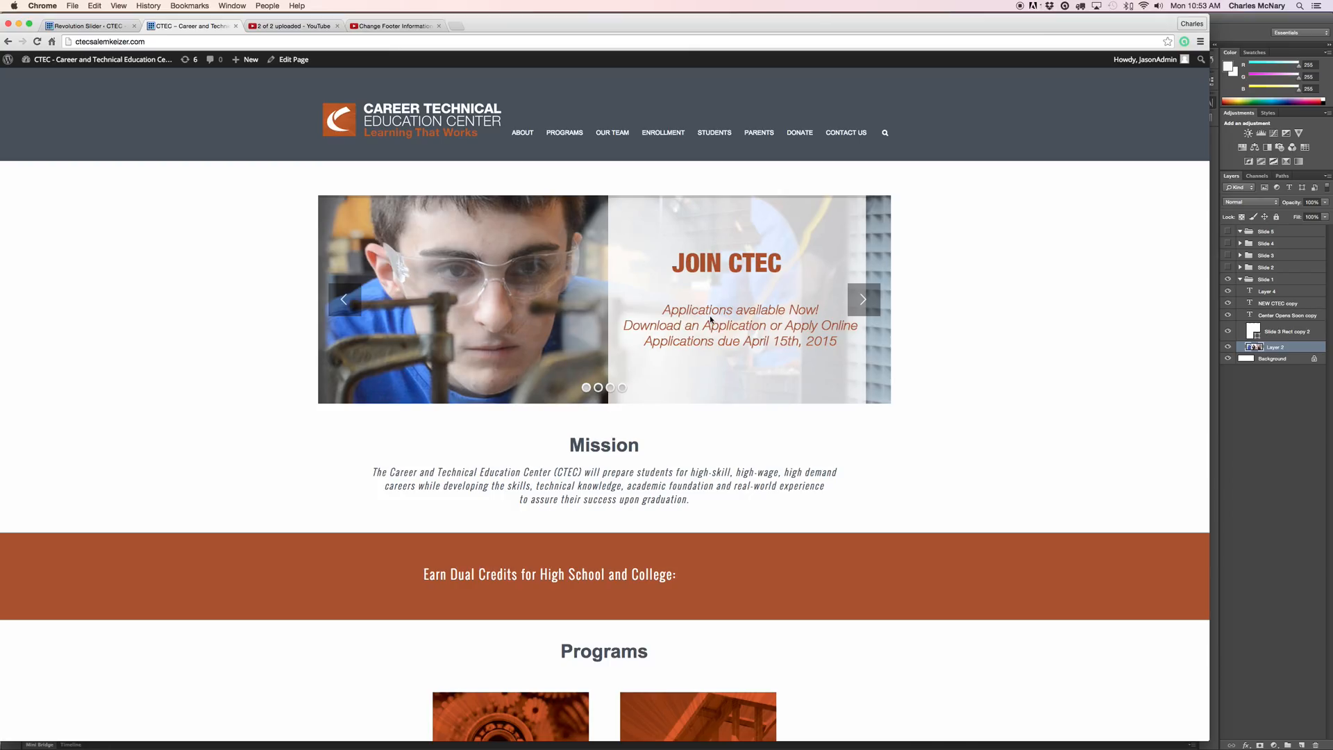
Go back to the Edit Slides: Main Slider page listing its four slides.
{"action": "left_click", "coordinate": [89, 25]}
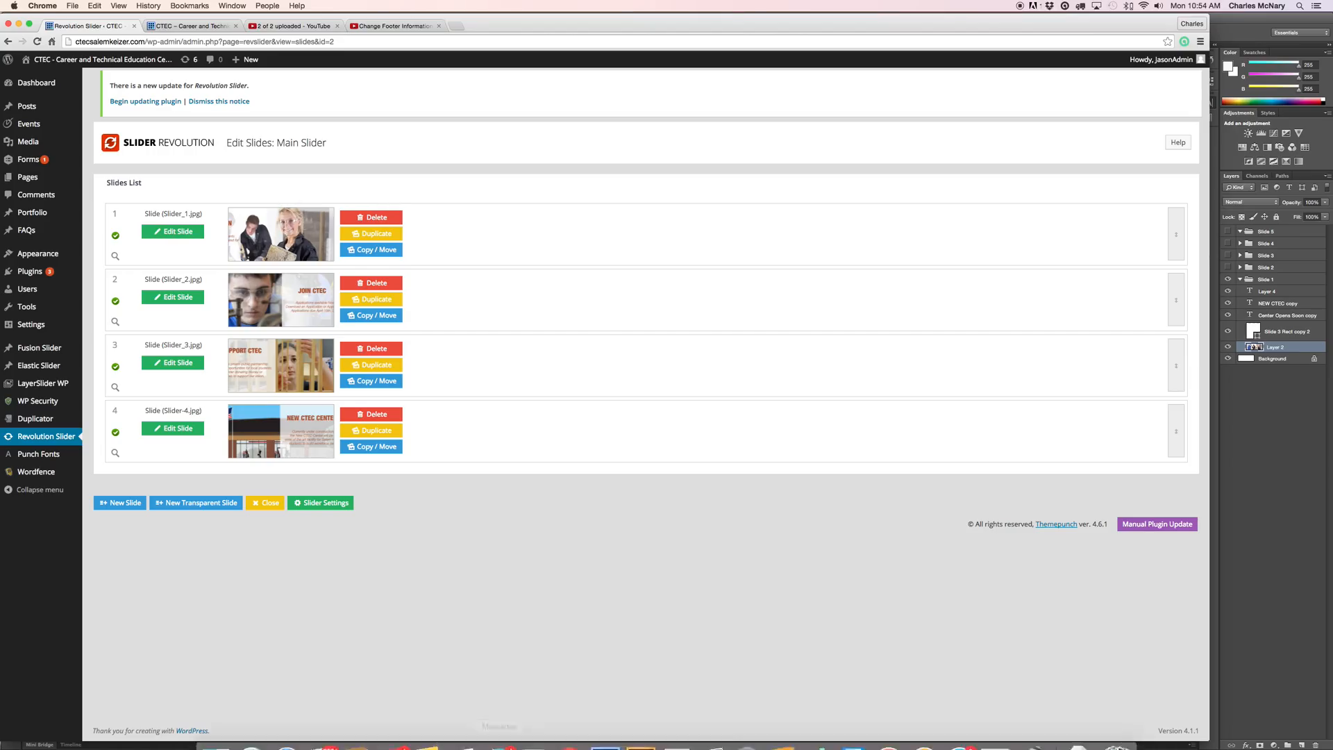
Bring Photoshop CS6 forward, showing Main Slider-Recovered.tif with the OUR VISION slide.
{"action": "left_click", "coordinate": [607, 728]}
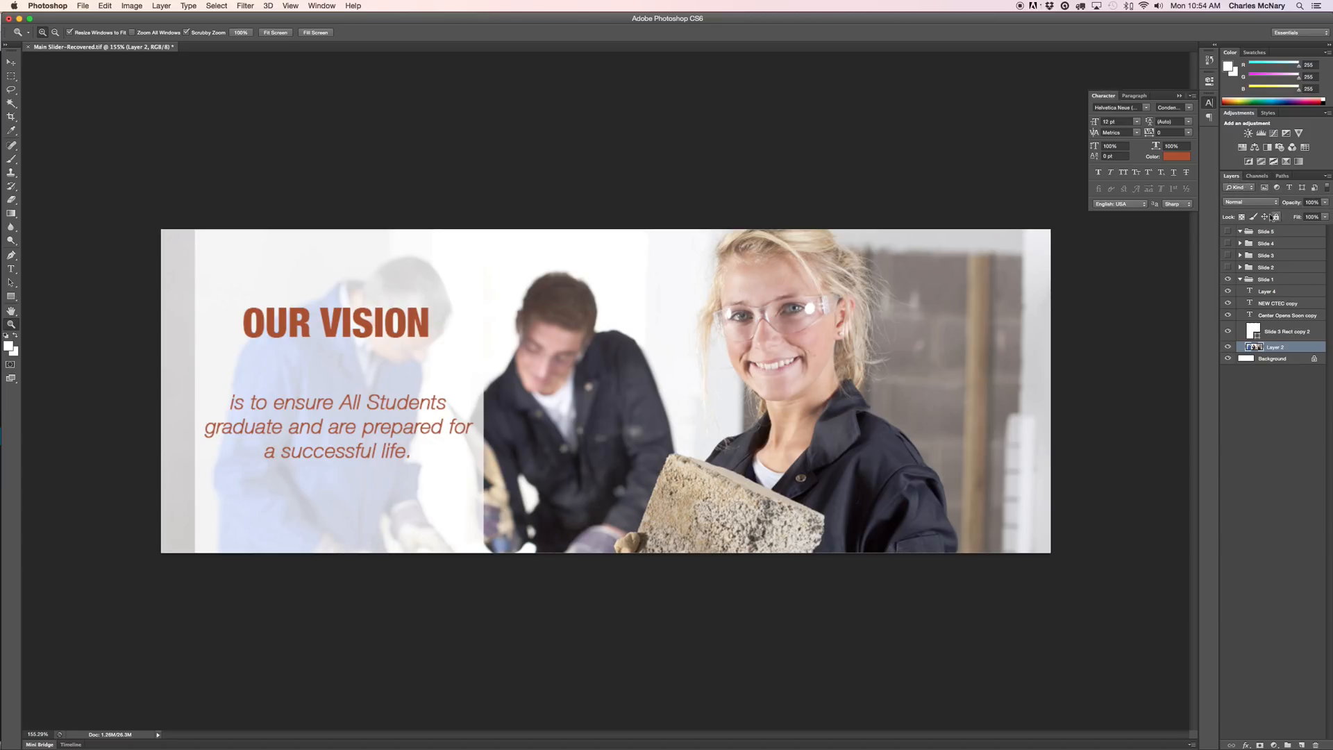
Hide the OUR VISION Slide 1 group and show the JOIN CTEC Slide 2 group.
{"action": "left_click", "coordinate": [1241, 280]}
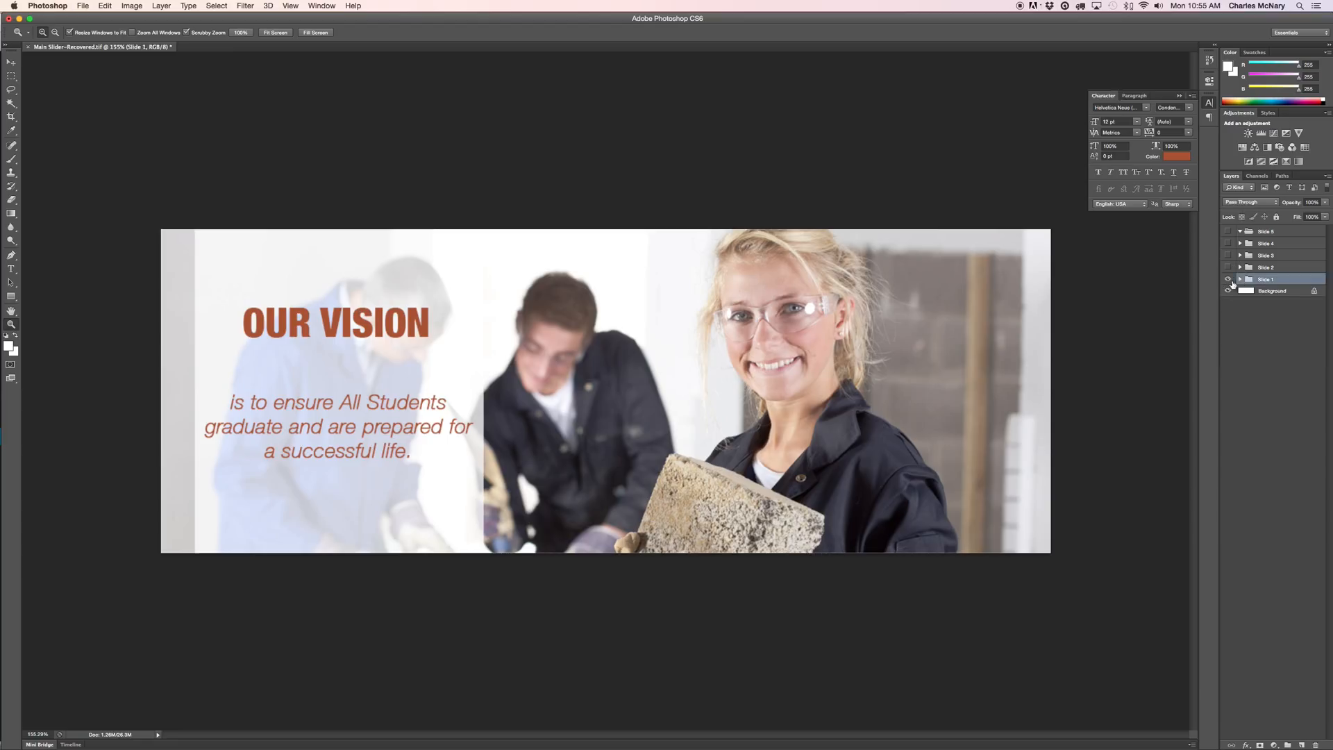
{"action": "left_click", "coordinate": [1228, 281]}
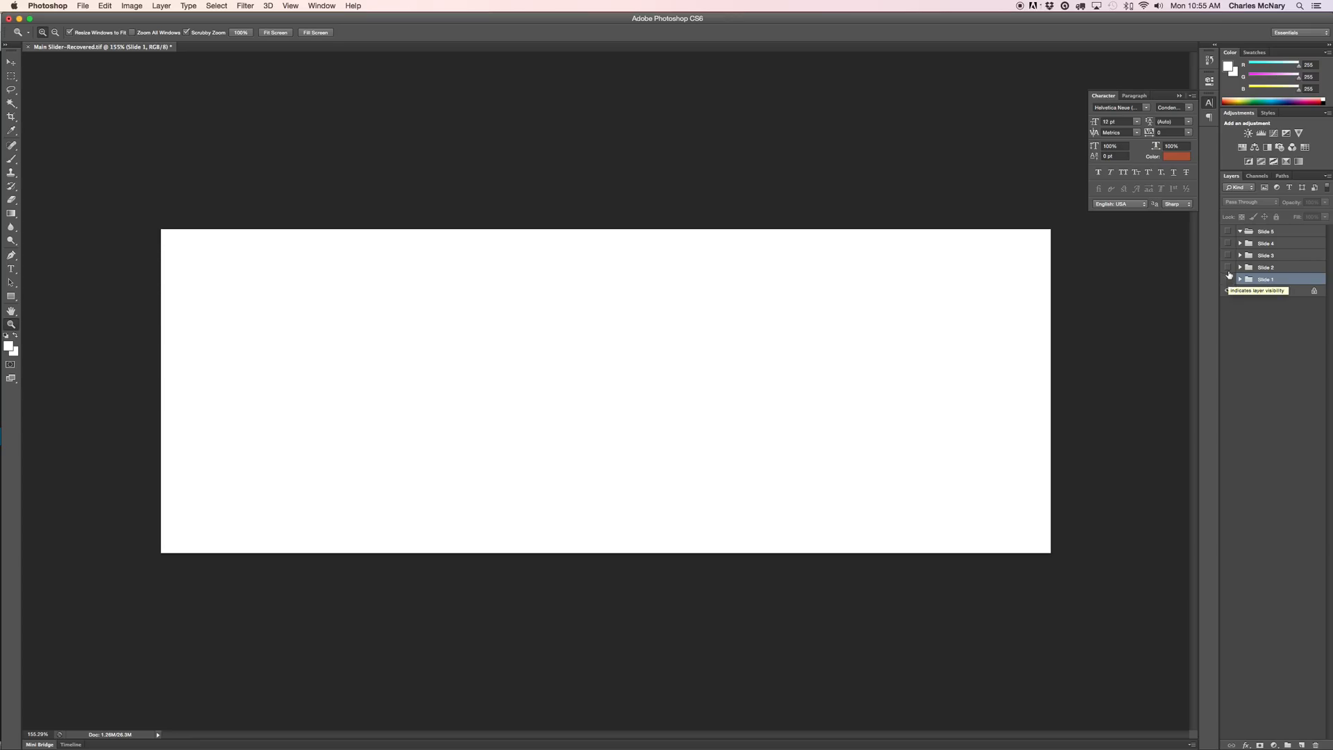
{"action": "left_click", "coordinate": [1227, 268]}
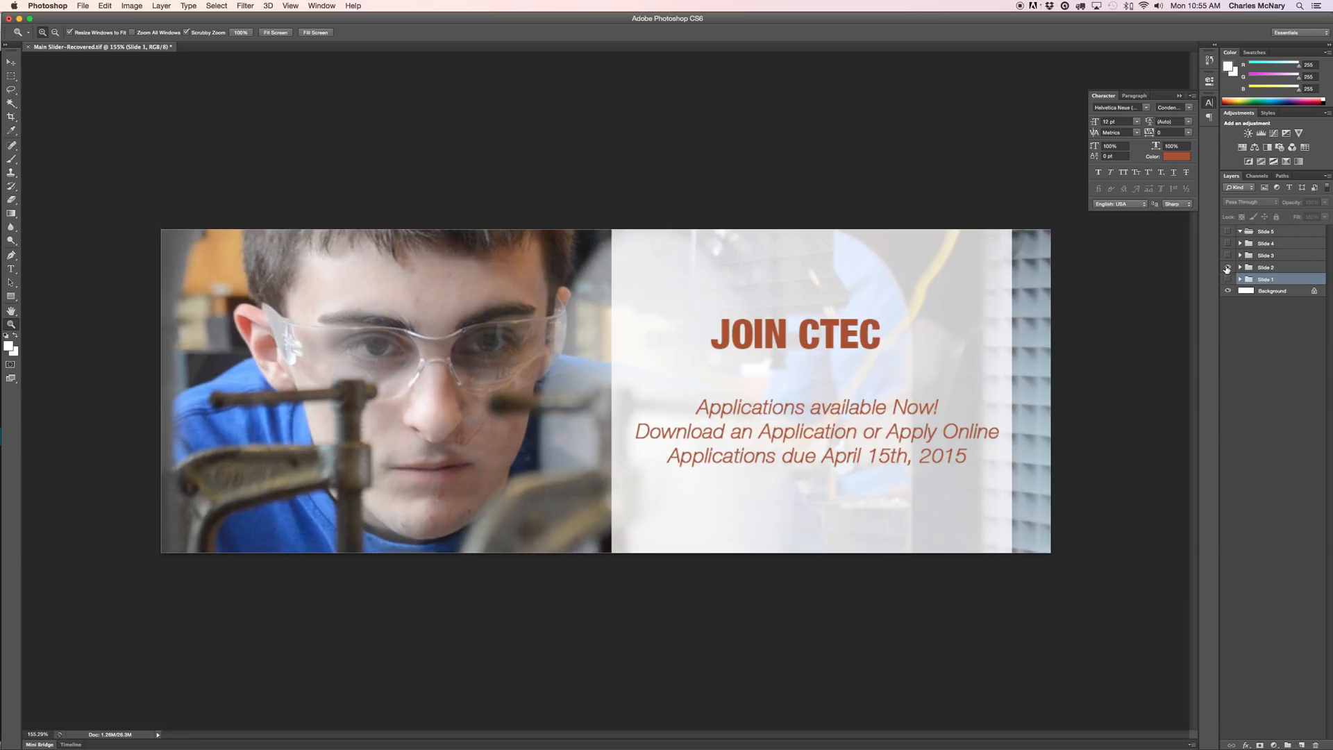
{"action": "left_click", "coordinate": [1240, 268]}
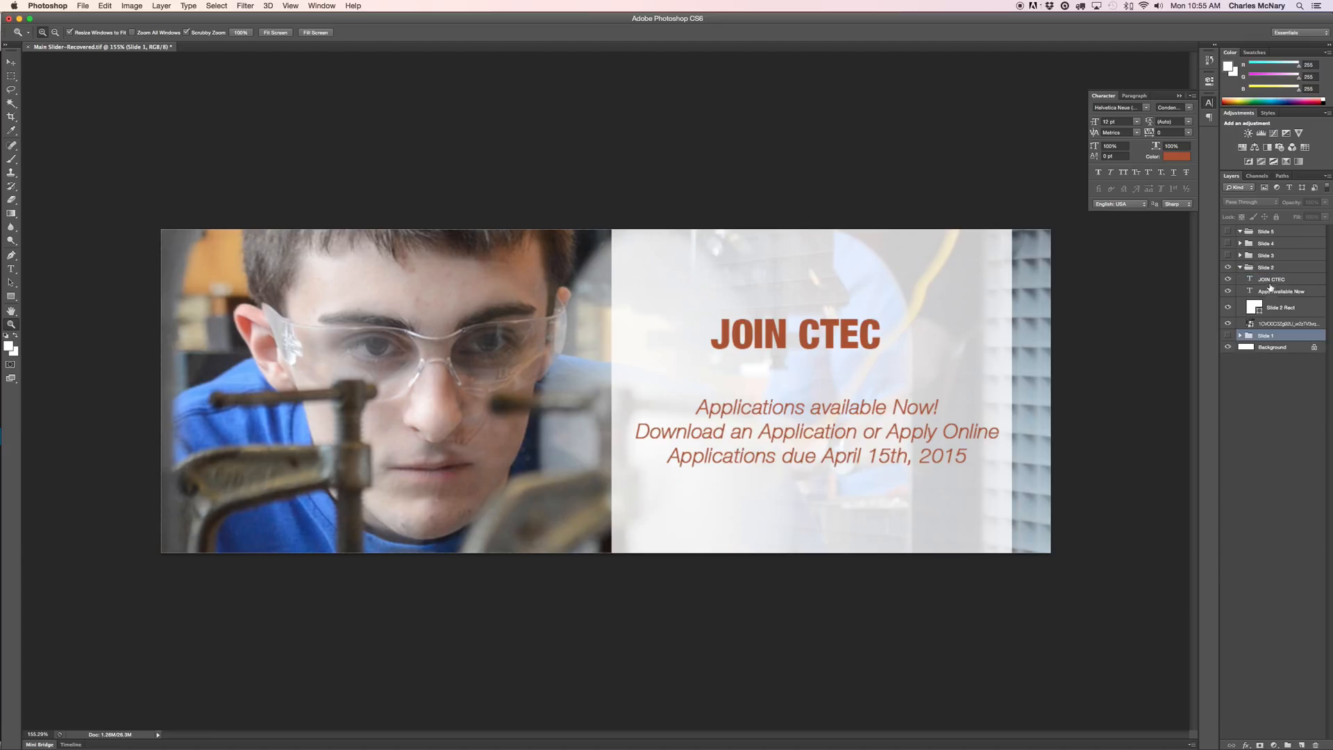
Toggle Slide 2's heading, applications text, white rectangle and photo layers off and back on.
{"action": "left_click", "coordinate": [1228, 279]}
{"action": "left_click", "coordinate": [1228, 291]}
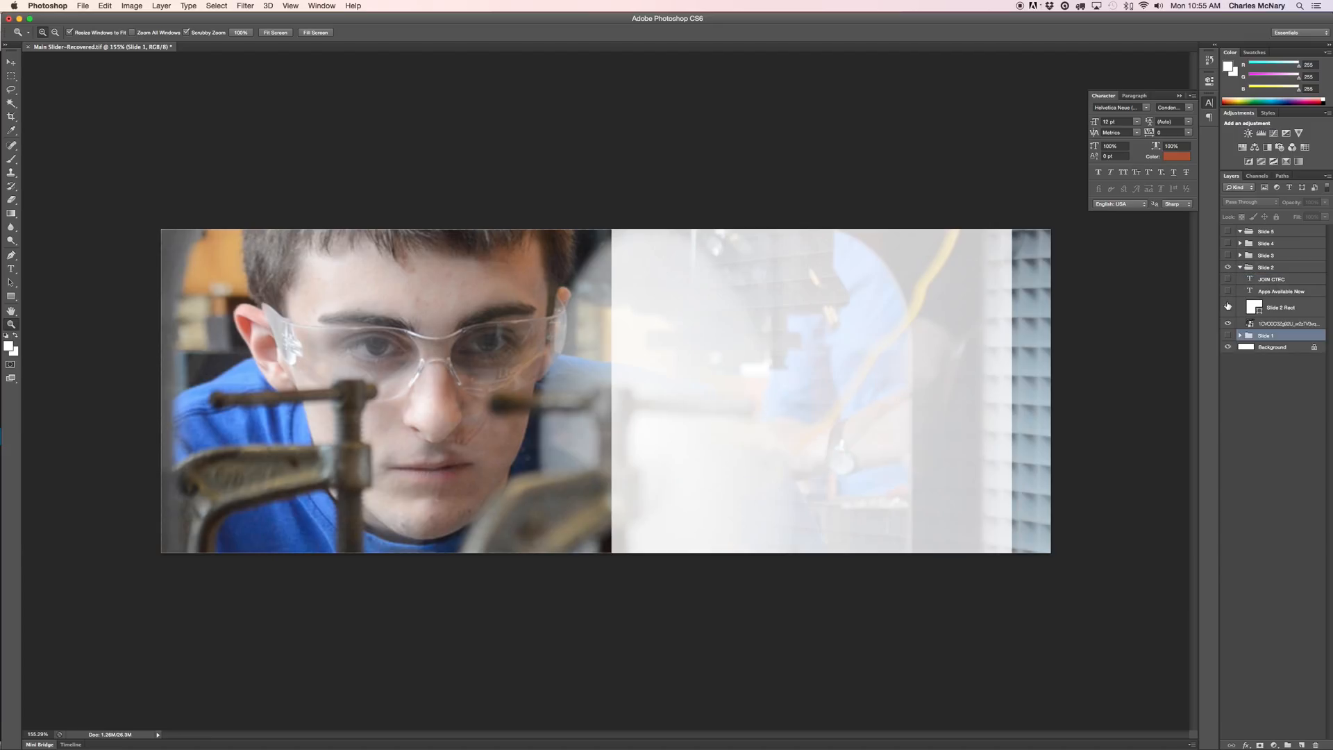
{"action": "left_click", "coordinate": [1228, 307]}
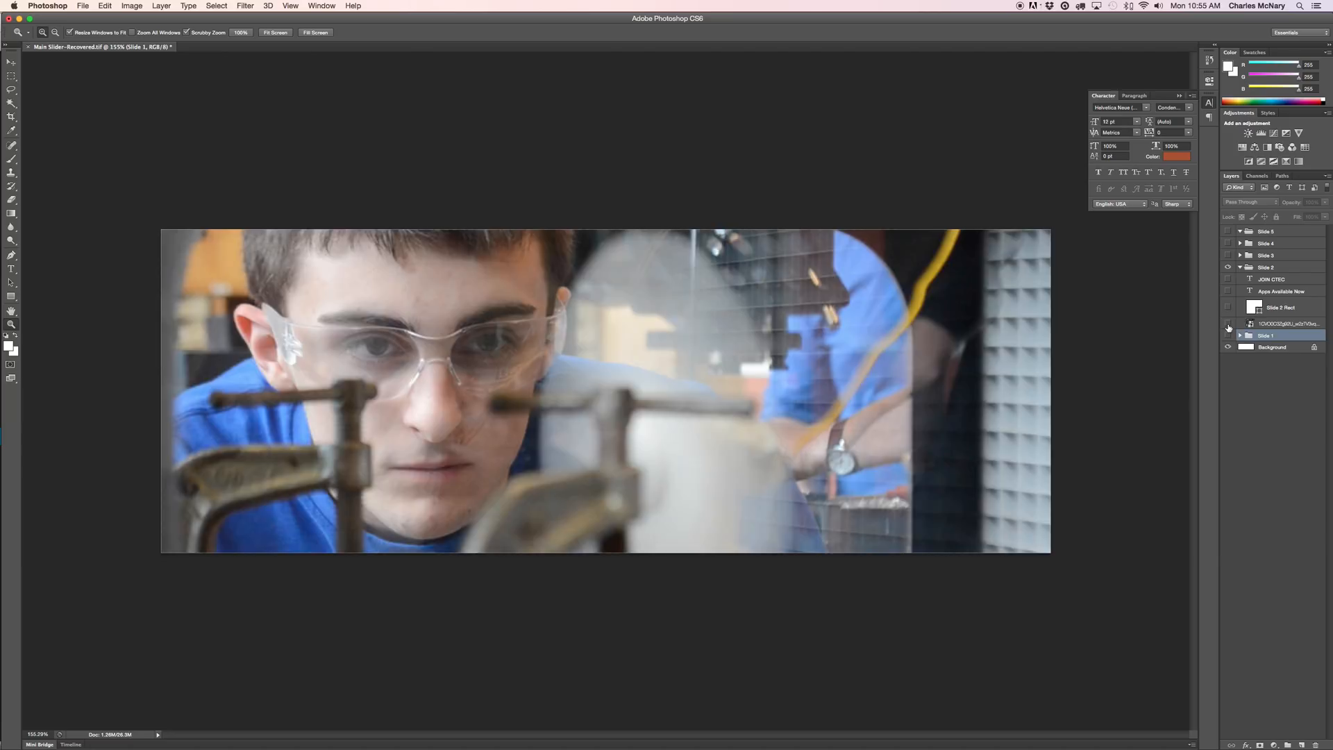
{"action": "left_click", "coordinate": [1228, 324]}
{"action": "left_click", "coordinate": [1228, 324]}
{"action": "left_click", "coordinate": [1228, 308]}
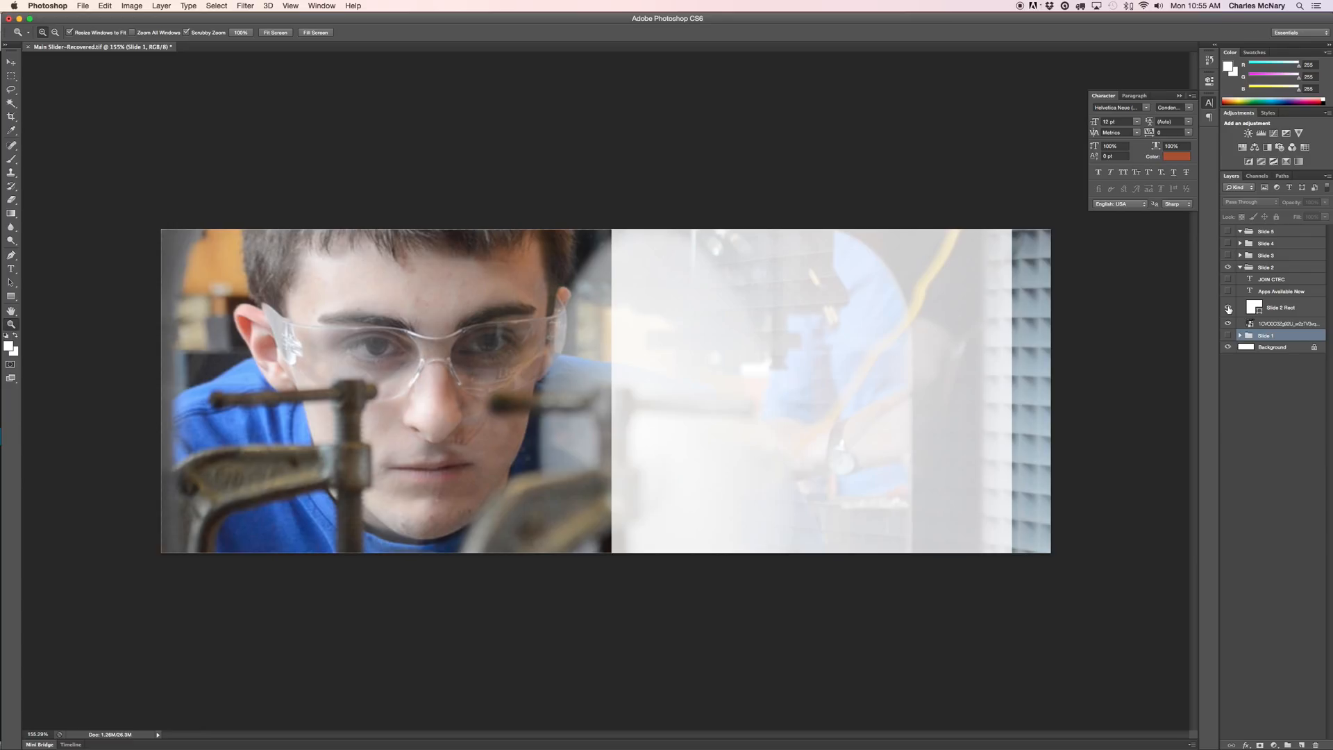
{"action": "left_click", "coordinate": [1227, 291]}
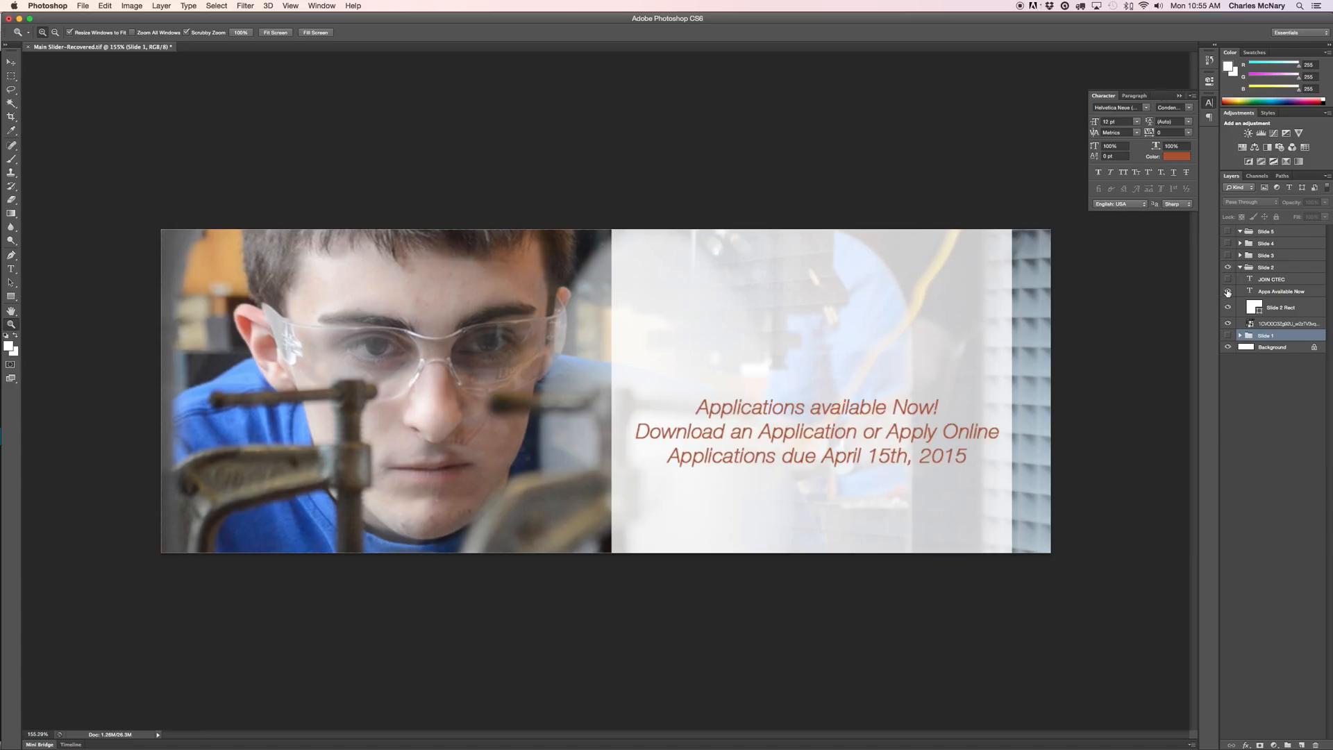
{"action": "left_click", "coordinate": [1228, 279]}
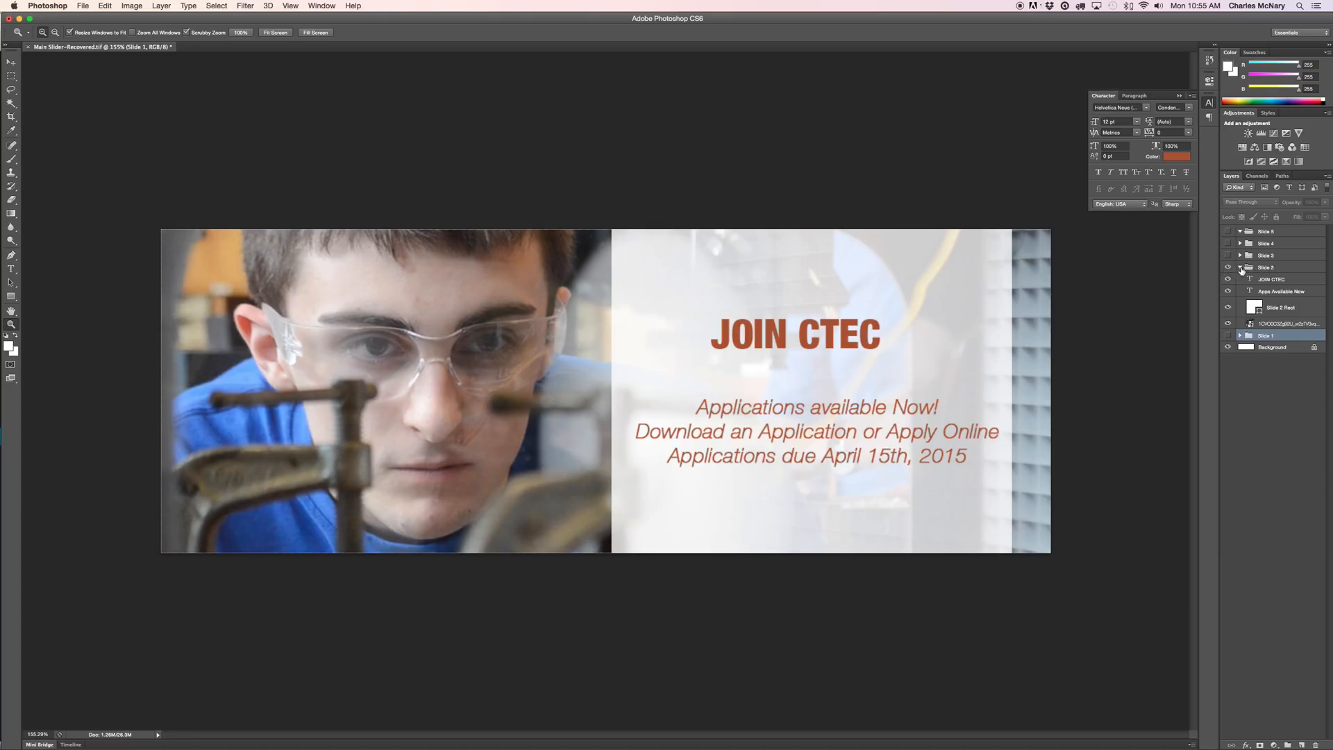
Collapse the Slide 2 group and leave the Slide 5 group expanded.
{"action": "left_click", "coordinate": [1241, 267]}
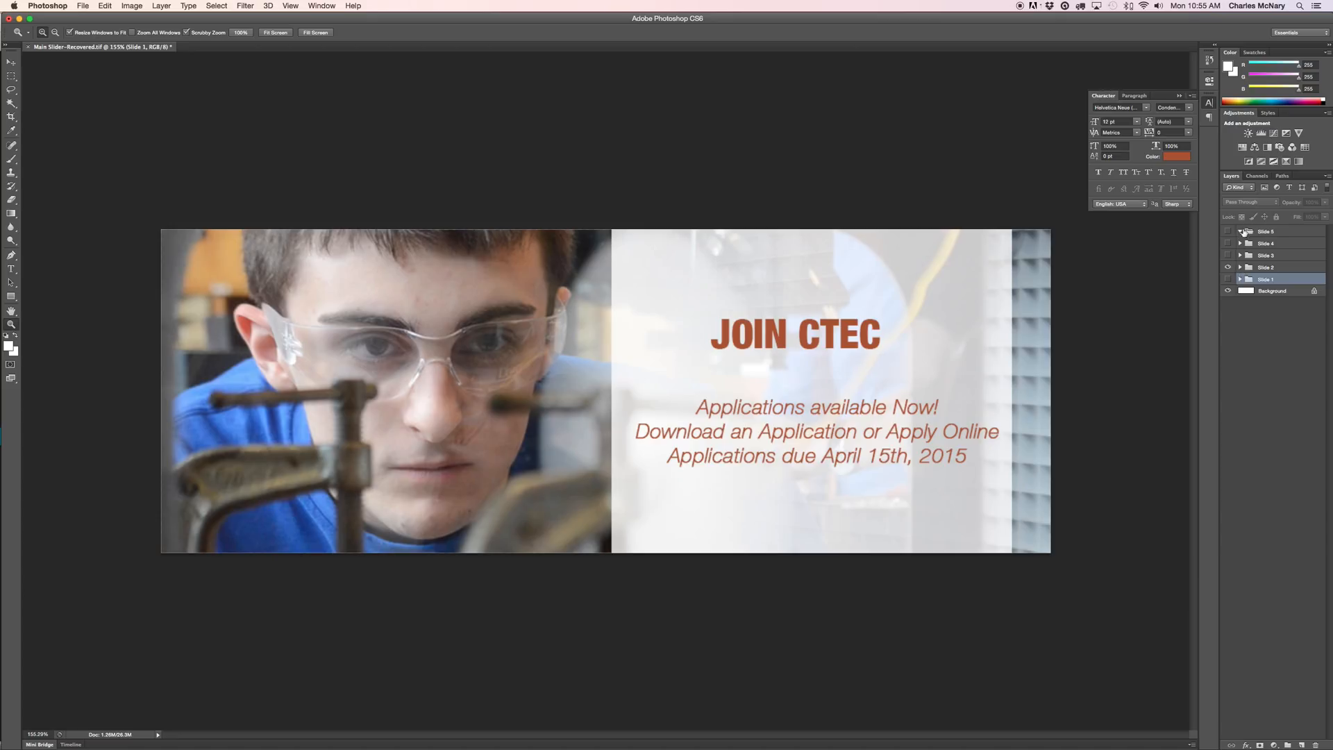
{"action": "left_click", "coordinate": [1240, 231]}
{"action": "left_click", "coordinate": [1240, 231]}
{"action": "left_click", "coordinate": [77, 6]}
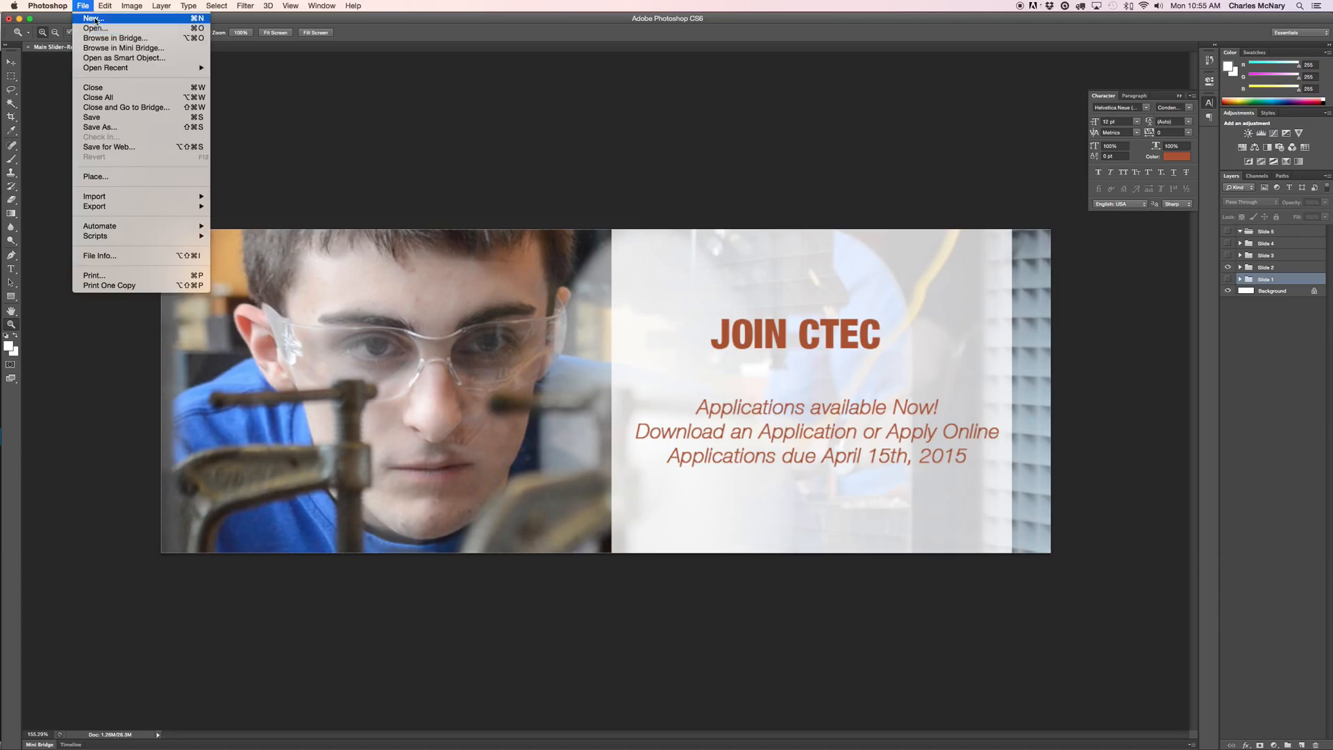
Preview the Sign renderings in the Arch Renderings folder and open Sign4.jpg.
{"action": "key", "text": "Escape"}
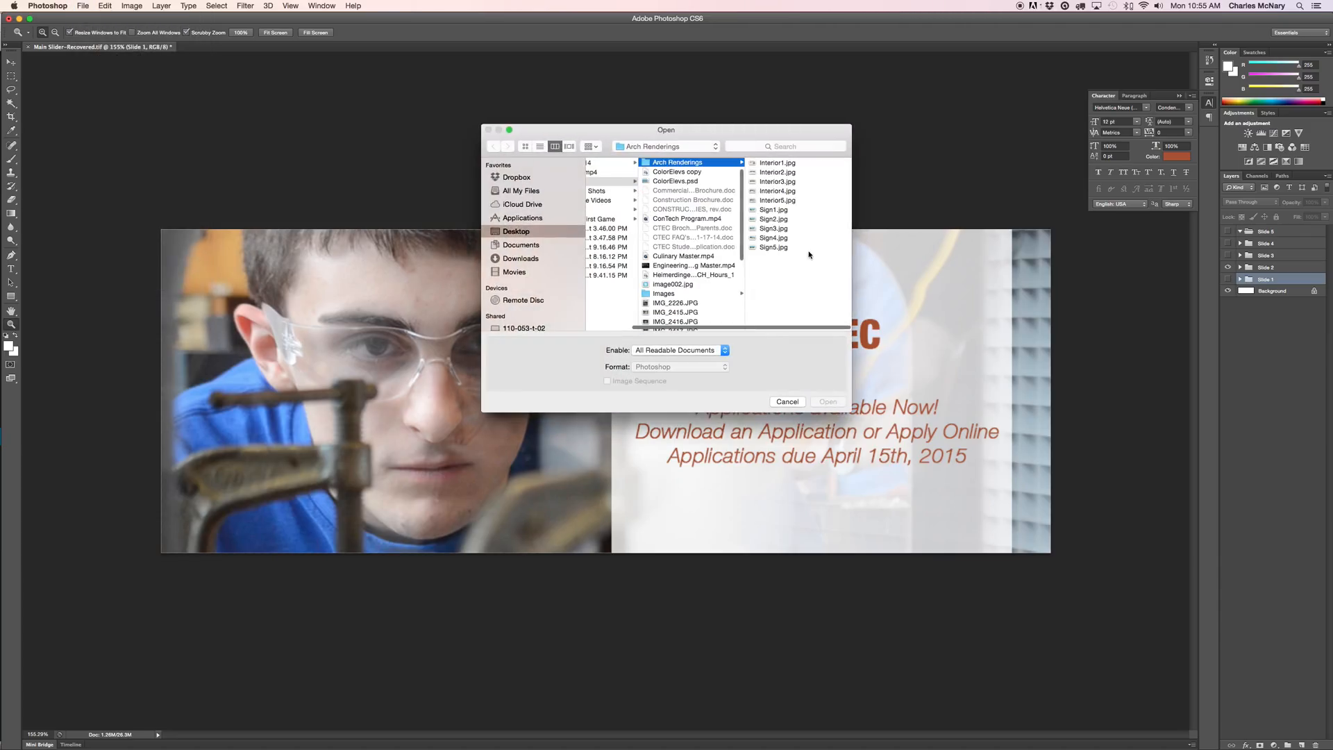
{"action": "left_click", "coordinate": [778, 200]}
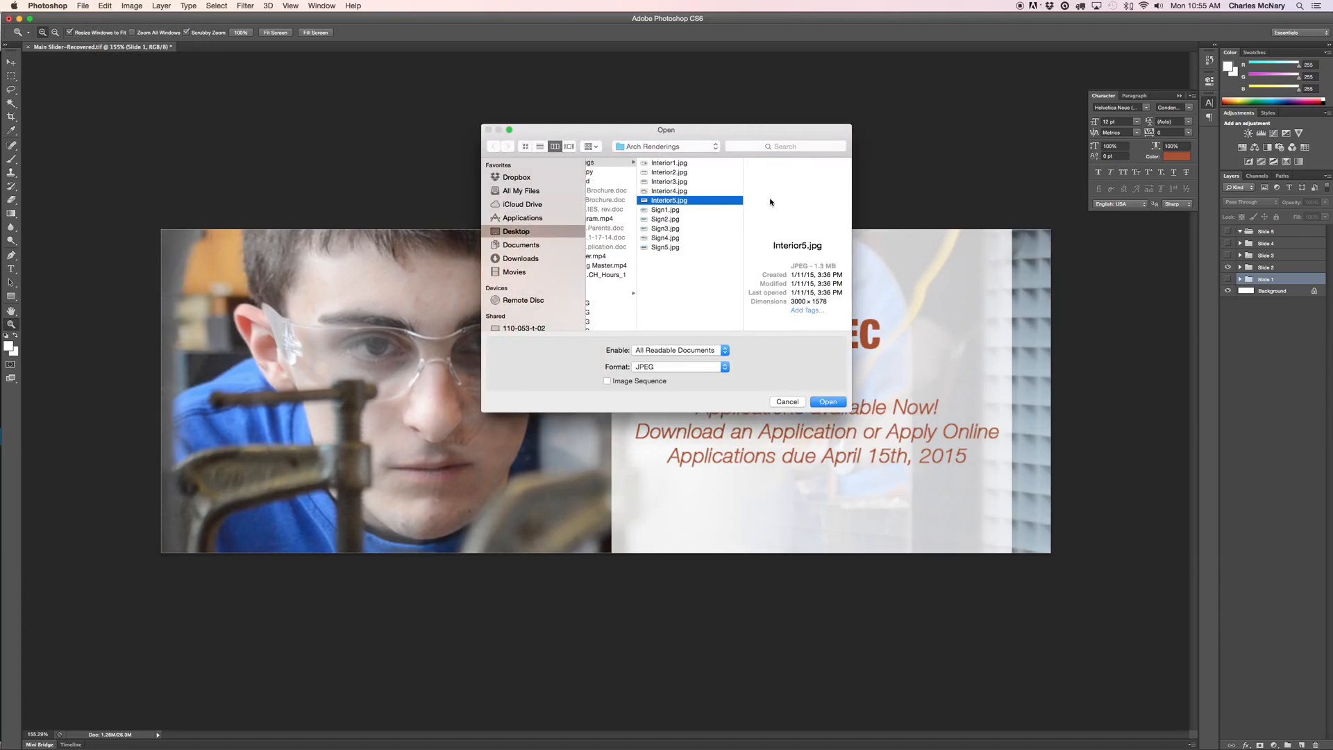
{"action": "left_click", "coordinate": [664, 210]}
{"action": "left_click", "coordinate": [661, 219]}
{"action": "left_click", "coordinate": [663, 229]}
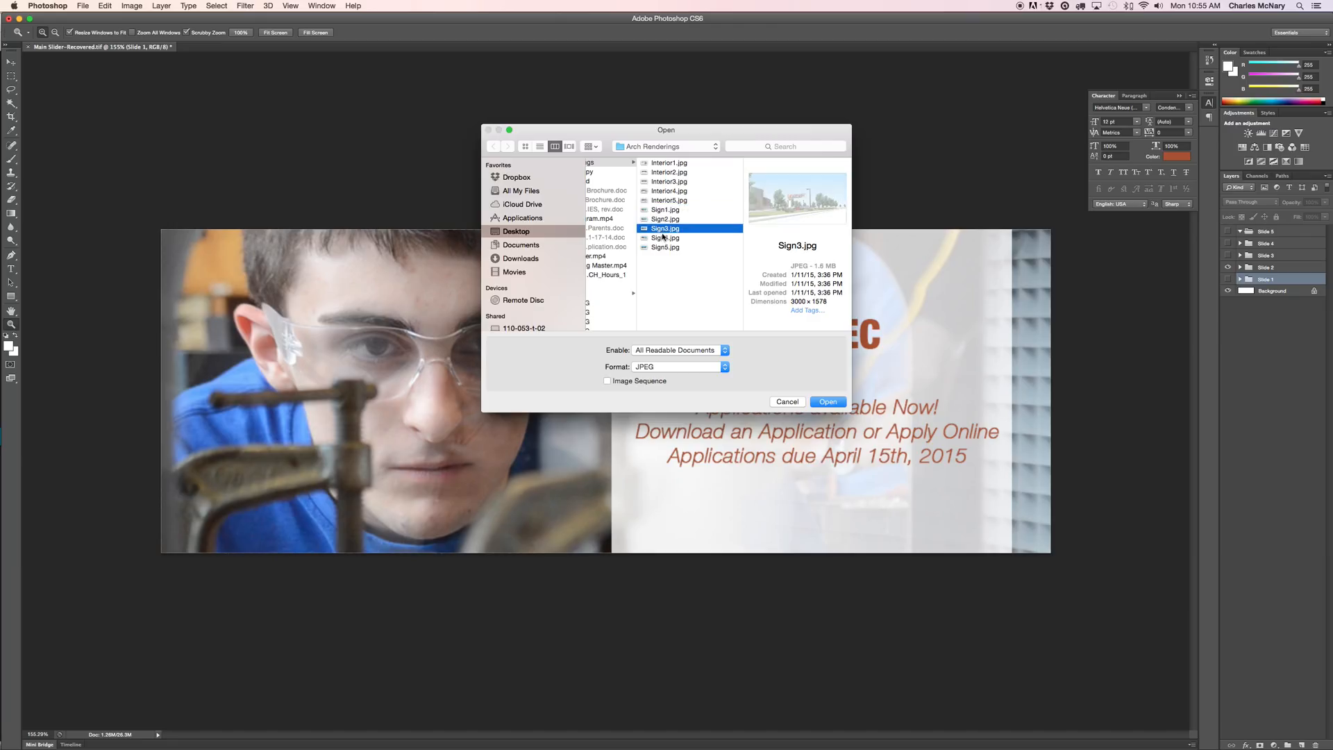
{"action": "left_click", "coordinate": [663, 237]}
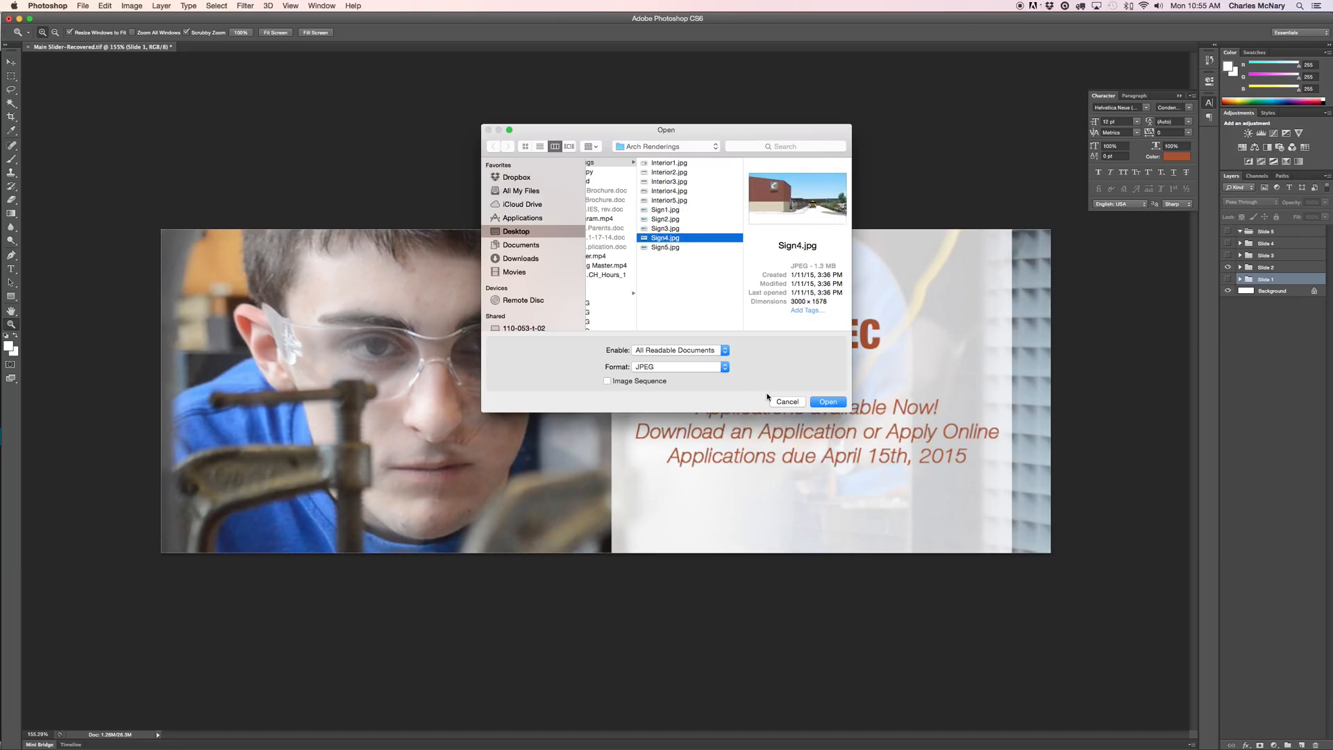
{"action": "left_click", "coordinate": [662, 249]}
{"action": "left_click", "coordinate": [664, 238]}
{"action": "left_click", "coordinate": [827, 402]}
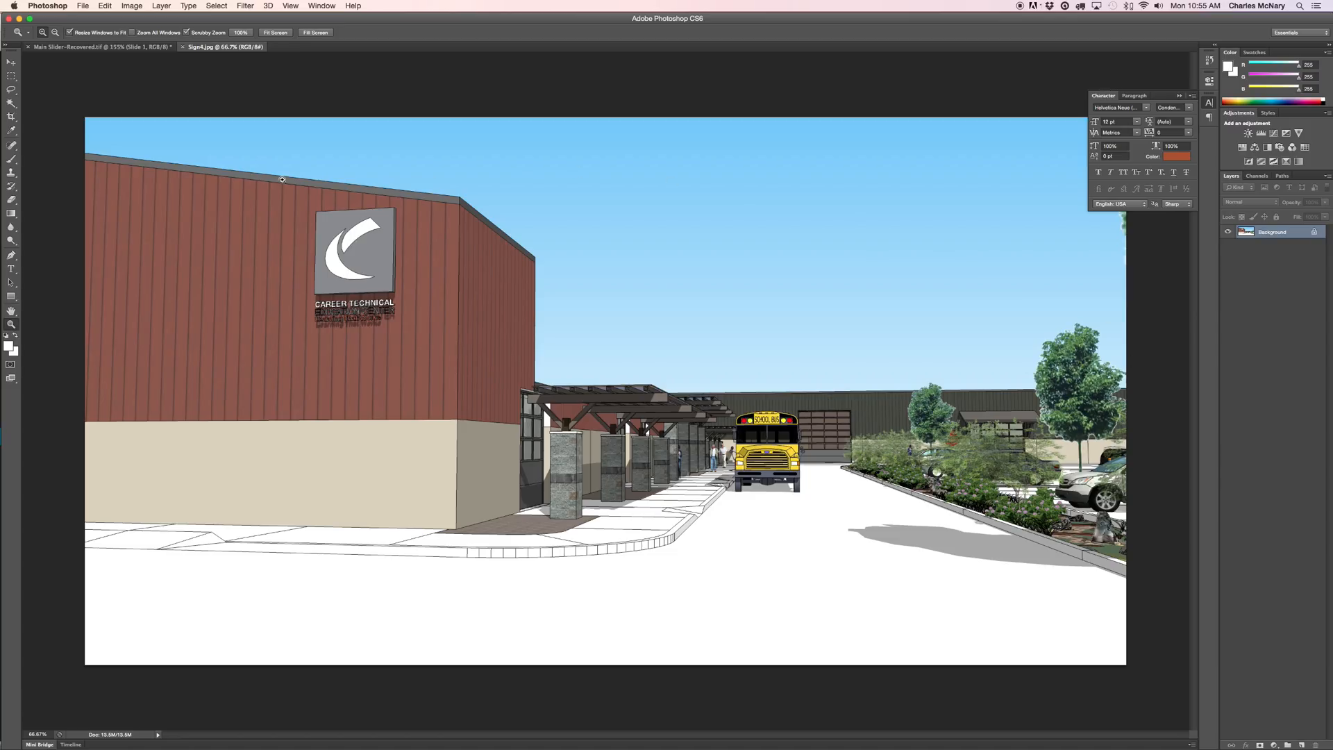
Copy the whole Sign4.jpg rendering into Main Slider as Layer 5 inside the Slide 5 group.
{"action": "left_click", "coordinate": [10, 76]}
{"action": "left_click_drag", "start_coordinate": [83, 111], "coordinate": [1130, 672]}
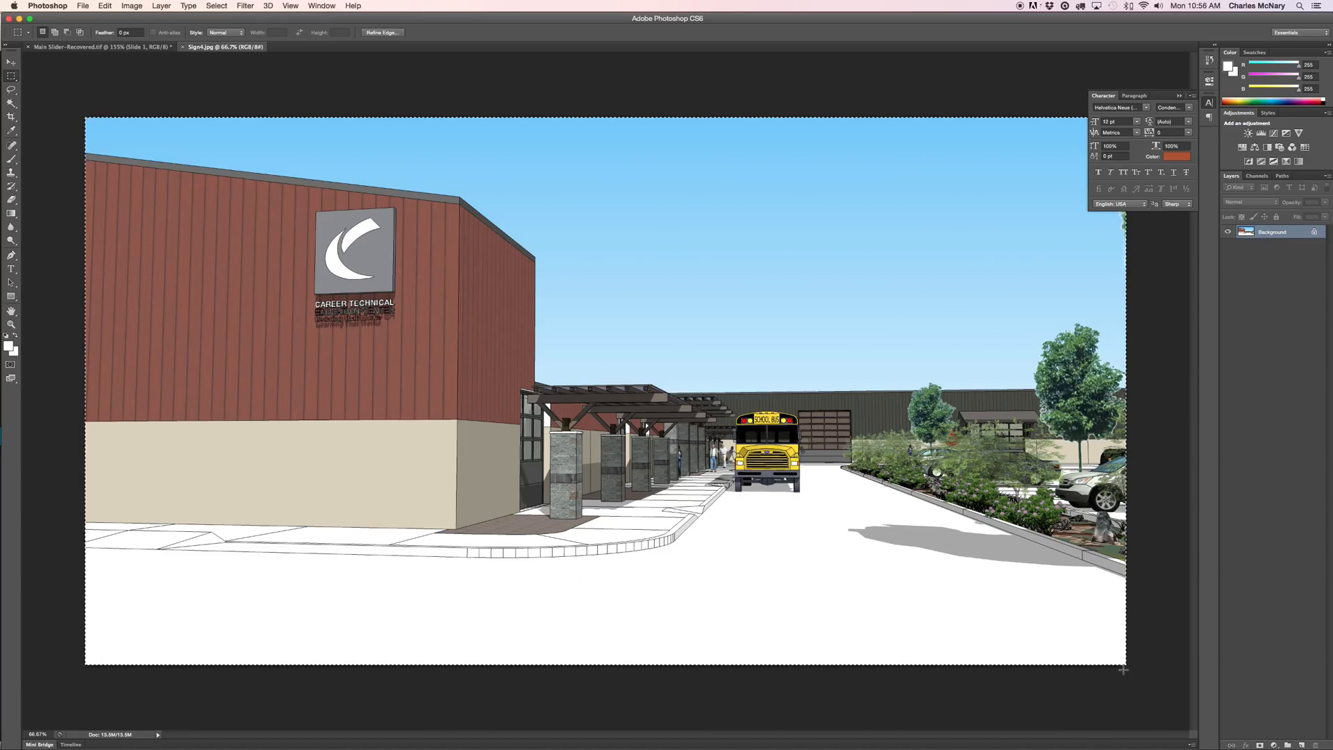
{"action": "left_click", "coordinate": [10, 61]}
{"action": "left_click_drag", "start_coordinate": [192, 164], "coordinate": [284, 200]}
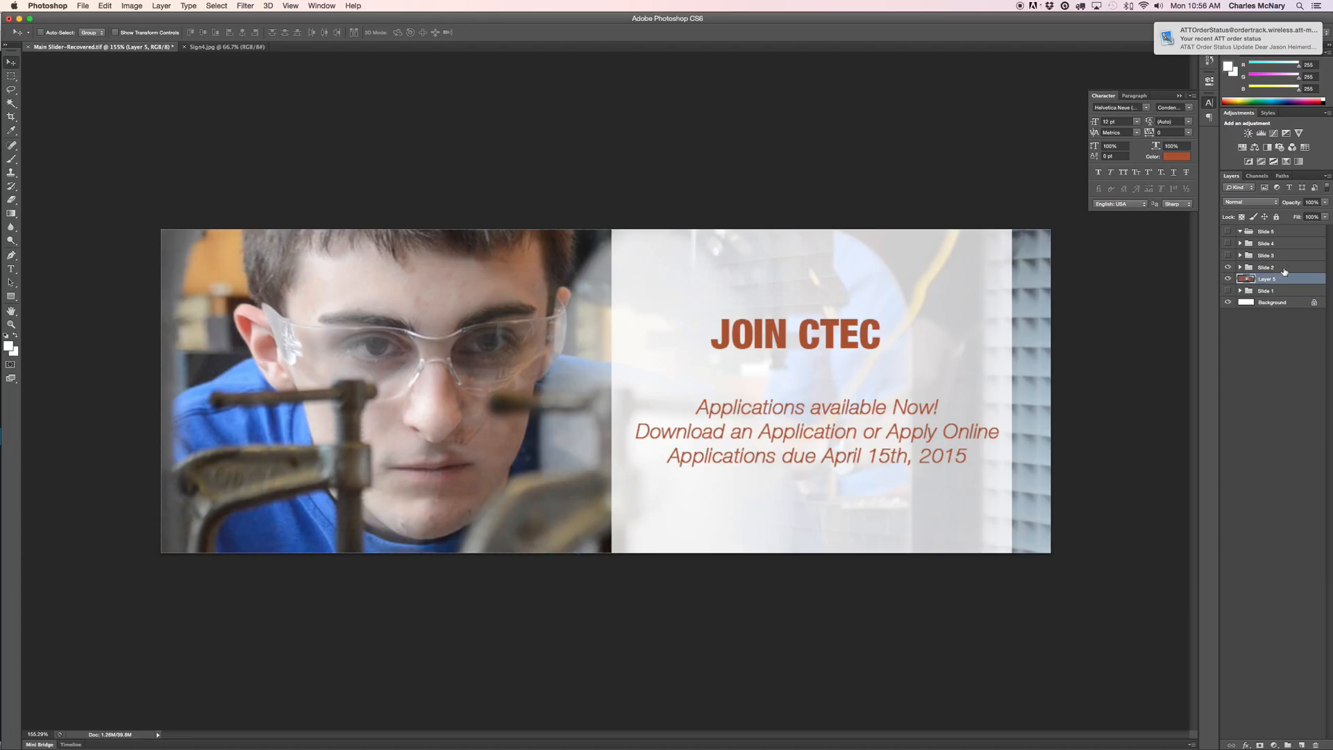
{"action": "left_click_drag", "start_coordinate": [1286, 278], "coordinate": [1272, 235]}
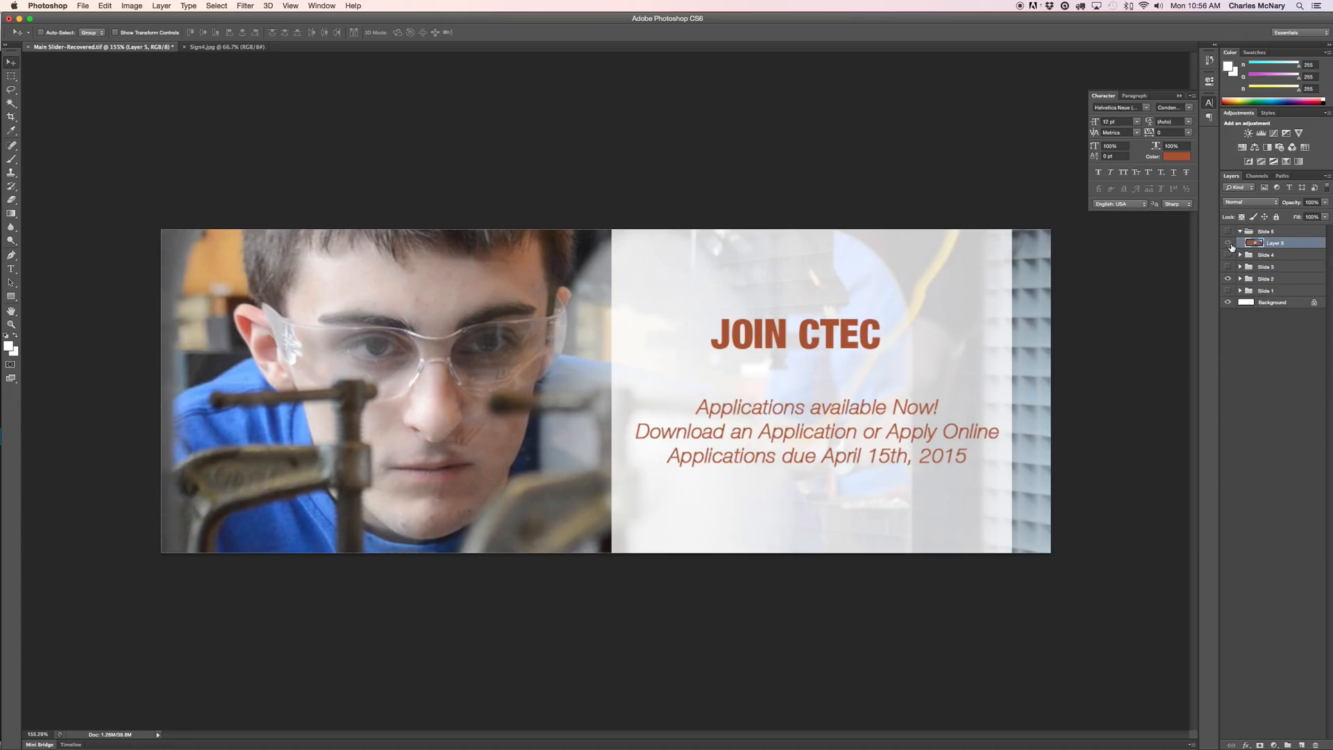
Hide Slide 2 so only the building rendering Layer 5 shows.
{"action": "left_click", "coordinate": [1228, 279]}
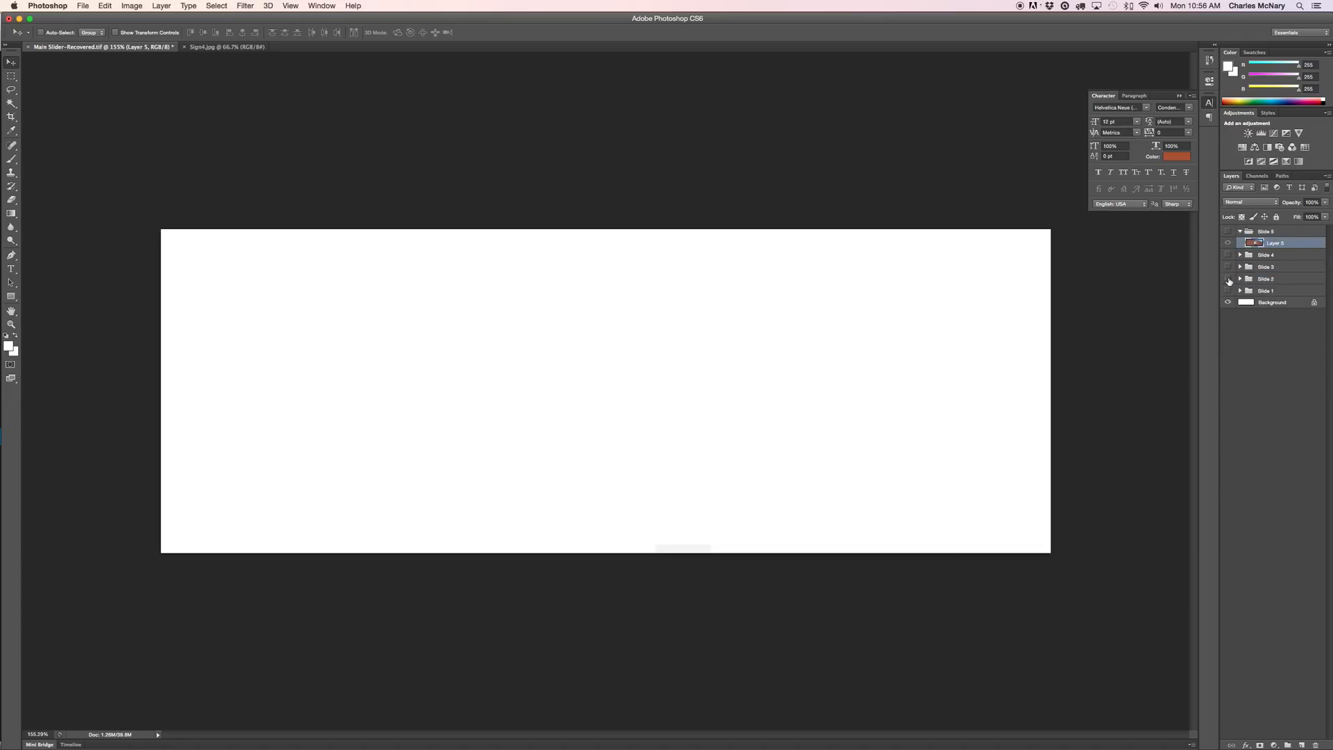
{"action": "left_click", "coordinate": [1228, 243]}
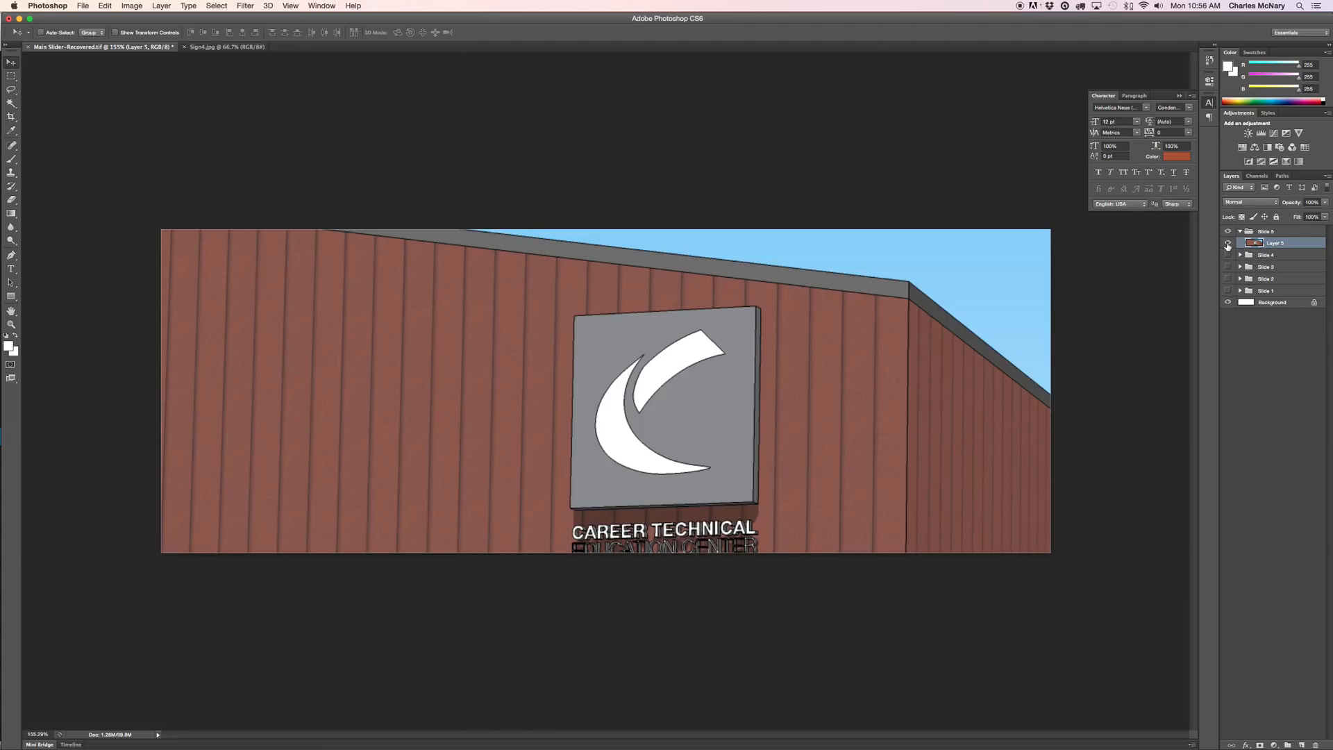
{"action": "left_click", "coordinate": [1227, 243]}
{"action": "left_click", "coordinate": [1228, 244]}
{"action": "left_click", "coordinate": [105, 5]}
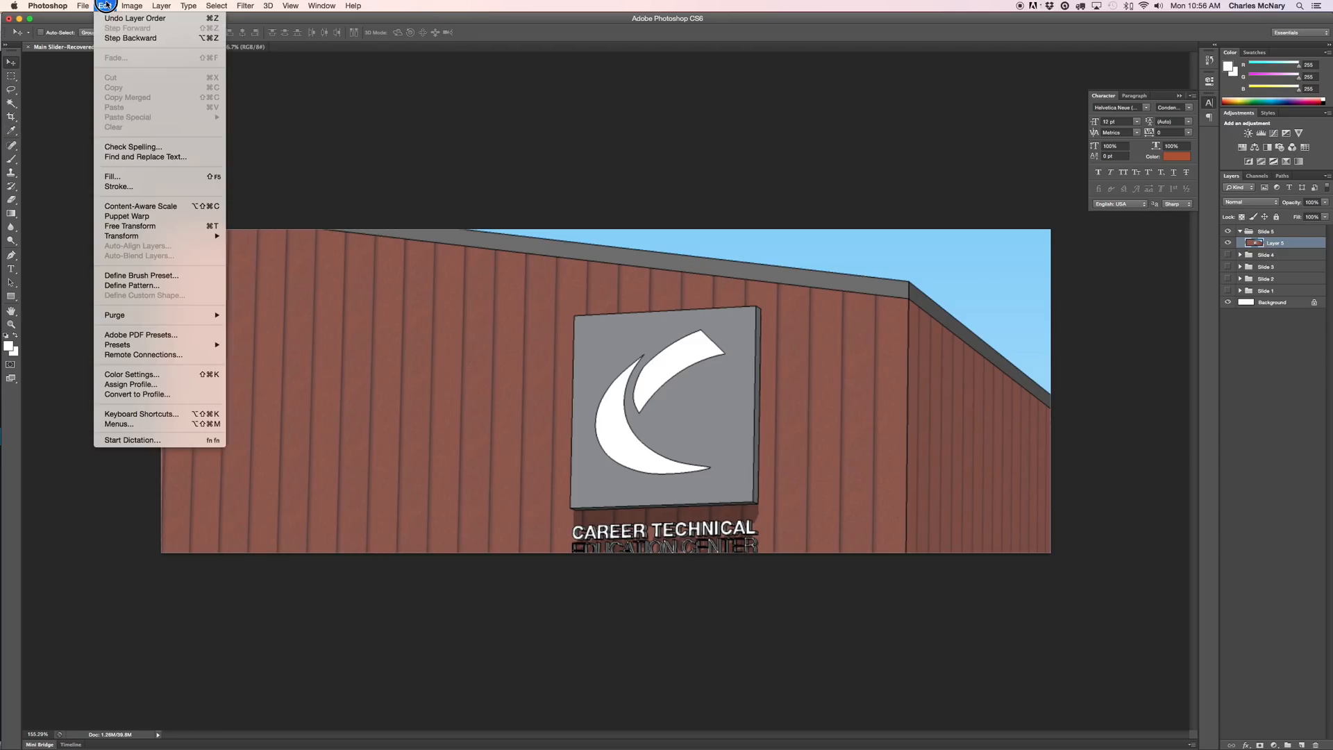
Free-transform Layer 5, roughly scaling and moving the rendering toward banner size.
{"action": "left_click", "coordinate": [168, 226]}
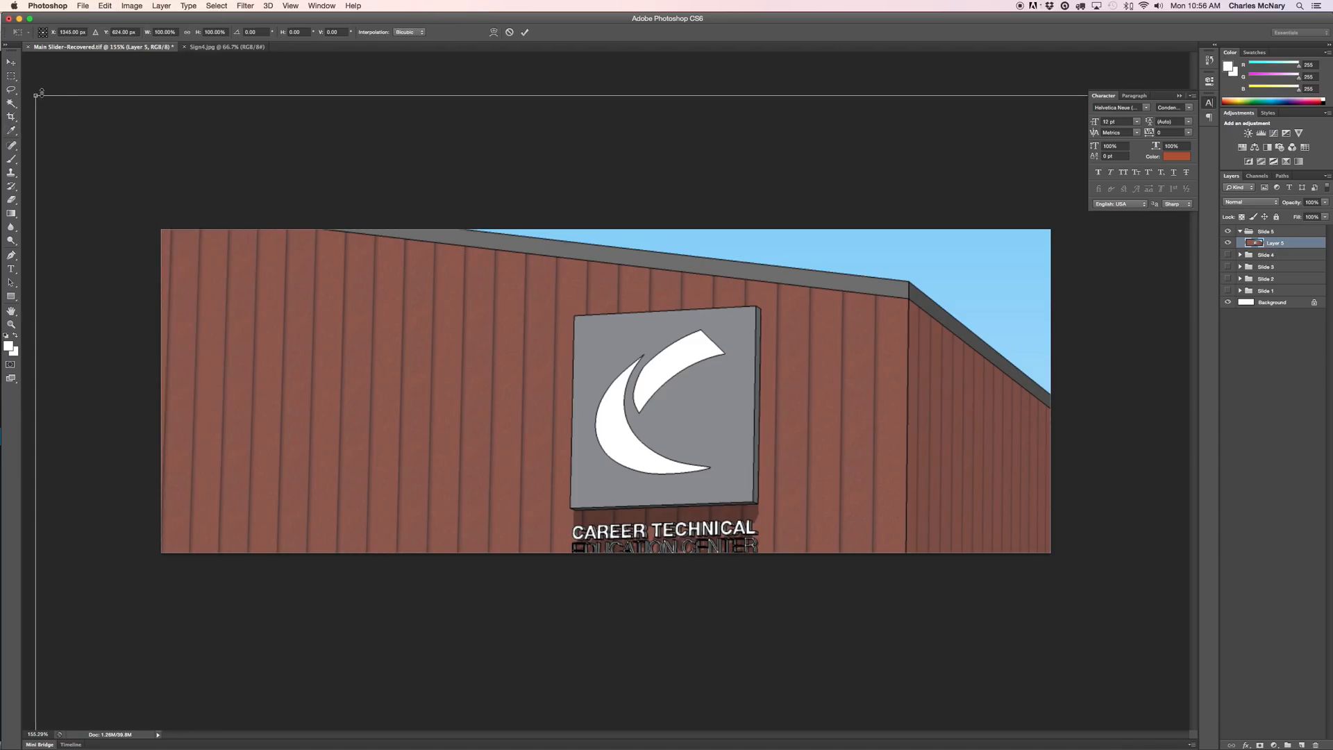
{"action": "left_click_drag", "start_coordinate": [36, 96], "coordinate": [291, 462]}
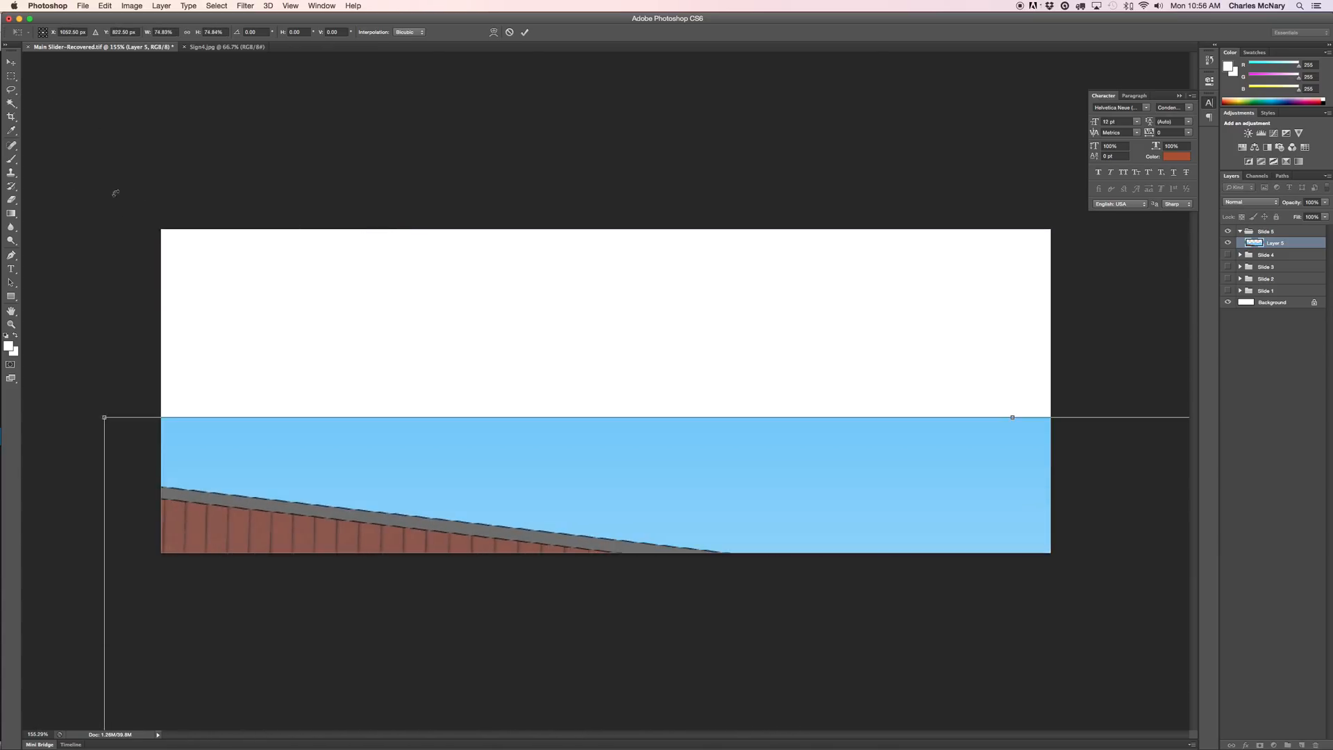
{"action": "left_click_drag", "start_coordinate": [102, 415], "coordinate": [287, 318]}
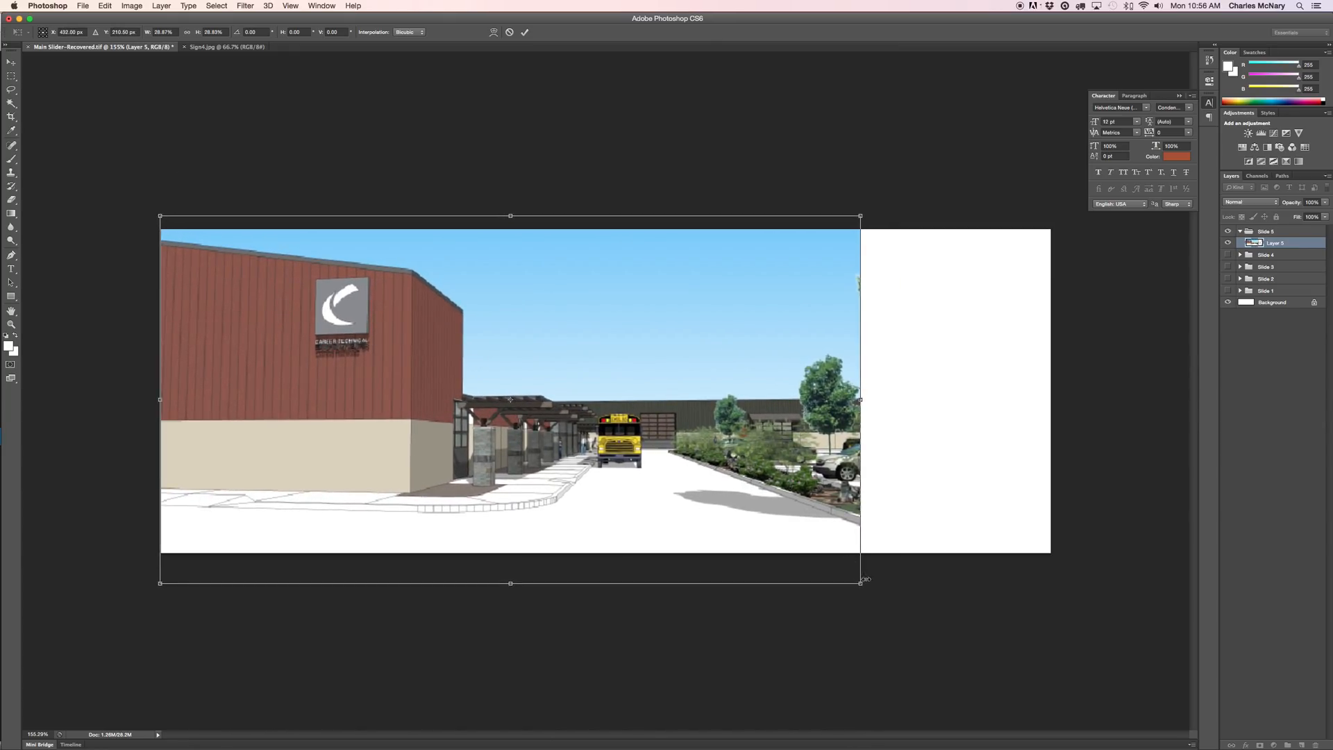
{"action": "left_click_drag", "start_coordinate": [860, 583], "coordinate": [989, 650]}
{"action": "mouse_move", "coordinate": [679, 490]}
{"action": "left_mouse_down"}
{"action": "mouse_move", "coordinate": [698, 491]}
{"action": "mouse_move", "coordinate": [678, 491]}
{"action": "left_mouse_up"}
{"action": "left_click_drag", "start_coordinate": [988, 650], "coordinate": [1111, 670]}
{"action": "left_click_drag", "start_coordinate": [927, 628], "coordinate": [877, 576]}
Fine-tune the rendering to about 96.6% so it fills the banner's width, and commit.
{"action": "left_click_drag", "start_coordinate": [1052, 659], "coordinate": [975, 616]}
{"action": "left_click_drag", "start_coordinate": [810, 525], "coordinate": [857, 527]}
{"action": "left_click_drag", "start_coordinate": [1025, 617], "coordinate": [1046, 624]}
{"action": "left_click_drag", "start_coordinate": [967, 586], "coordinate": [975, 591]}
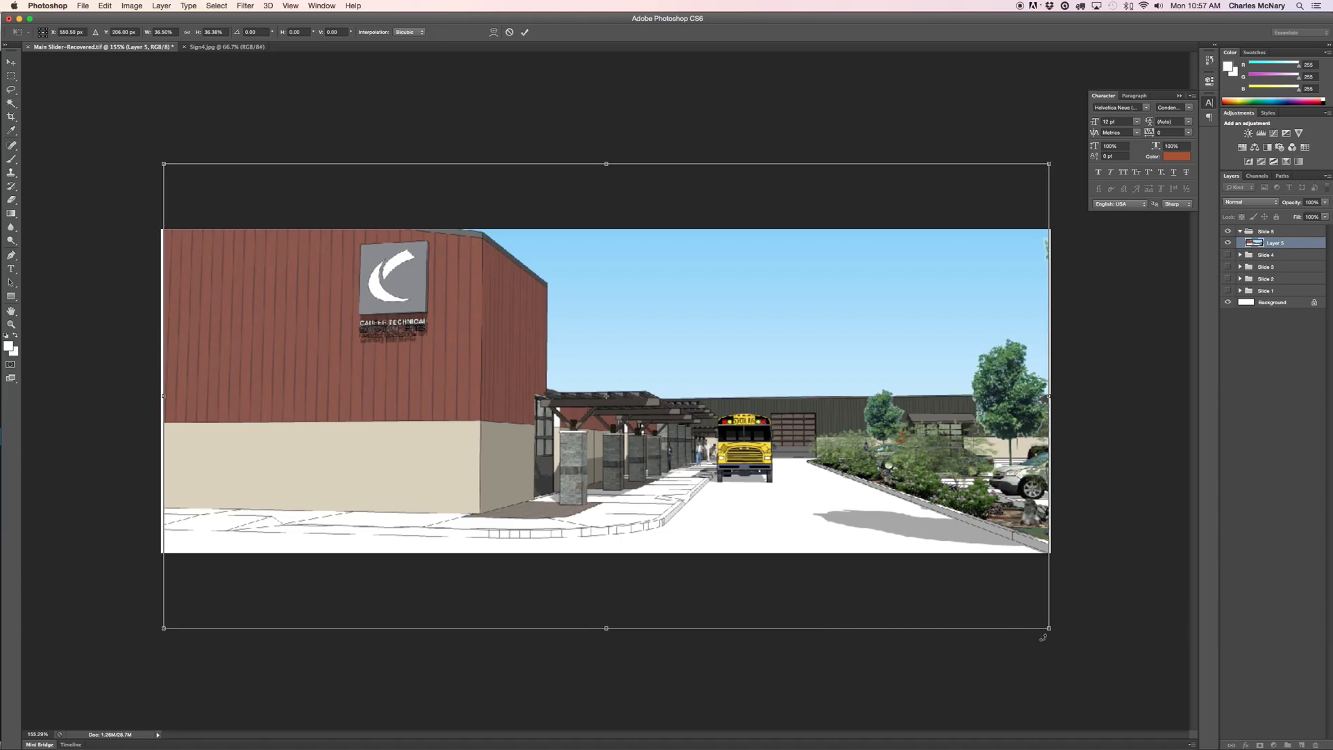
{"action": "left_click_drag", "start_coordinate": [1048, 627], "coordinate": [1000, 594]}
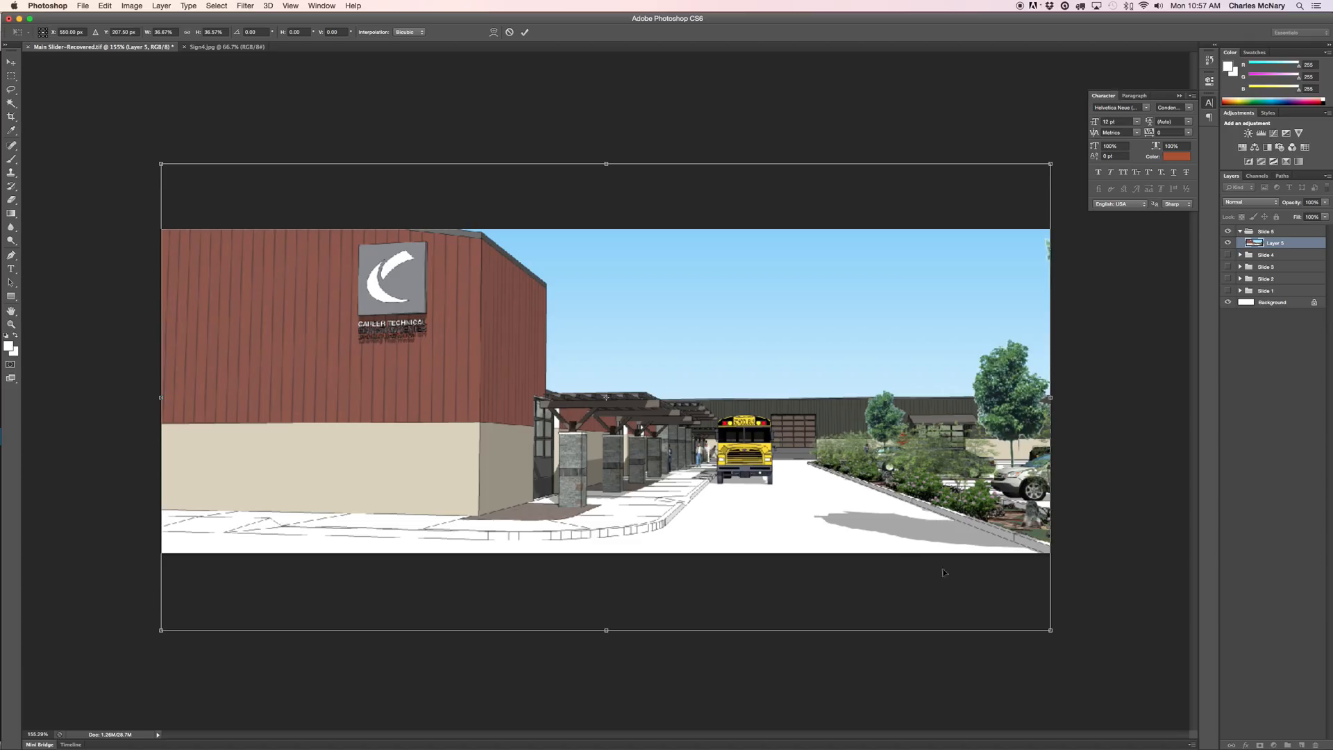
{"action": "double_click", "coordinate": [709, 370]}
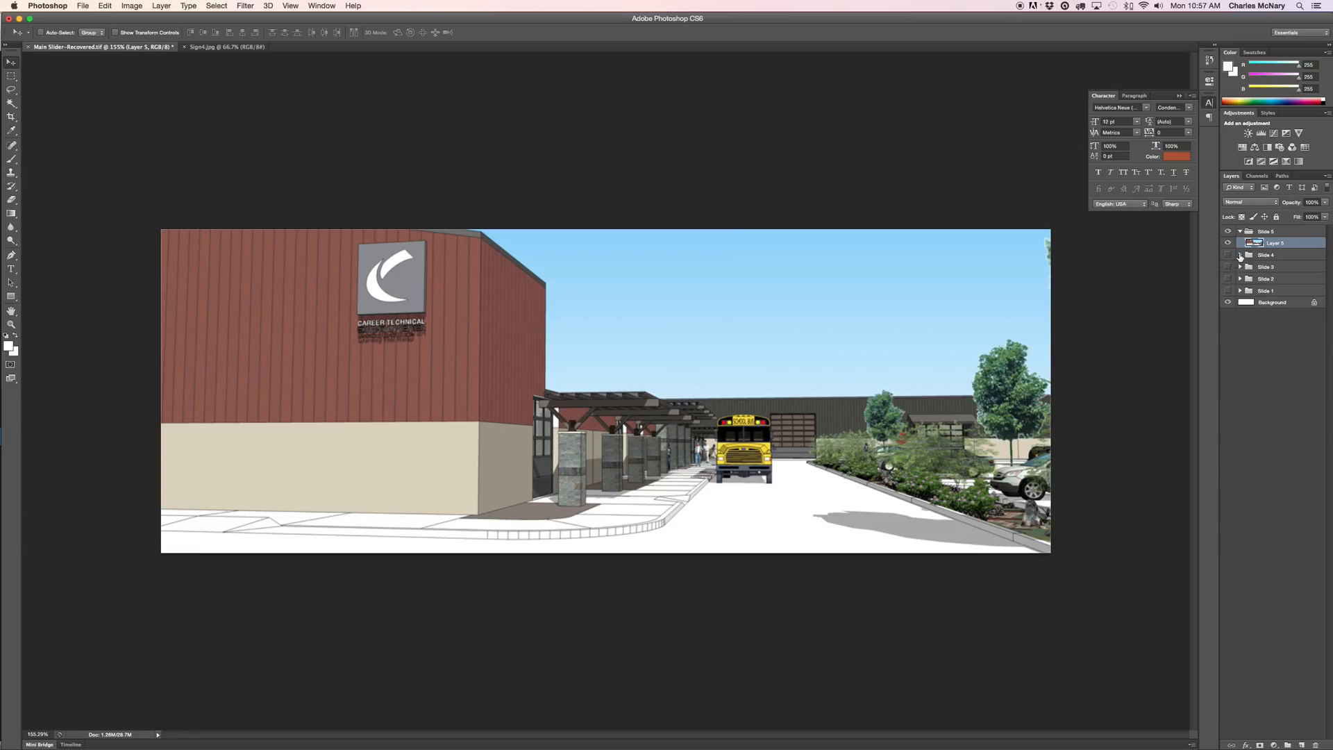
Move Slide 4's translucent white panel into Slide 5 at the banner's left, keeping a copy in Slide 4.
{"action": "left_click", "coordinate": [1239, 256]}
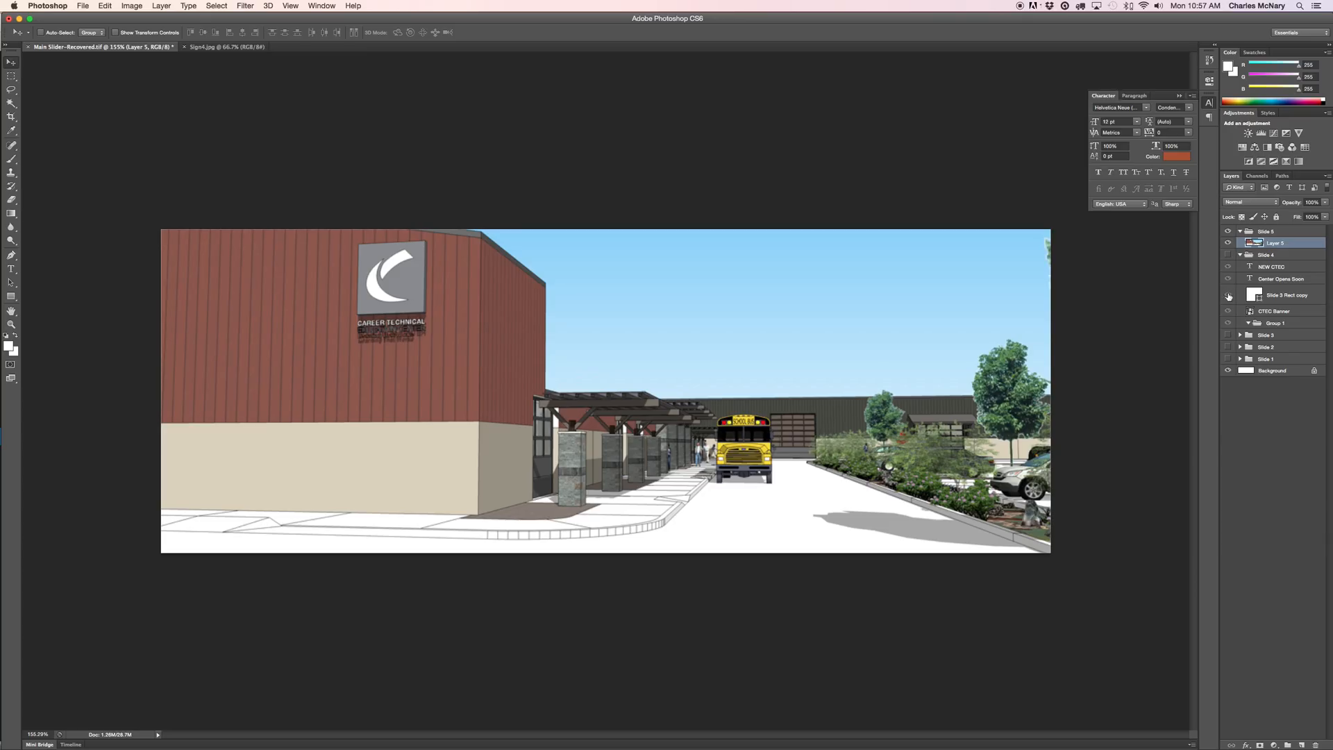
{"action": "left_click_drag", "start_coordinate": [1279, 295], "coordinate": [1287, 243]}
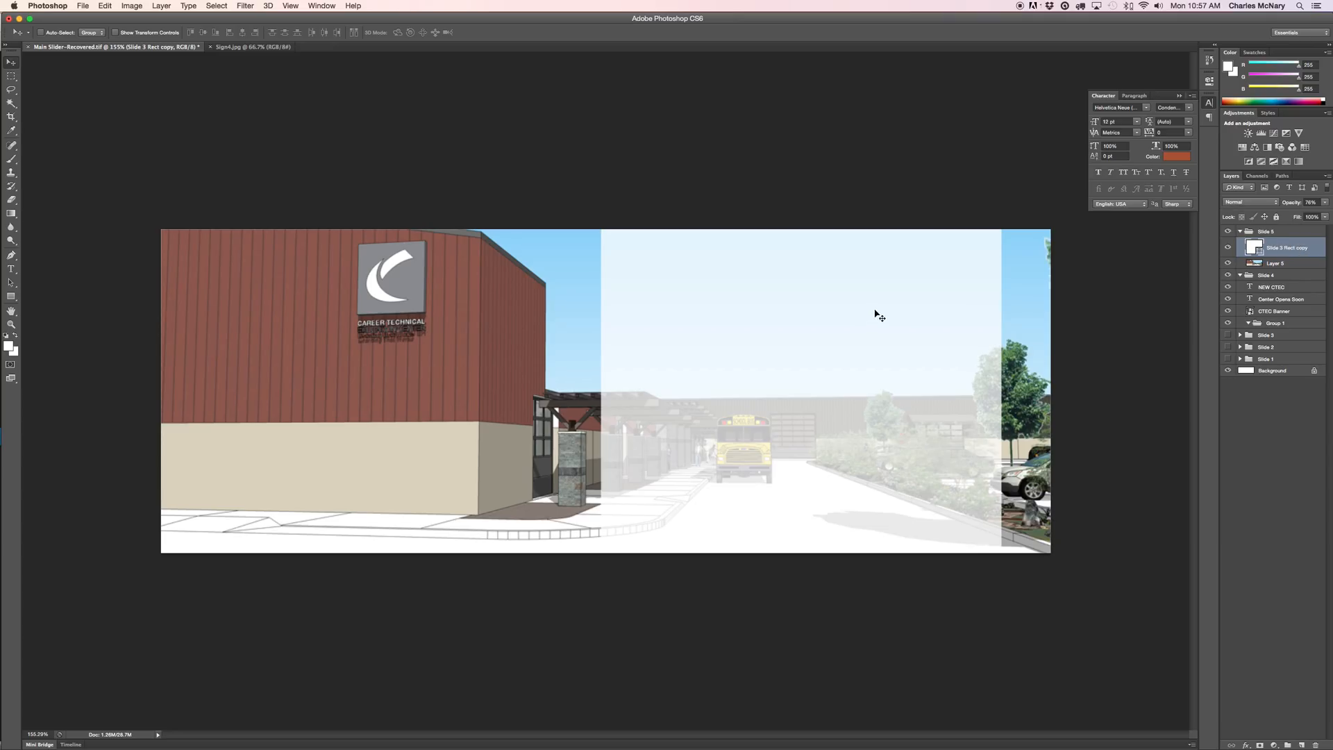
{"action": "left_click_drag", "start_coordinate": [890, 363], "coordinate": [490, 356]}
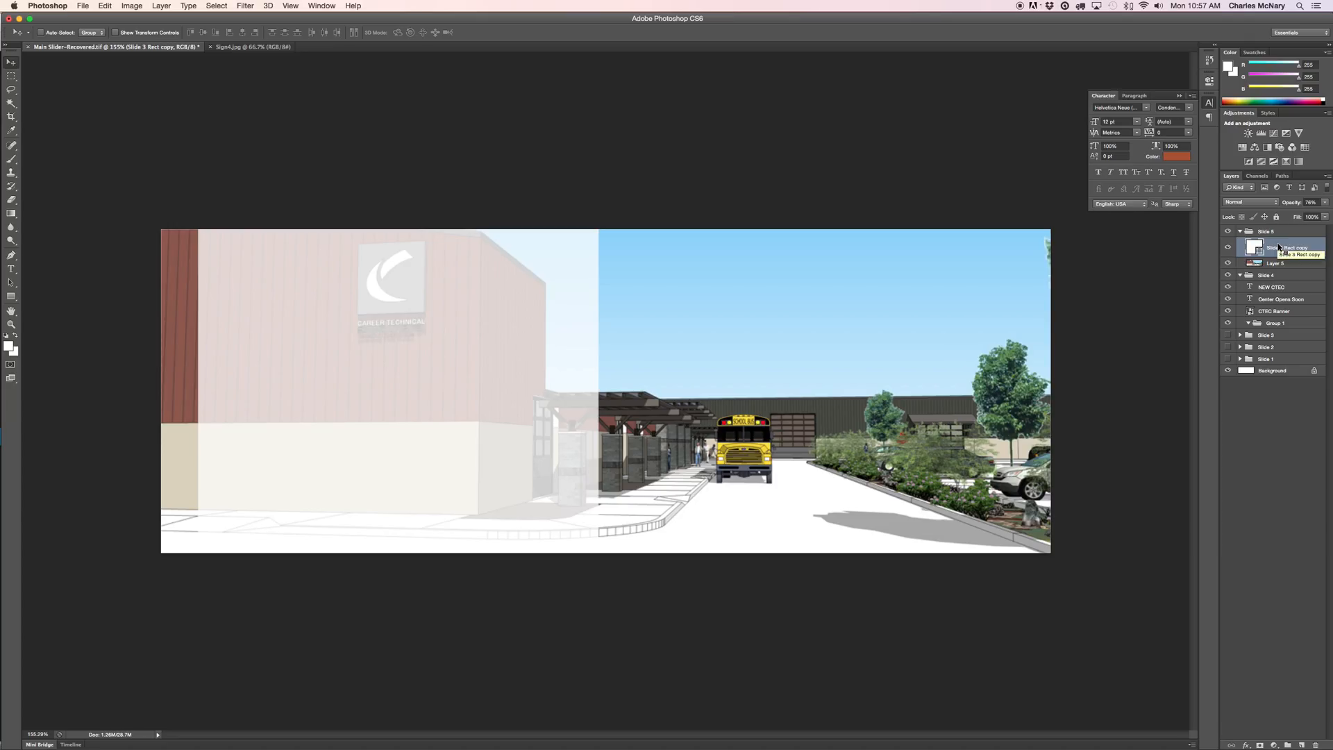
{"action": "left_click_drag", "start_coordinate": [1281, 248], "coordinate": [1300, 291]}
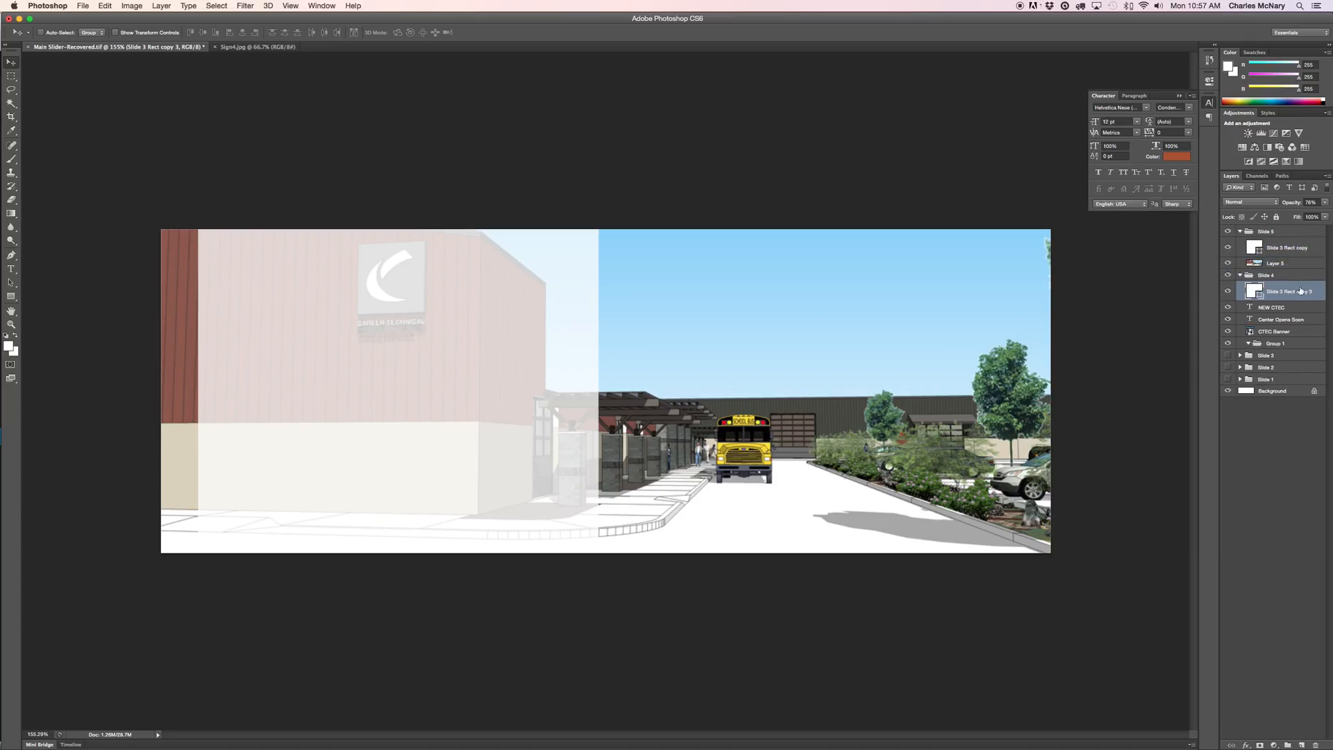
Copy the NEW CTEC headline and Center Opens Soon paragraph layers into Slide 5.
{"action": "left_click", "coordinate": [1274, 308]}
{"action": "left_click_drag", "start_coordinate": [1274, 308], "coordinate": [1281, 259]}
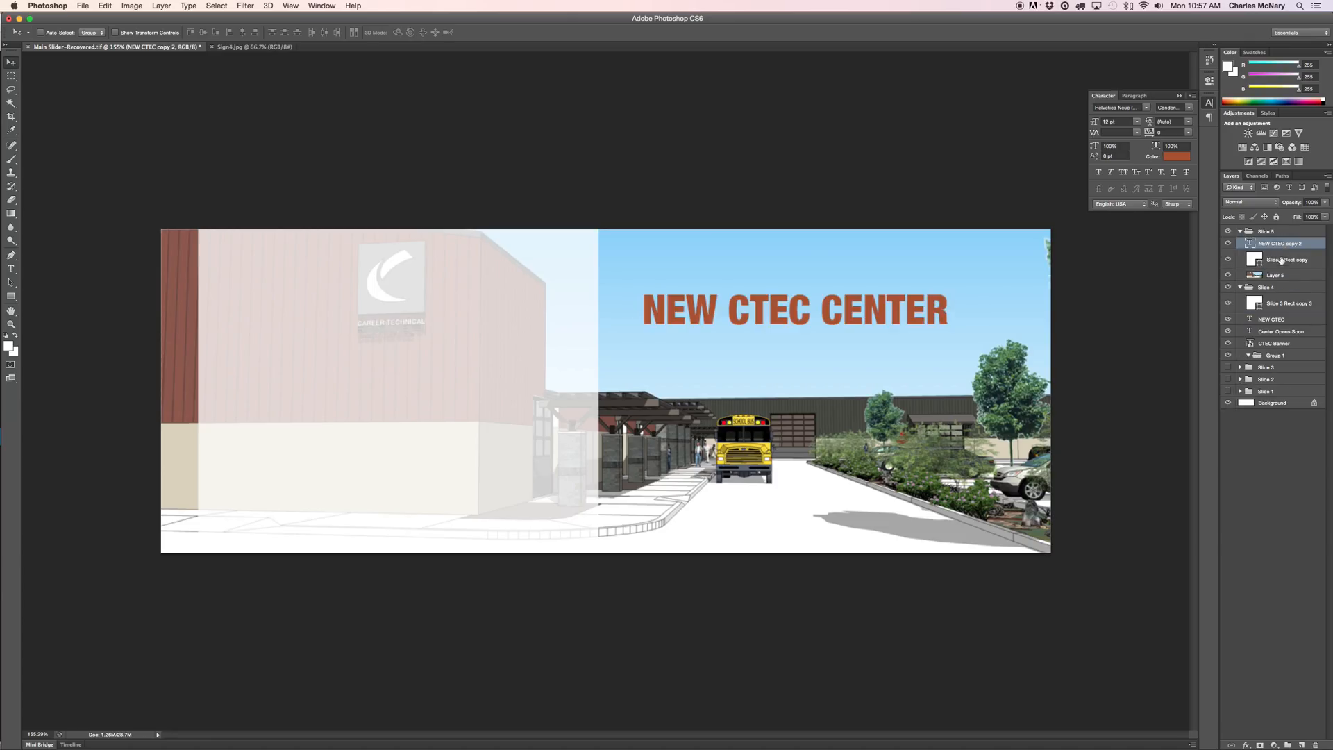
{"action": "left_click", "coordinate": [1282, 333]}
{"action": "left_click_drag", "start_coordinate": [1282, 333], "coordinate": [1280, 254]}
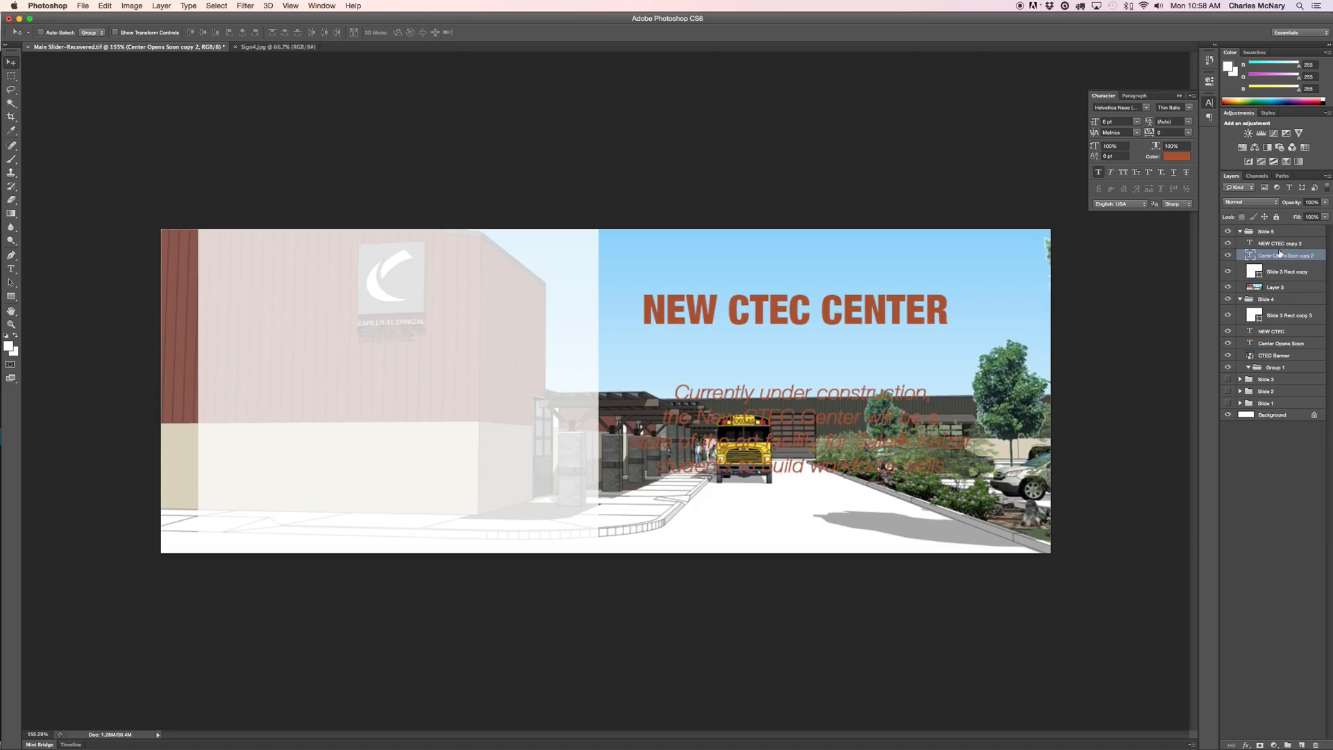
Place the copied NEW CTEC CENTER headline and under-construction paragraph on the left white panel.
{"action": "left_click", "coordinate": [1280, 244]}
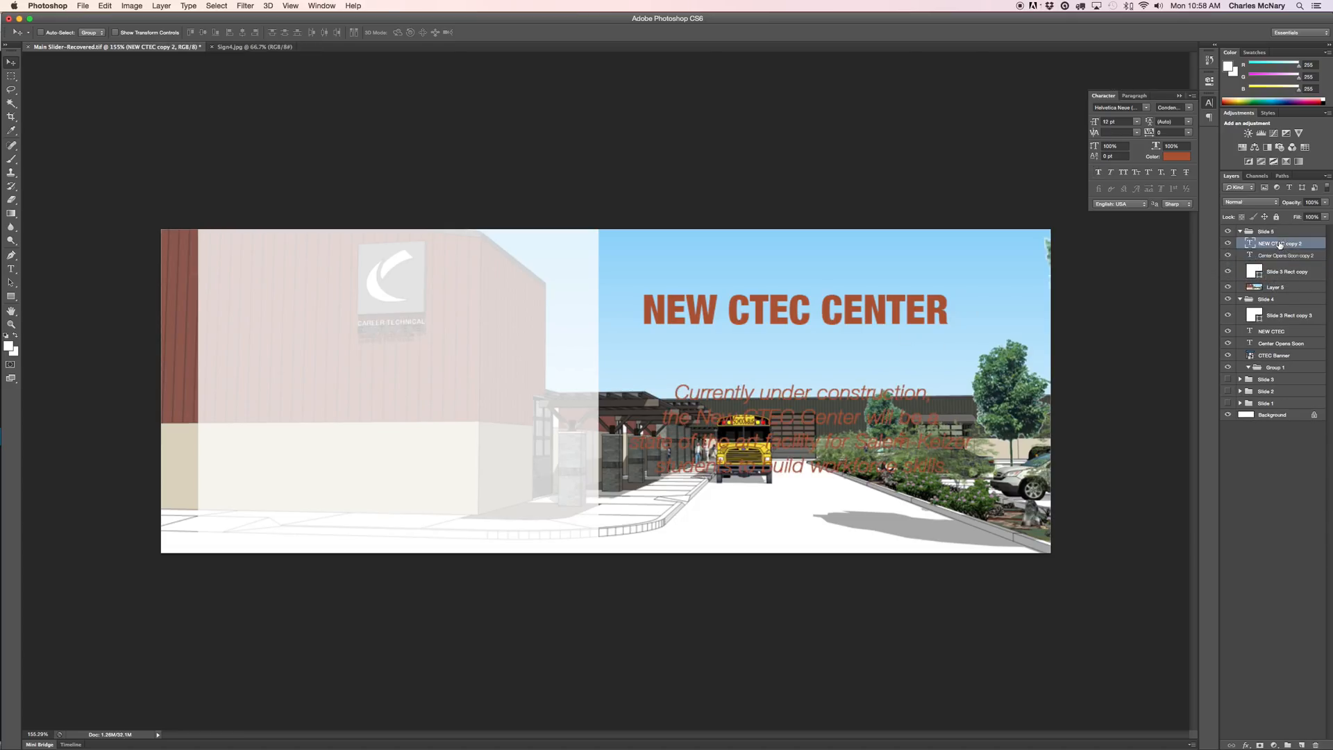
{"action": "left_click_drag", "start_coordinate": [842, 311], "coordinate": [453, 297]}
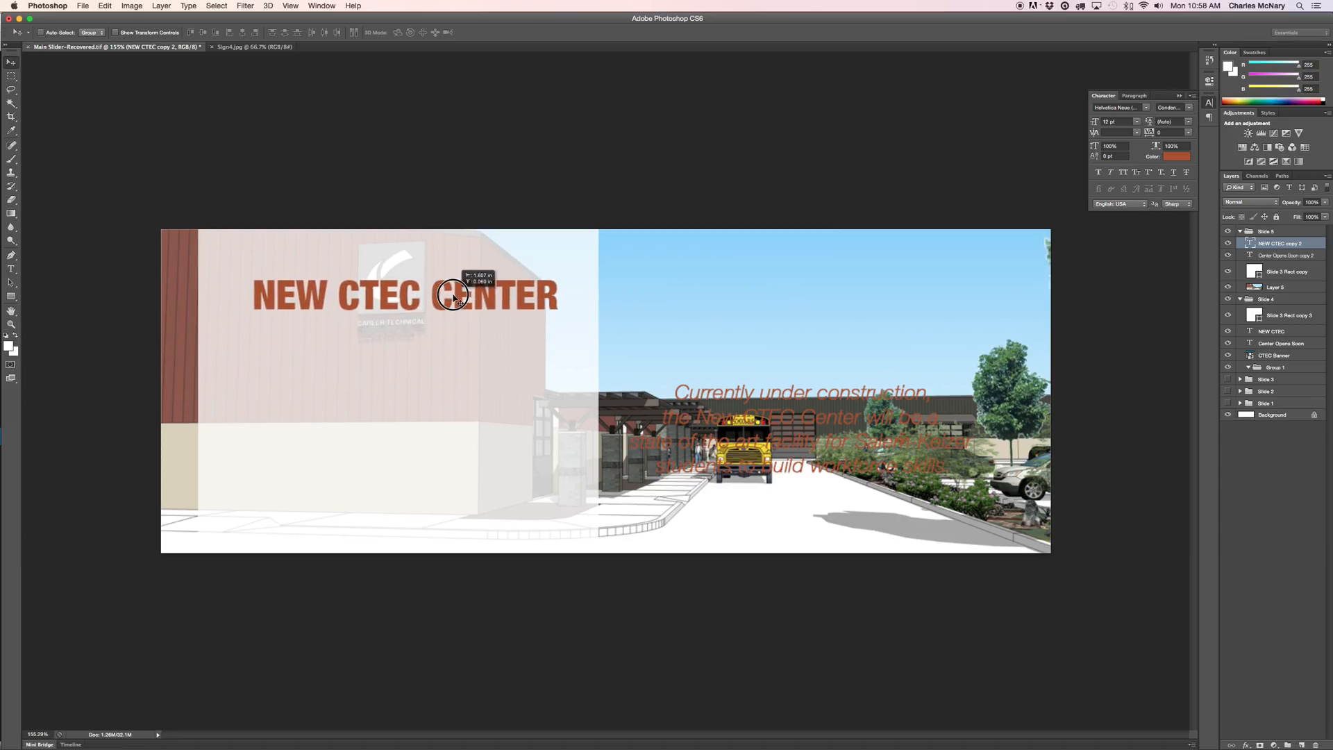
{"action": "left_click", "coordinate": [1281, 256]}
{"action": "left_click_drag", "start_coordinate": [770, 438], "coordinate": [373, 434]}
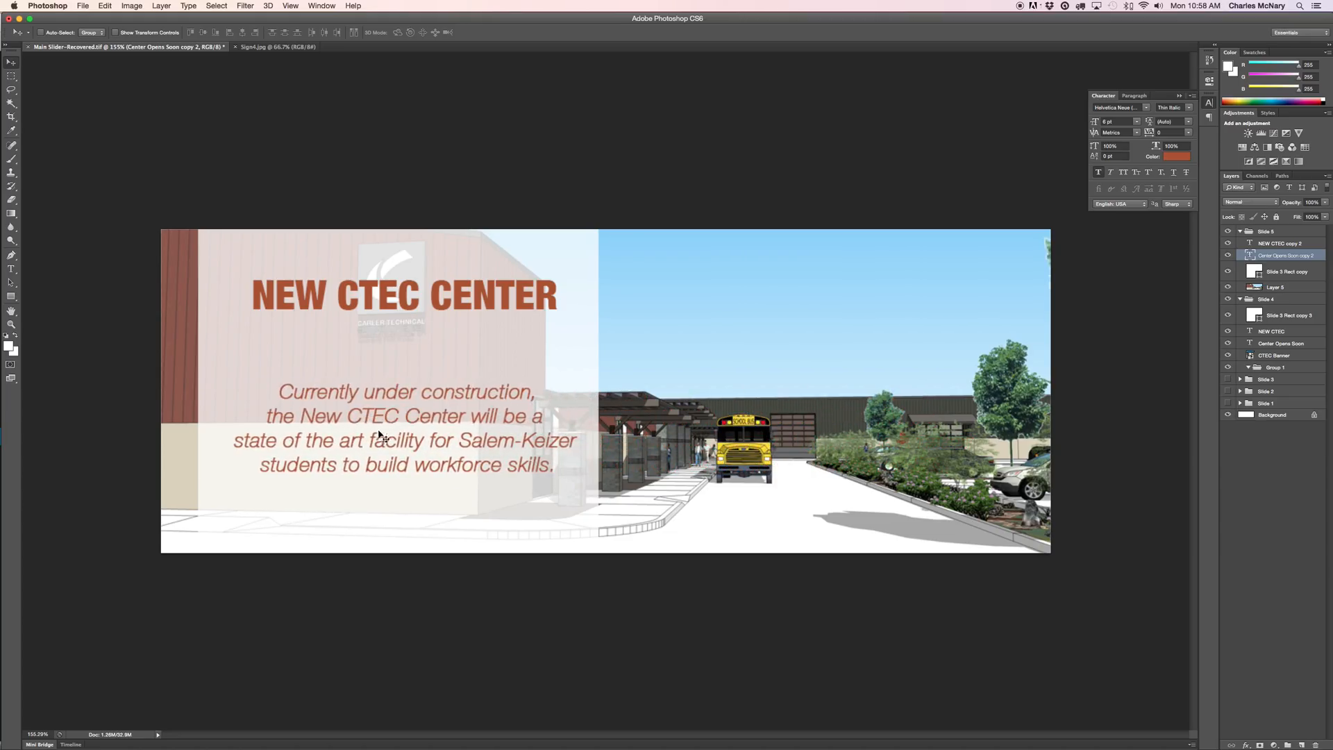
{"action": "left_click", "coordinate": [1279, 244]}
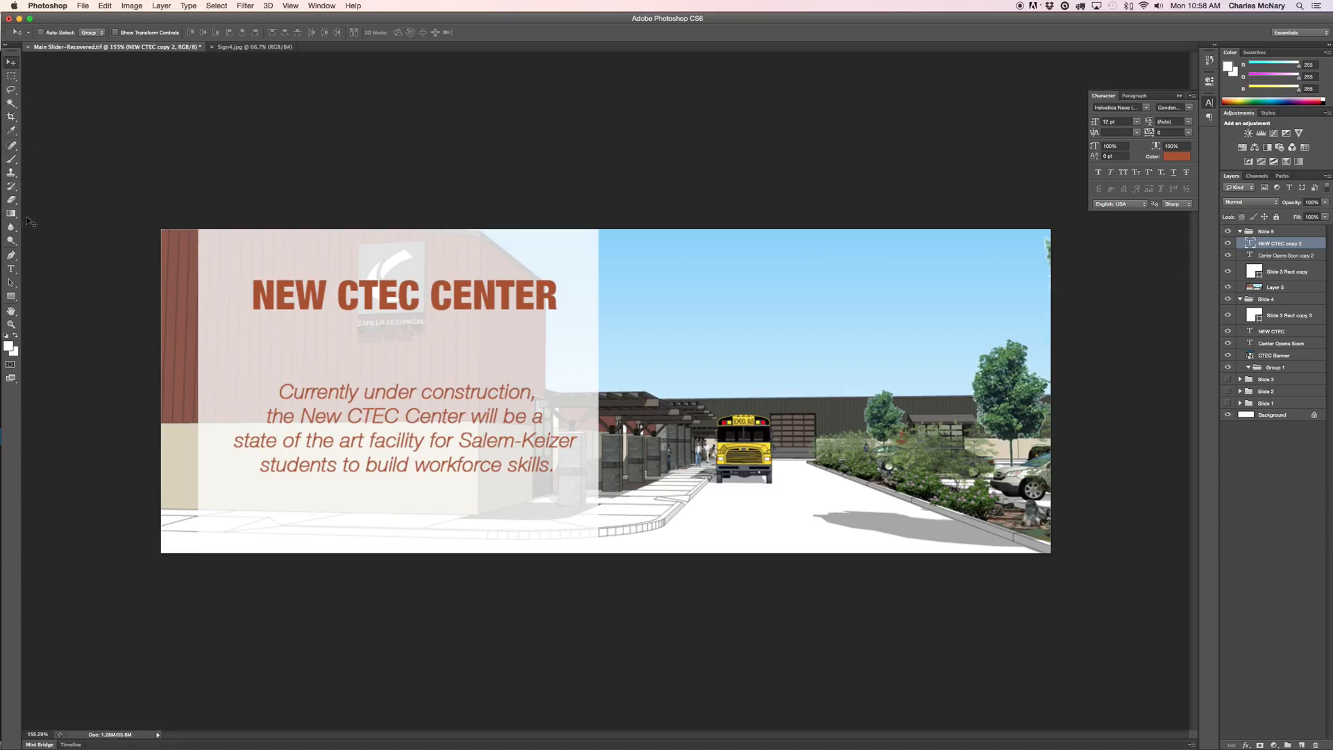
With the Type tool, replace the headline word CENTER with a first draft ending 'Phone #'.
{"action": "left_click", "coordinate": [11, 269]}
{"action": "double_click", "coordinate": [441, 303]}
{"action": "left_click", "coordinate": [545, 298]}
{"action": "left_click_drag", "start_coordinate": [559, 297], "coordinate": [424, 306]}
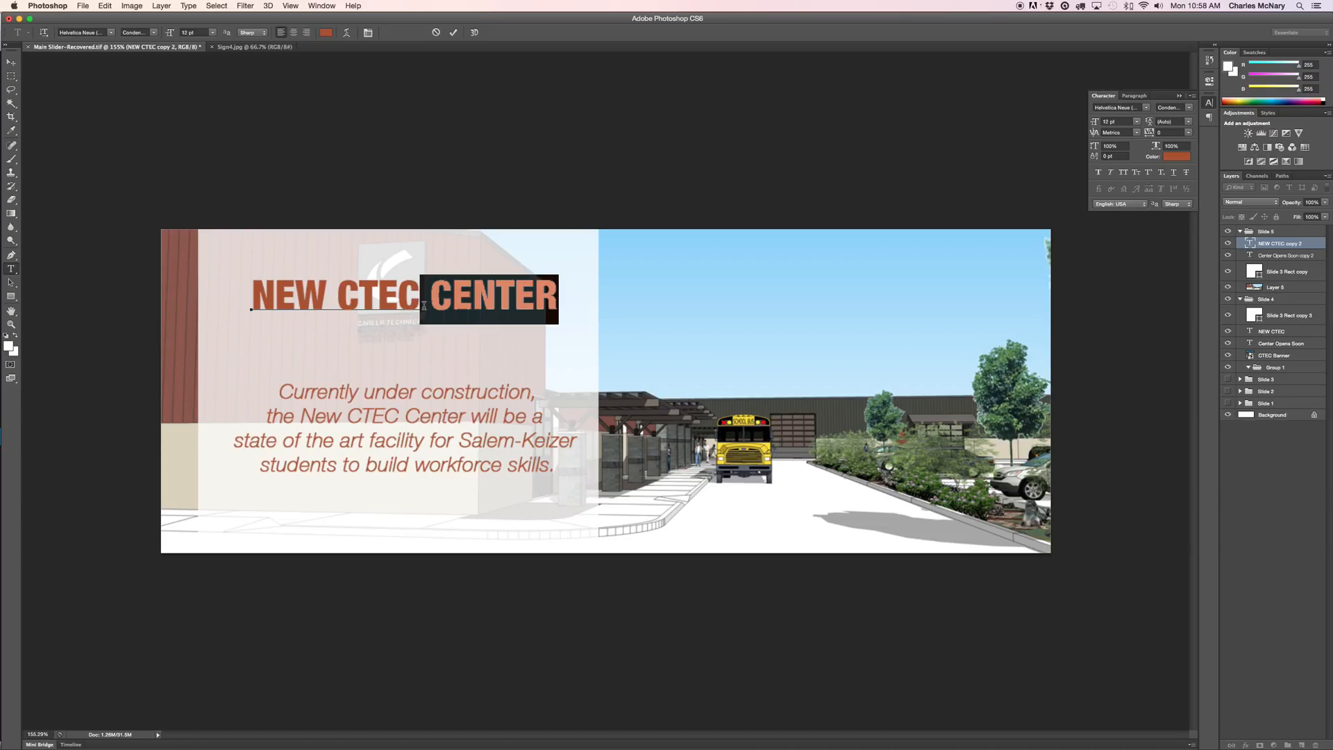
{"action": "left_click", "coordinate": [434, 303]}
{"action": "double_click", "coordinate": [437, 303]}
{"action": "type", "text": "Phn"}
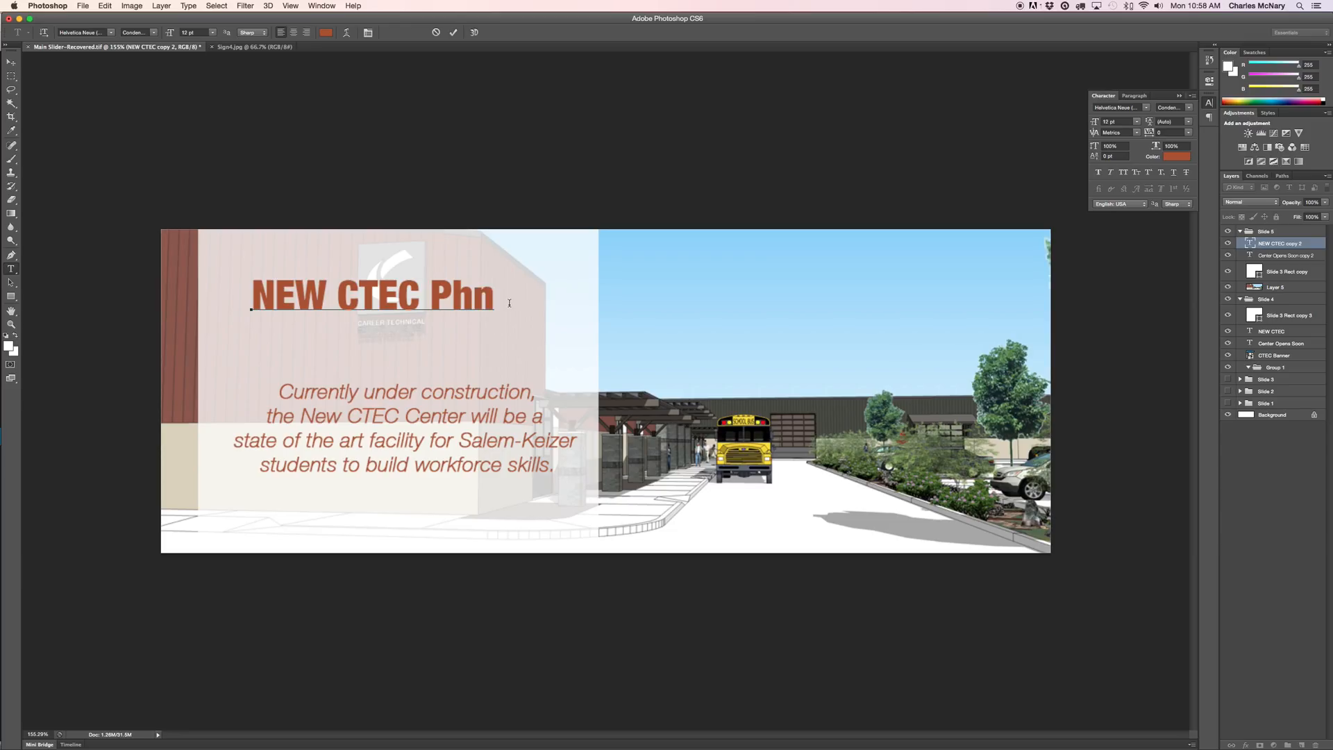
{"action": "key", "text": "BackSpace"}
{"action": "key", "text": "BackSpace"}
{"action": "key", "text": "BackSpace"}
{"action": "key", "text": "BackSpace"}
{"action": "key", "text": "BackSpace"}
{"action": "key", "text": "BackSpace"}
{"action": "key", "text": "BackSpace"}
{"action": "key", "text": "BackSpace"}
{"action": "key", "text": "BackSpace"}
{"action": "key", "text": "BackSpace"}
{"action": "key", "text": "BackSpace"}
{"action": "type", "text": "ew CTEC JPh"}
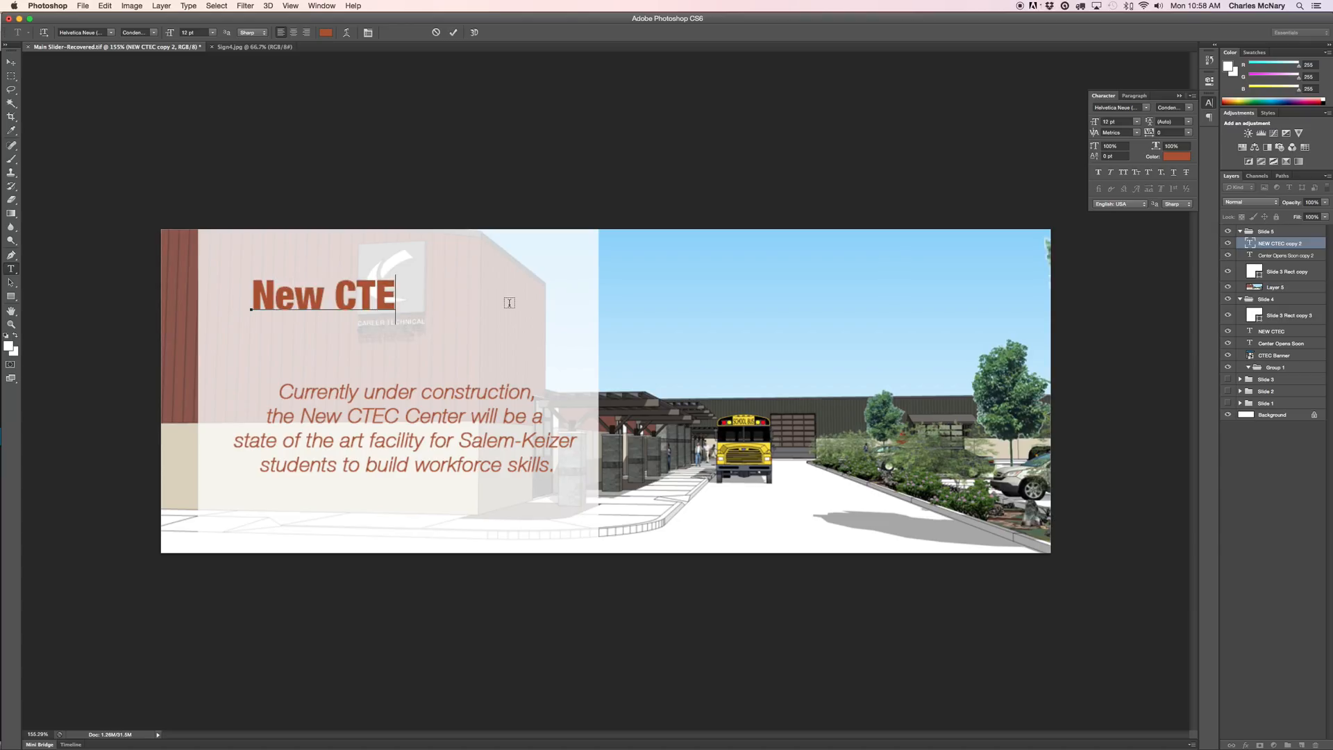
{"action": "key", "text": "BackSpace"}
{"action": "key", "text": "BackSpace"}
{"action": "key", "text": "BackSpace"}
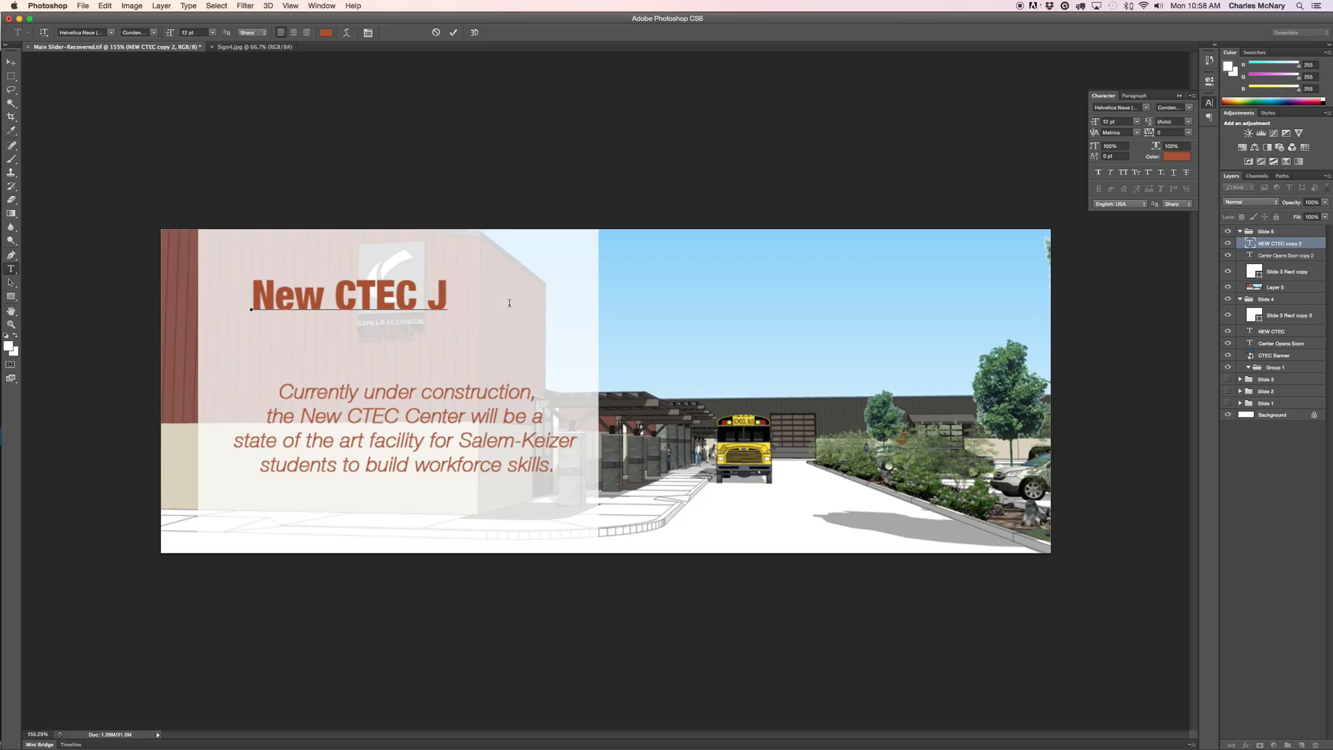
{"action": "type", "text": "Phone "}
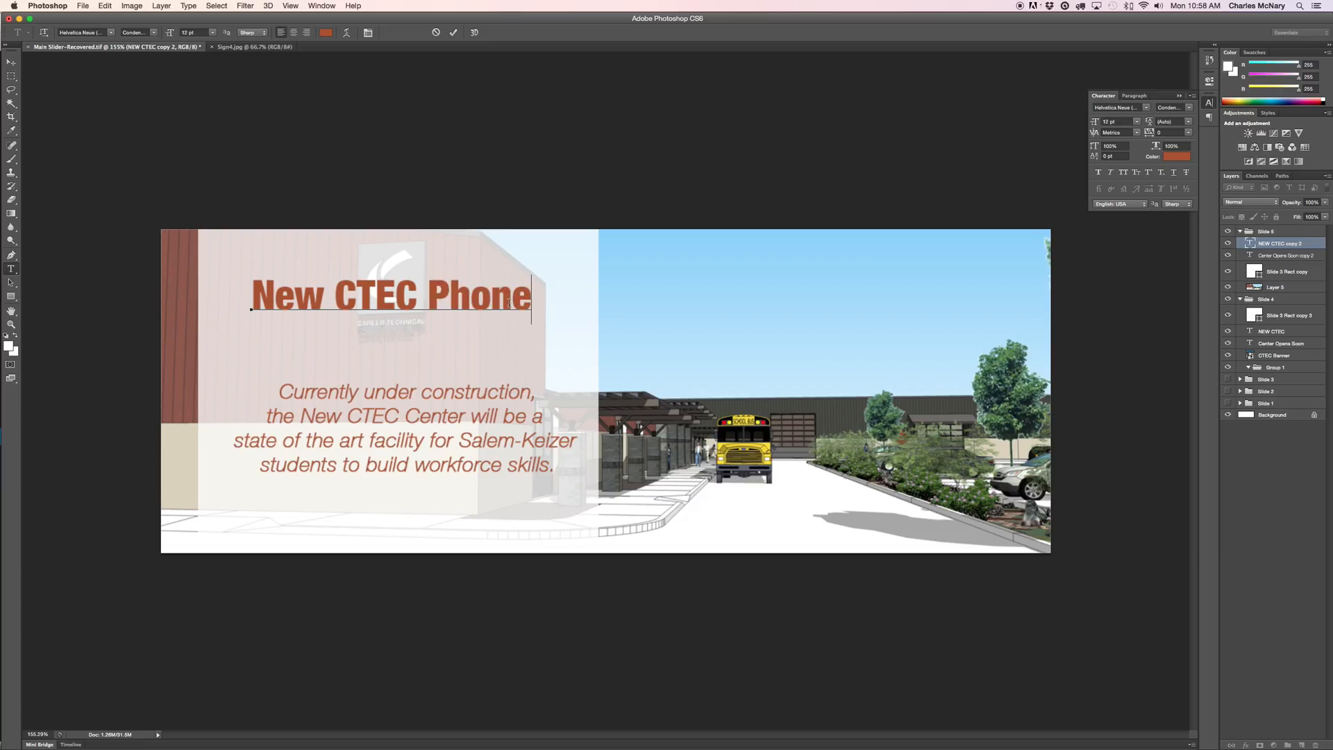
{"action": "type", "text": "#"}
Replace the whole headline with 'CTEC Has a new' and 'Phone Number' on a second line.
{"action": "left_click", "coordinate": [552, 300]}
{"action": "left_click_drag", "start_coordinate": [552, 300], "coordinate": [251, 300]}
{"action": "type", "text": "CTEC"}
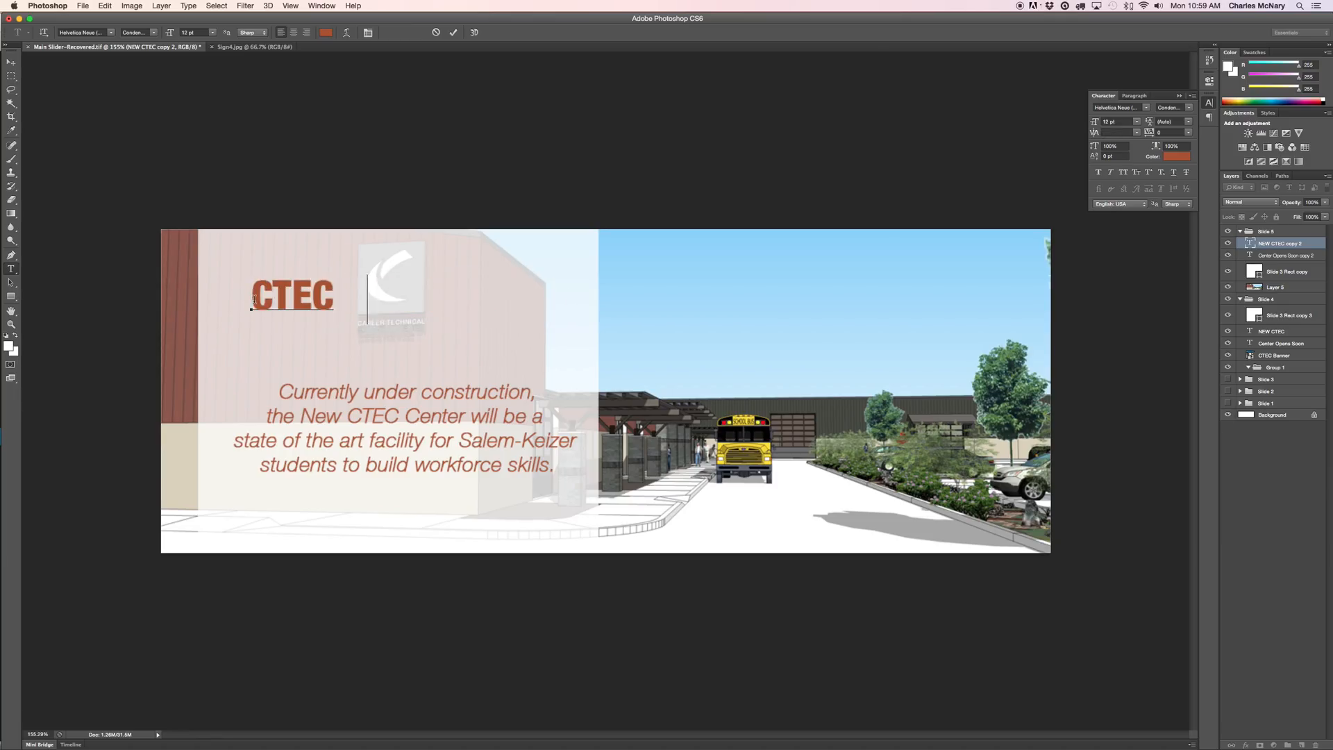
{"action": "type", "text": " Has a Ne"}
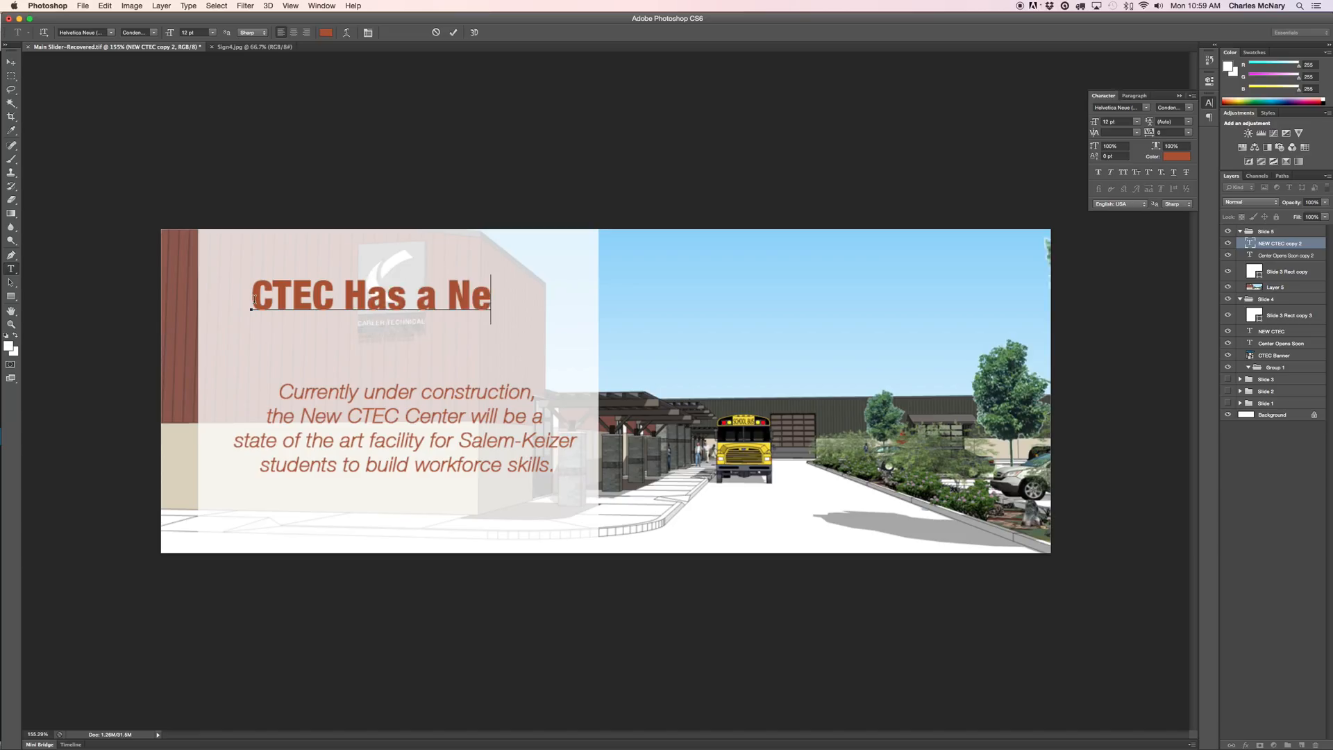
{"action": "key", "text": "BackSpace"}
{"action": "key", "text": "BackSpace"}
{"action": "key", "text": "BackSpace"}
{"action": "key", "text": "BackSpace"}
{"action": "key", "text": "BackSpace"}
{"action": "key", "text": "BackSpace"}
{"action": "key", "text": "BackSpace"}
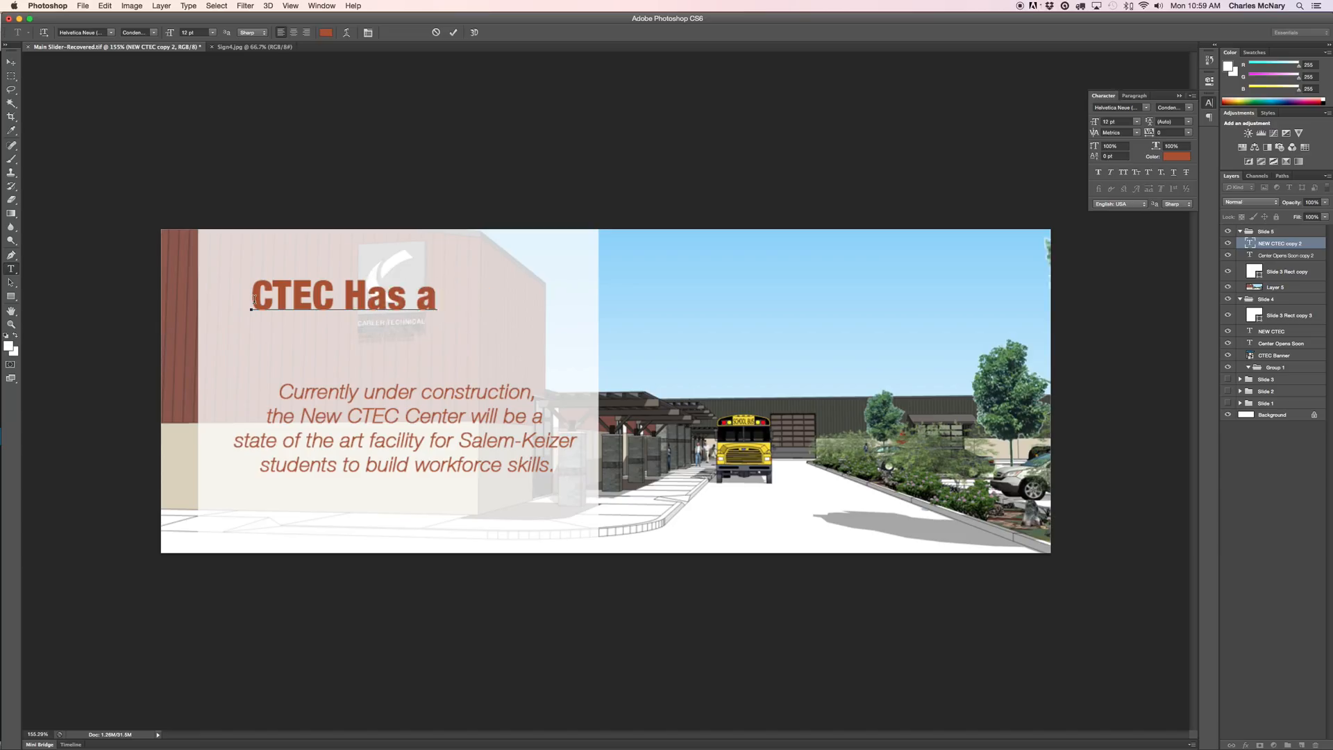
{"action": "type", "text": "as a new "}
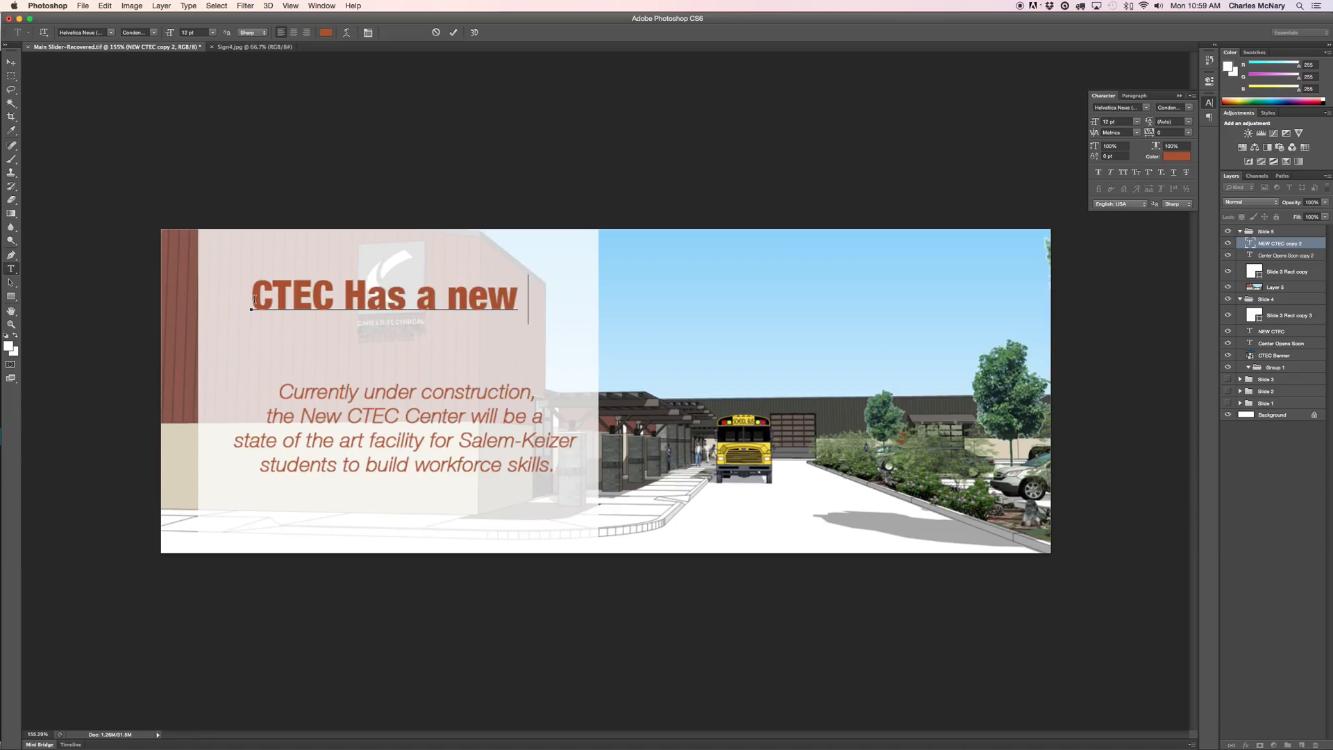
{"action": "type", "text": "Phoe"}
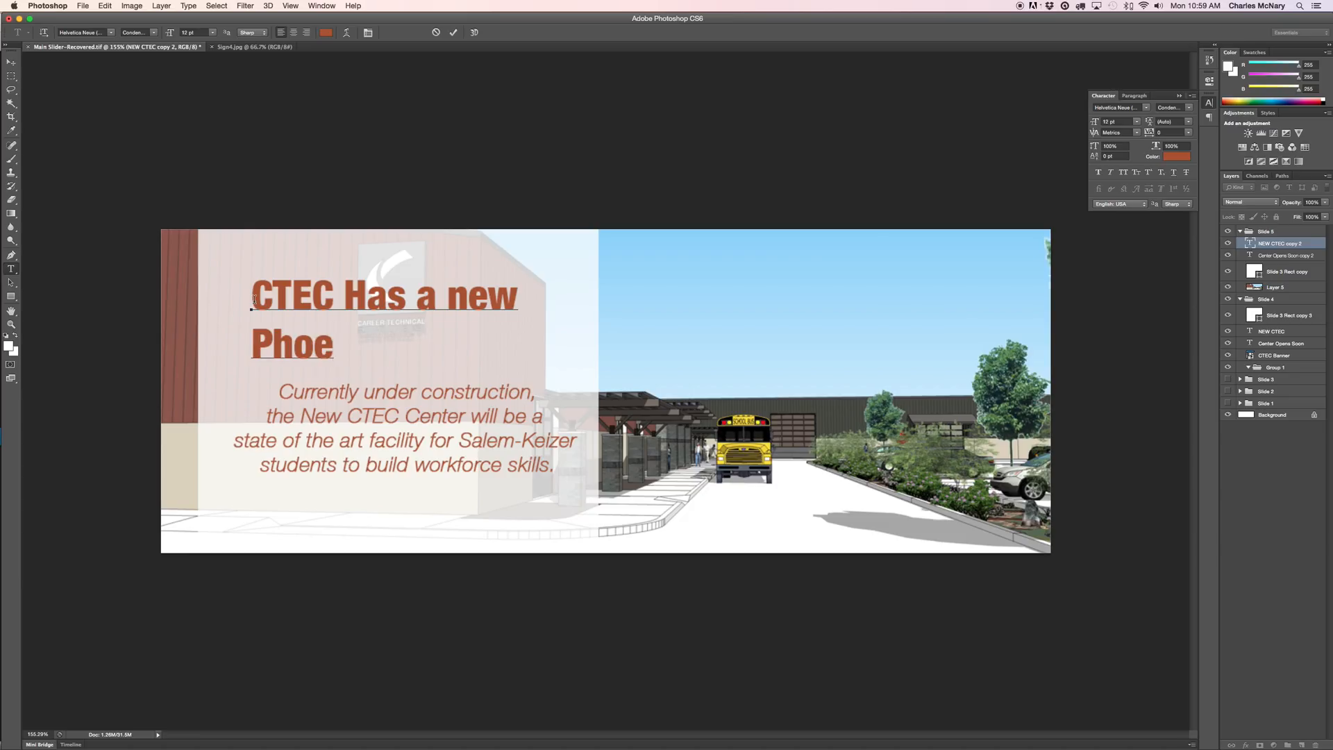
{"action": "key", "text": "BackSpace"}
{"action": "type", "text": "ne Numbewr"}
{"action": "key", "text": "BackSpace"}
{"action": "key", "text": "BackSpace"}
{"action": "type", "text": "er"}
{"action": "key", "text": "BackSpace"}
{"action": "key", "text": "BackSpace"}
{"action": "type", "text": "r"}
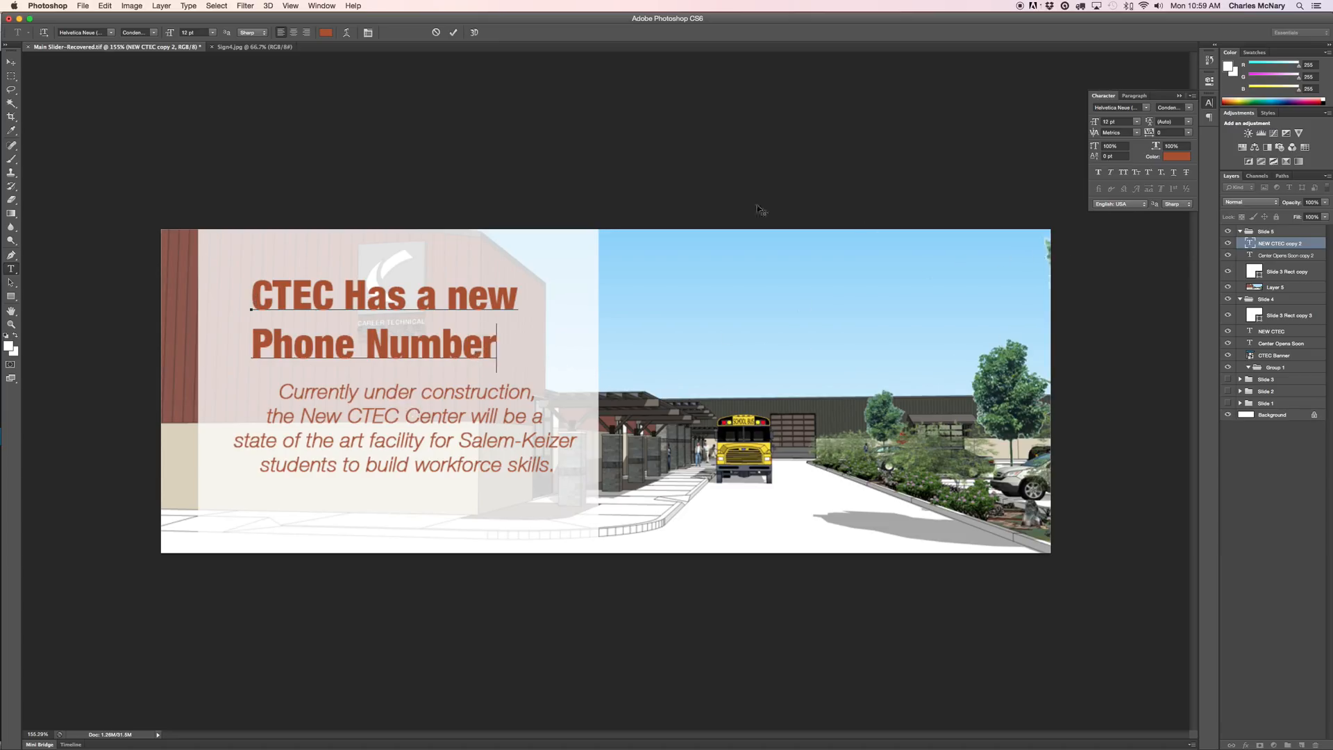
Try centering the headline, undo back to left alignment, and commit the edit.
{"action": "left_click", "coordinate": [293, 32]}
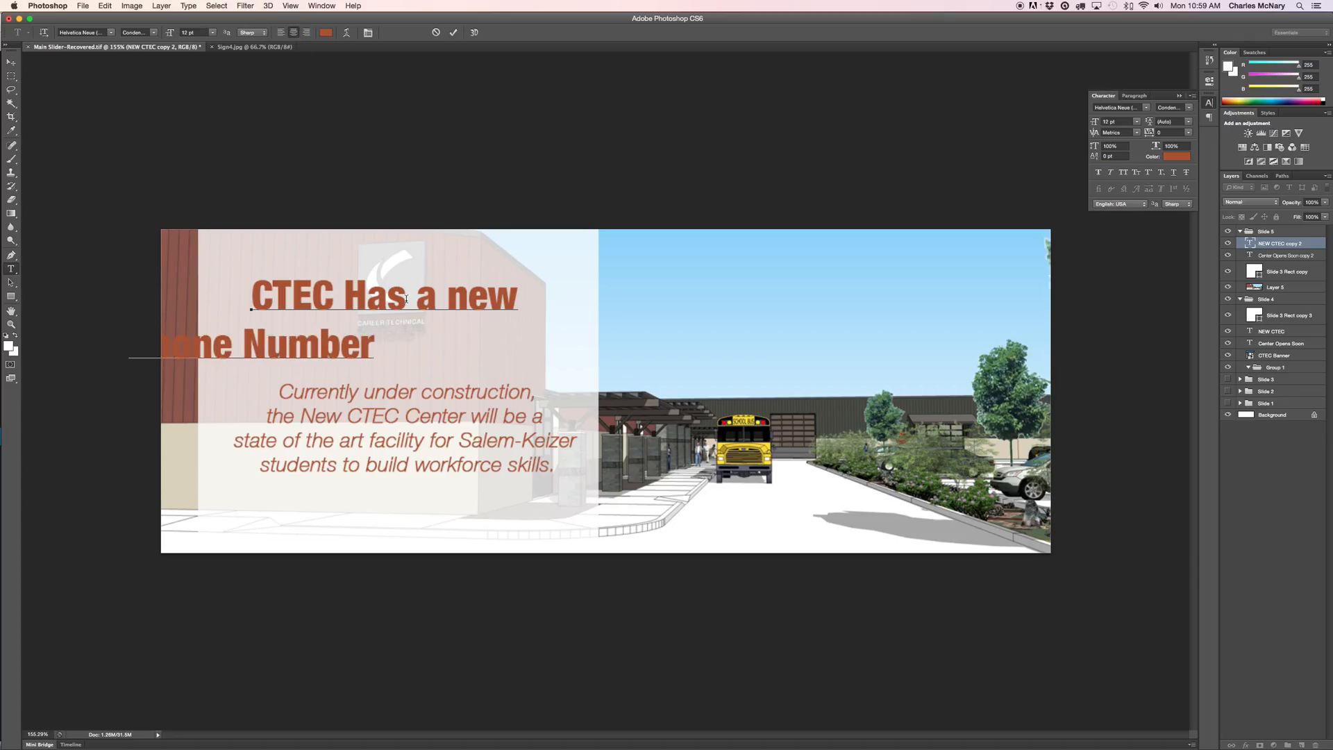
{"action": "key", "text": "super+z"}
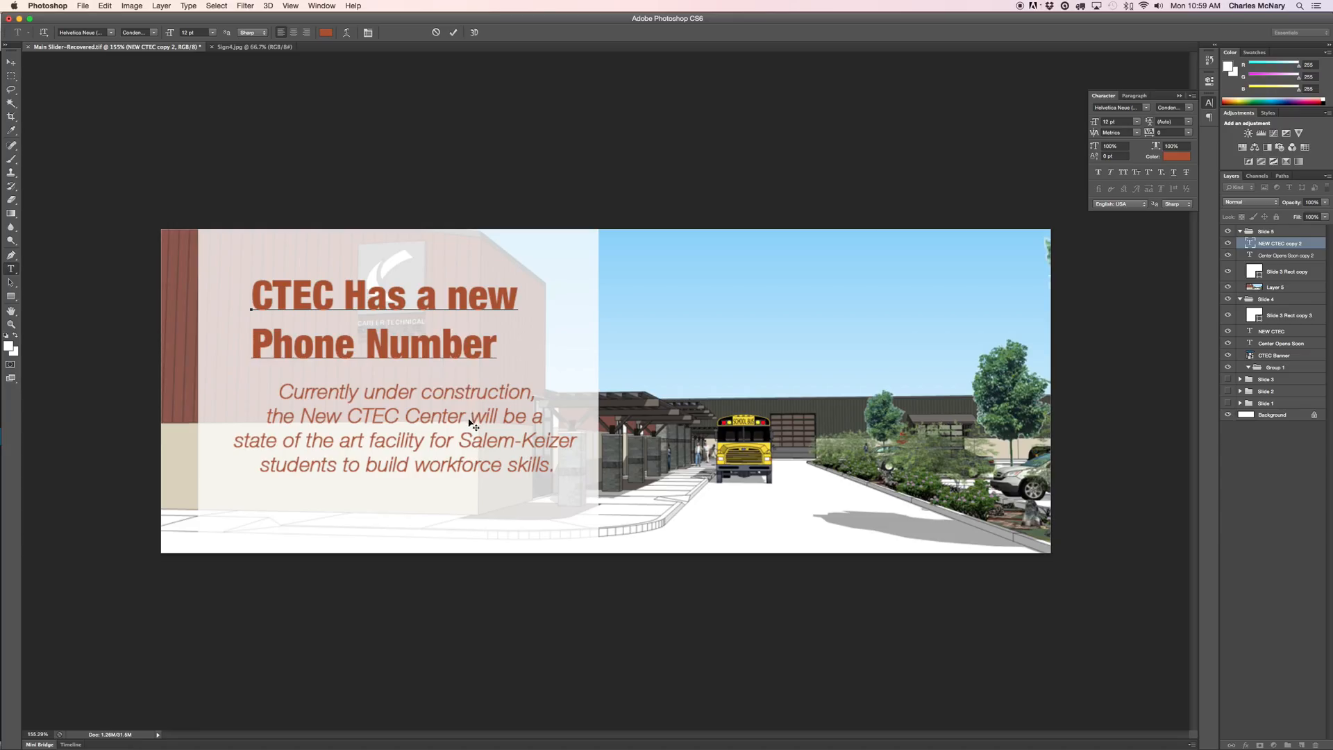
{"action": "left_click", "coordinate": [1284, 260]}
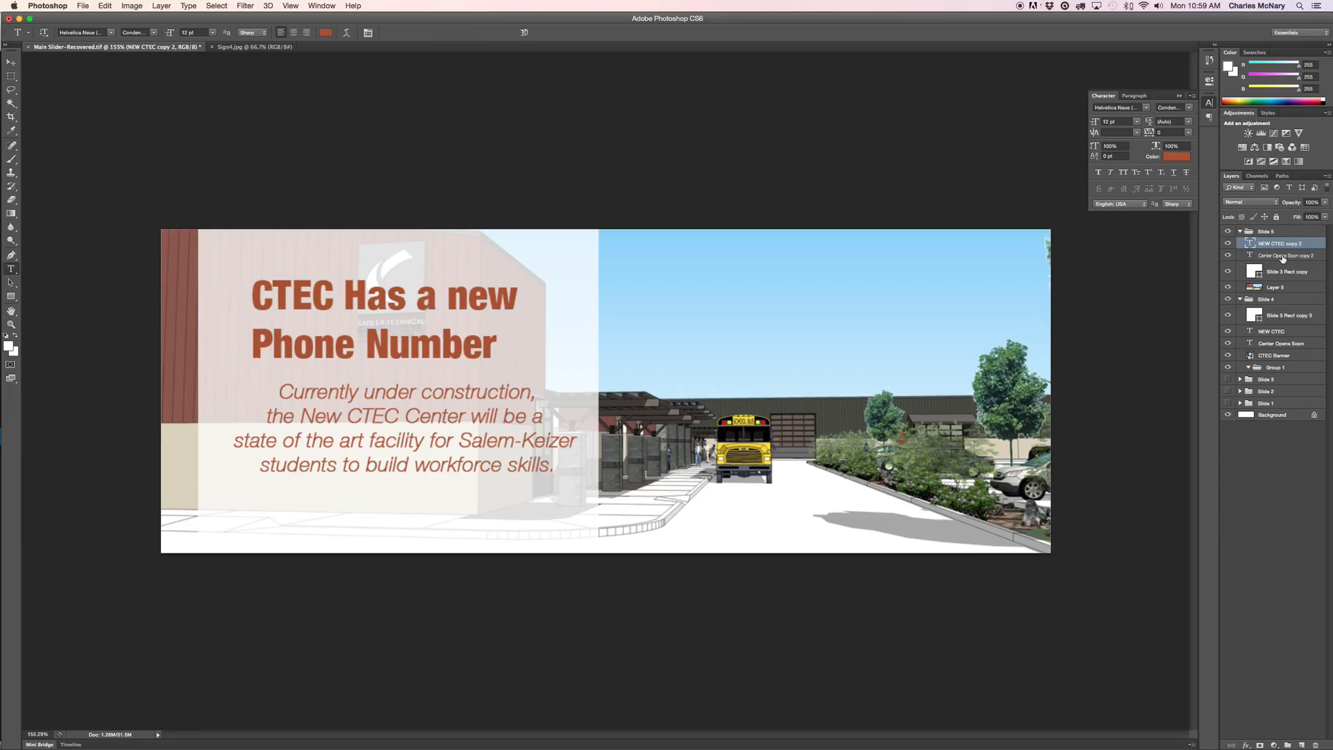
{"action": "left_click", "coordinate": [1284, 259]}
{"action": "left_click", "coordinate": [559, 475]}
{"action": "left_click_drag", "start_coordinate": [559, 474], "coordinate": [274, 387]}
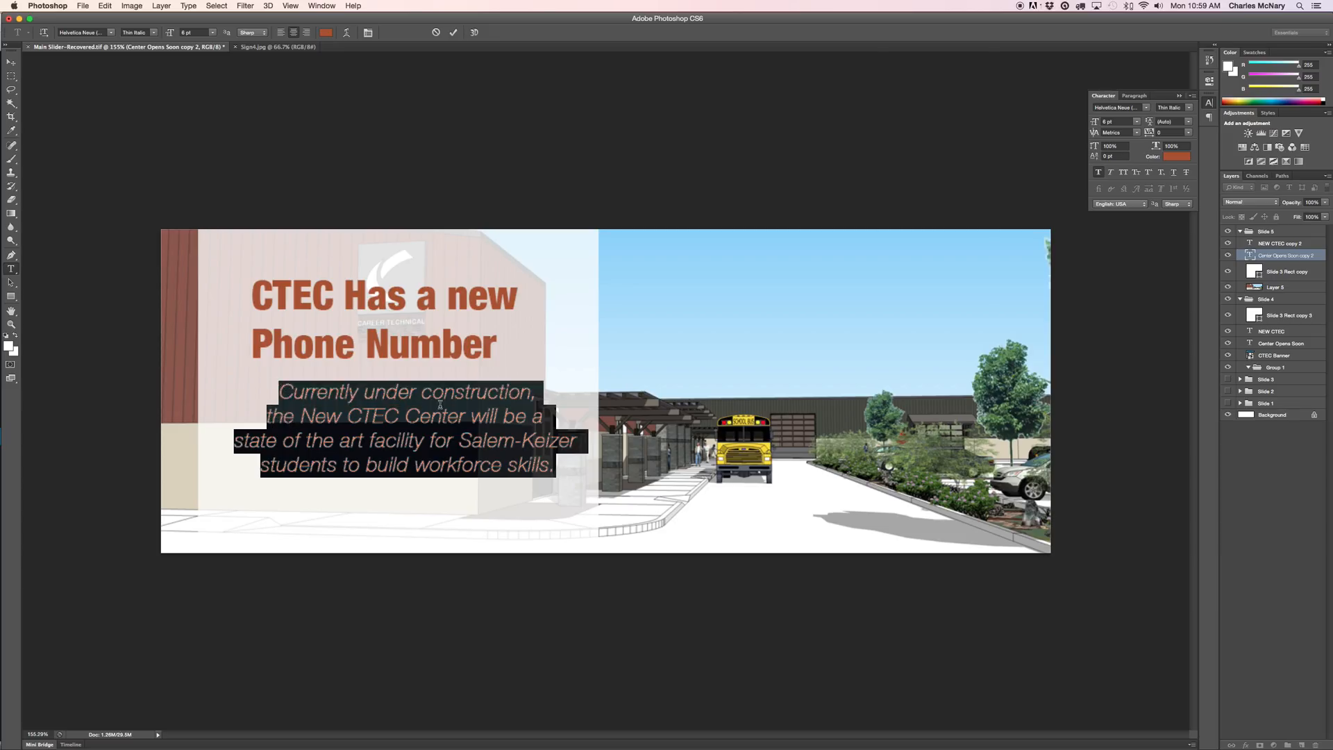
{"action": "type", "text": "Please note our new Numver"}
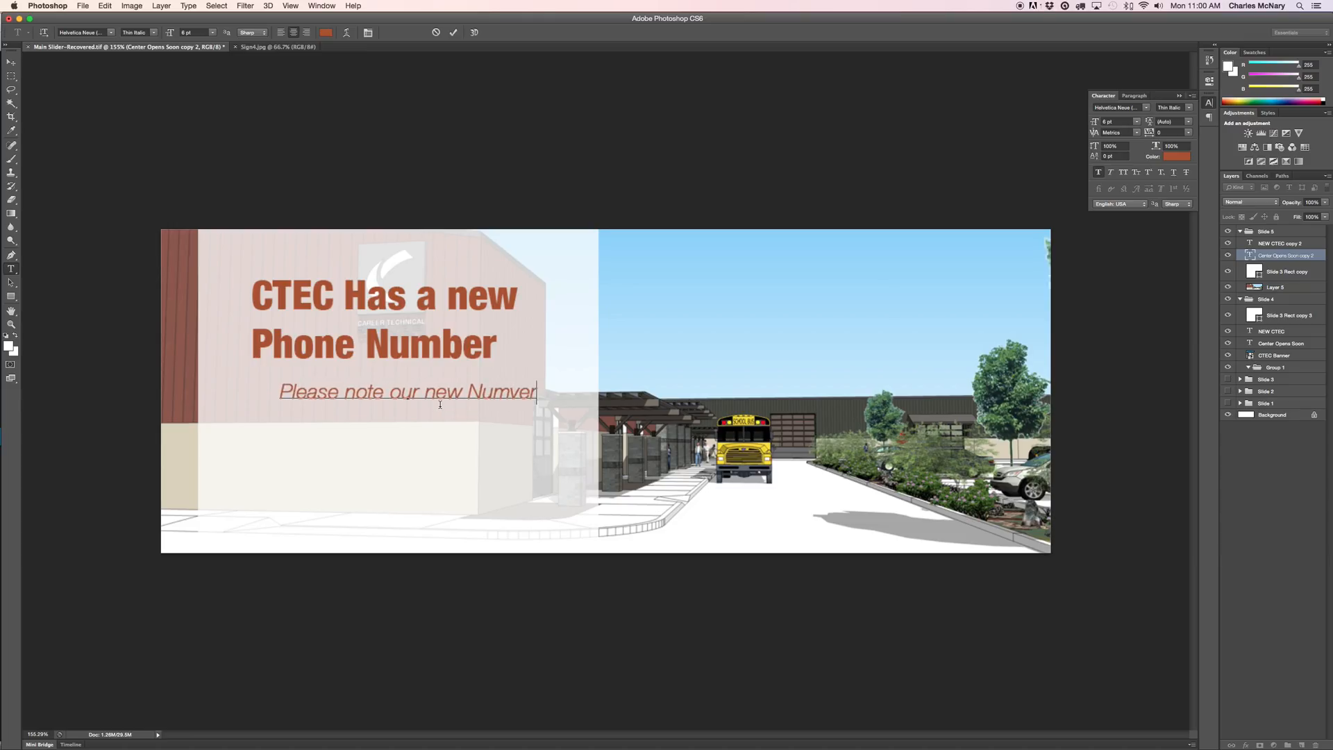
{"action": "key", "text": "BackSpace"}
{"action": "key", "text": "BackSpace"}
{"action": "type", "text": "ber "}
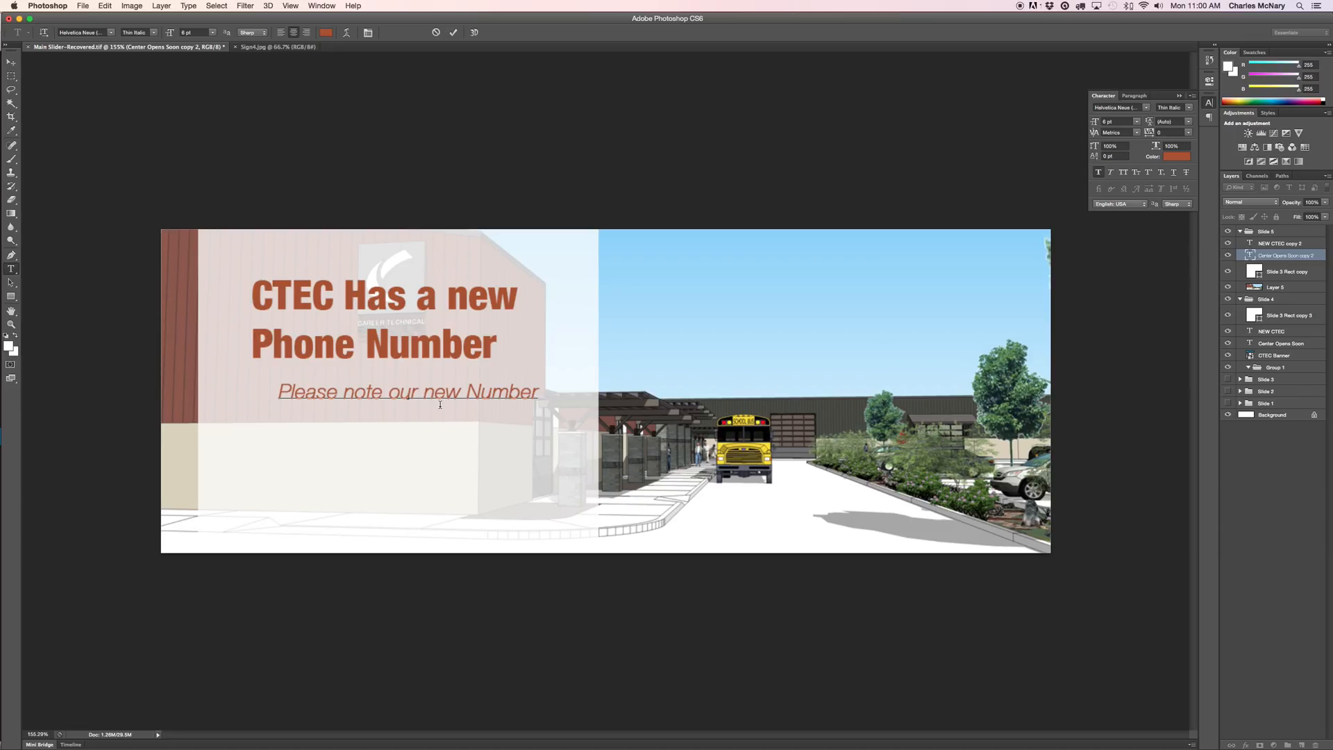
Add the permanent-number and leave-a-message sentences on a new line below the phone number.
{"action": "key", "text": "Return"}
{"action": "type", "text": "This "}
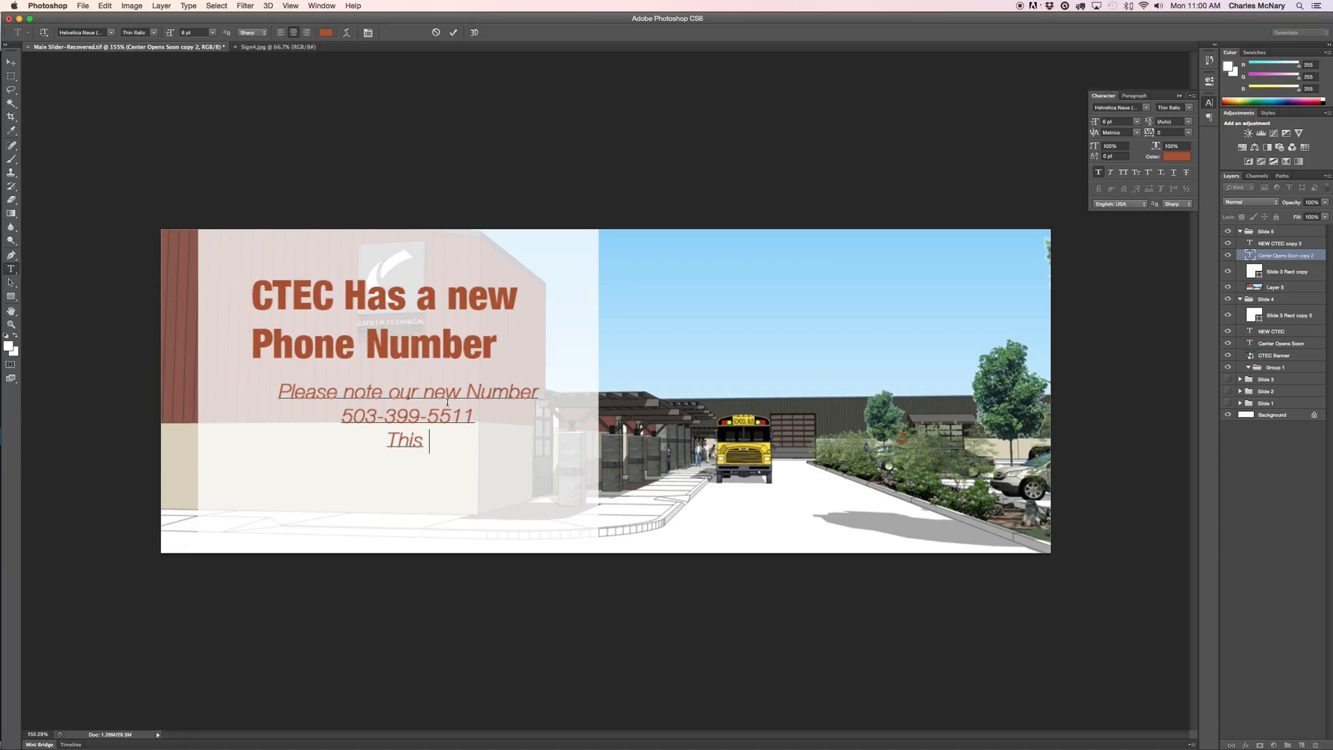
{"action": "type", "text": "will be our "}
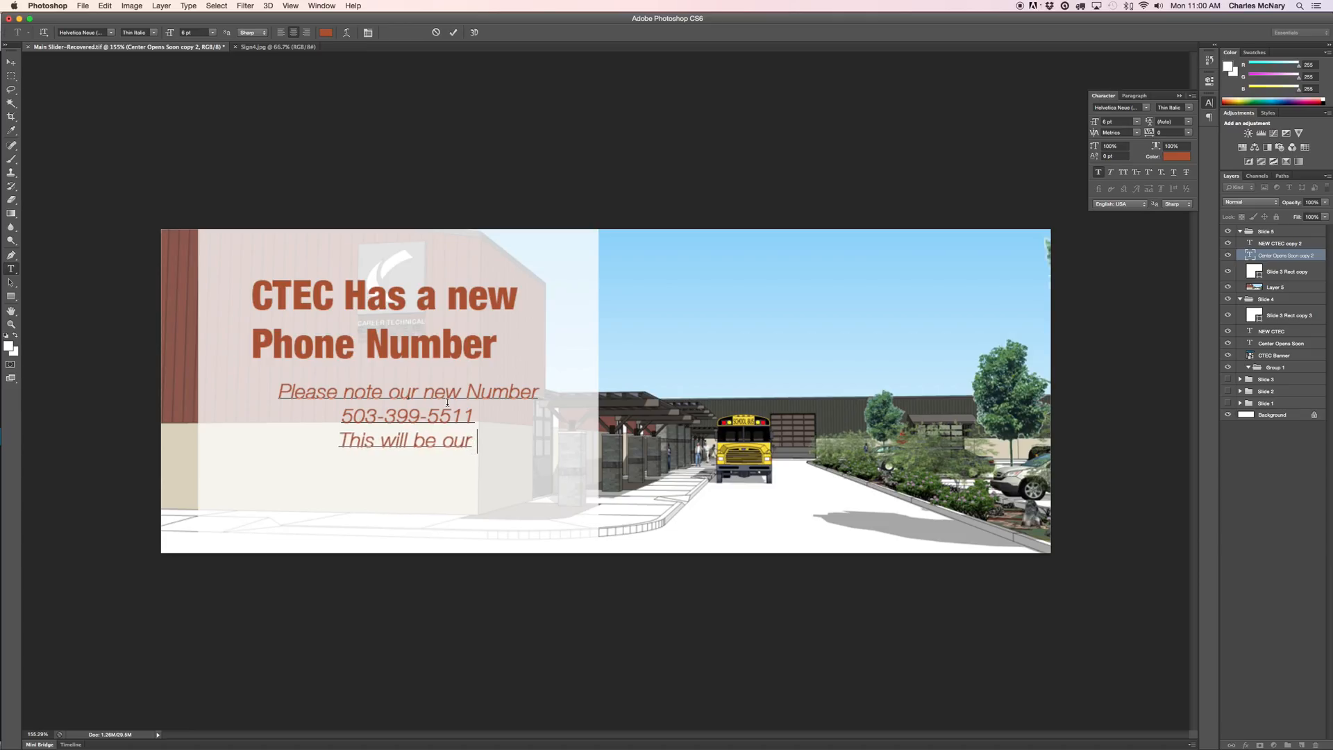
{"action": "type", "text": "purma"}
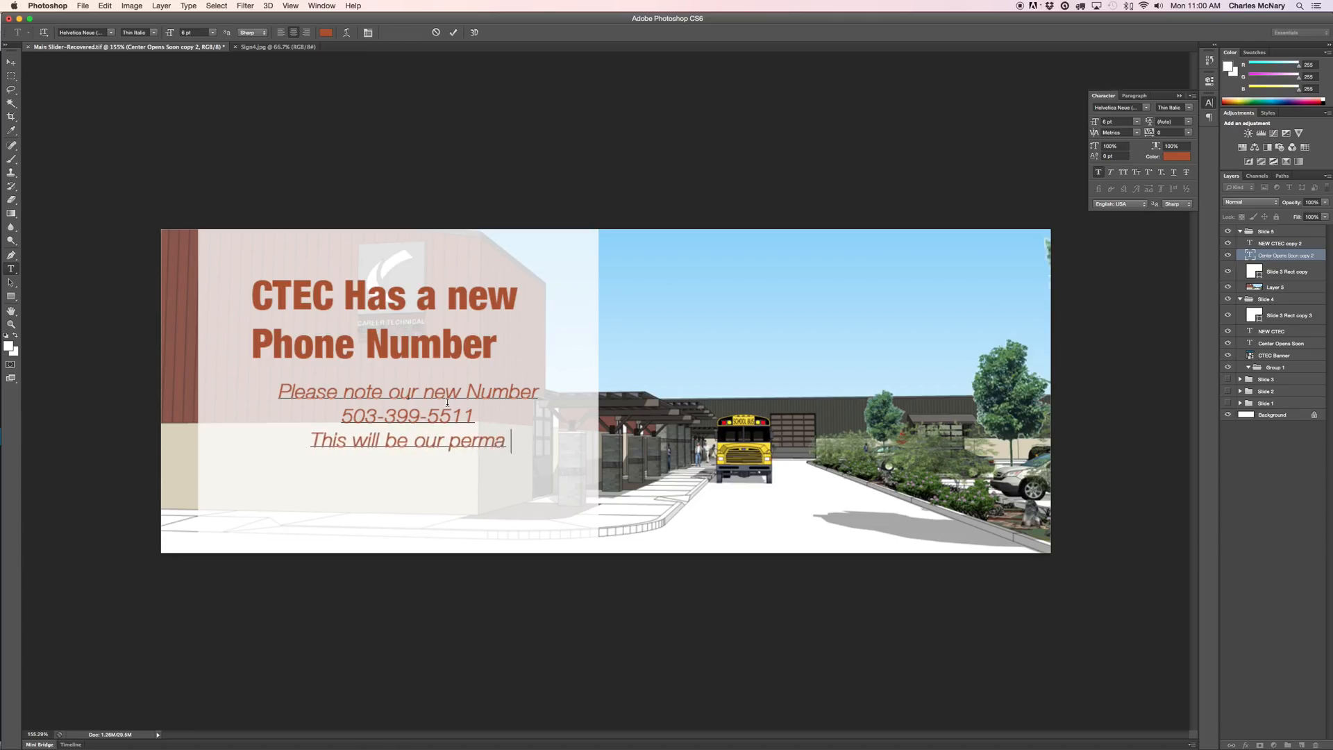
{"action": "type", "text": "nent numbert."}
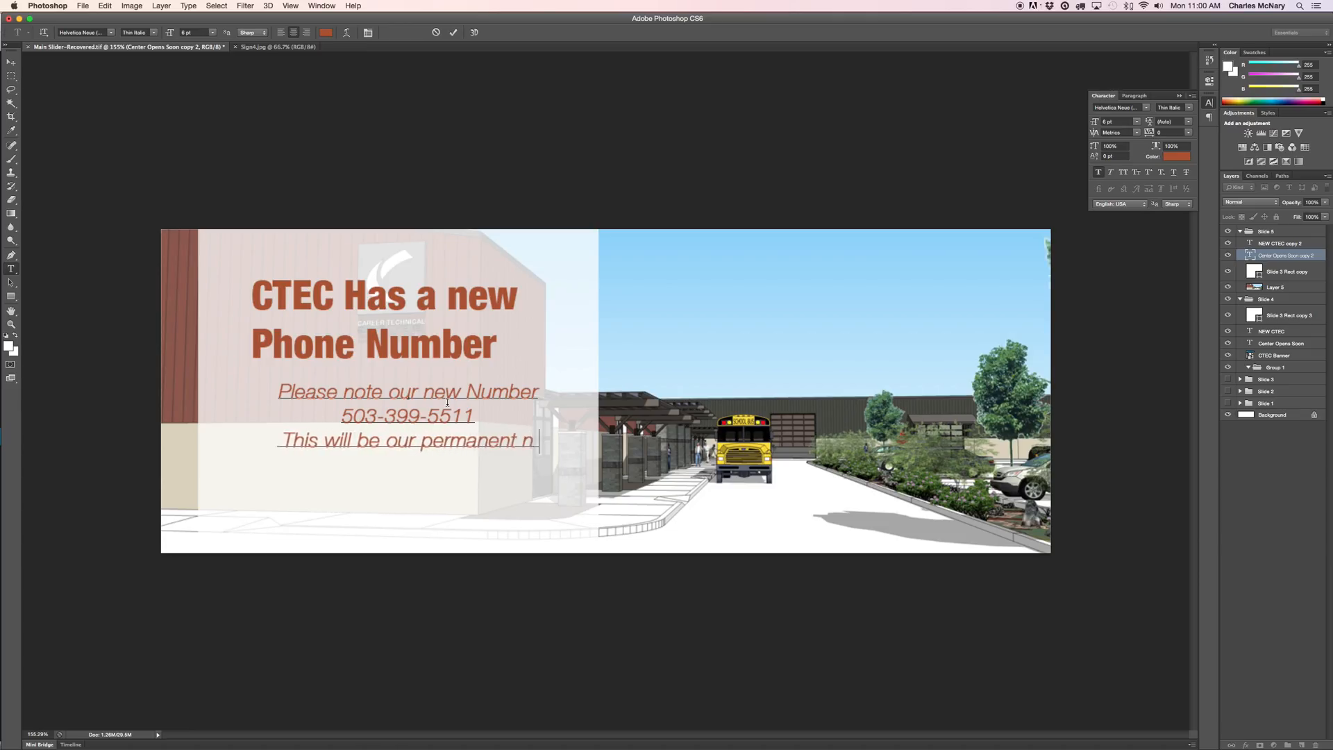
{"action": "key", "text": "BackSpace"}
{"action": "key", "text": "BackSpace"}
{"action": "type", "text": ".ple"}
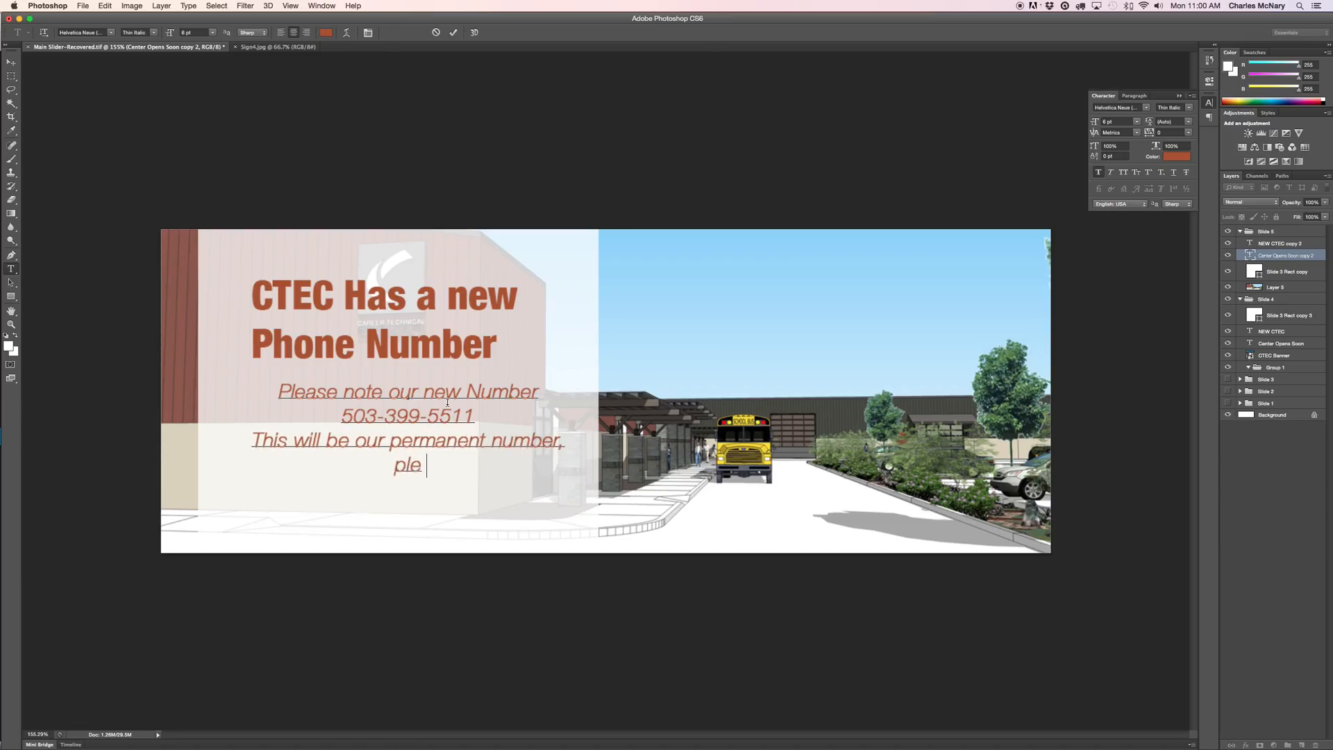
{"action": "type", "text": "aes"}
{"action": "key", "text": "Right"}
{"action": "type", "text": "cont"}
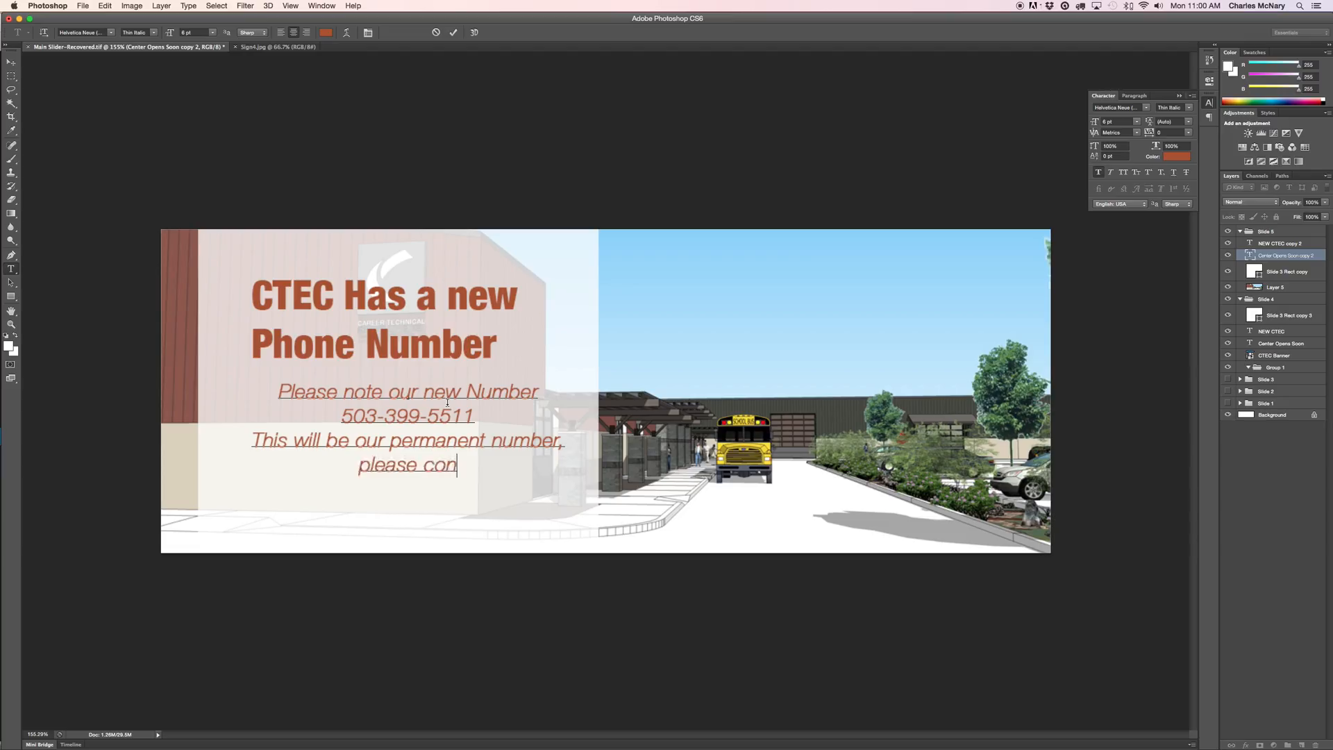
{"action": "key", "text": "BackSpace"}
{"action": "key", "text": "BackSpace"}
{"action": "key", "text": "BackSpace"}
{"action": "key", "text": "BackSpace"}
{"action": "type", "text": "leave a message if you"}
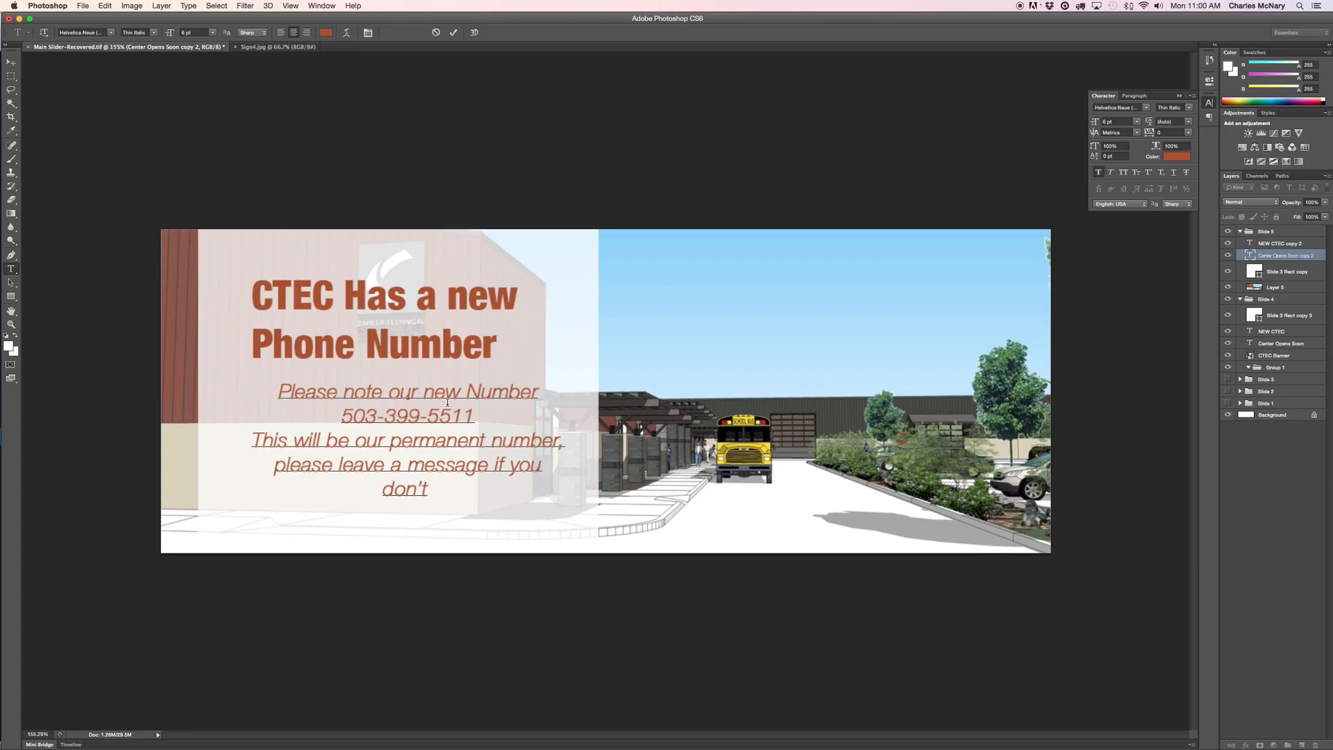
{"action": "type", "text": "don't reach someone.  We will"}
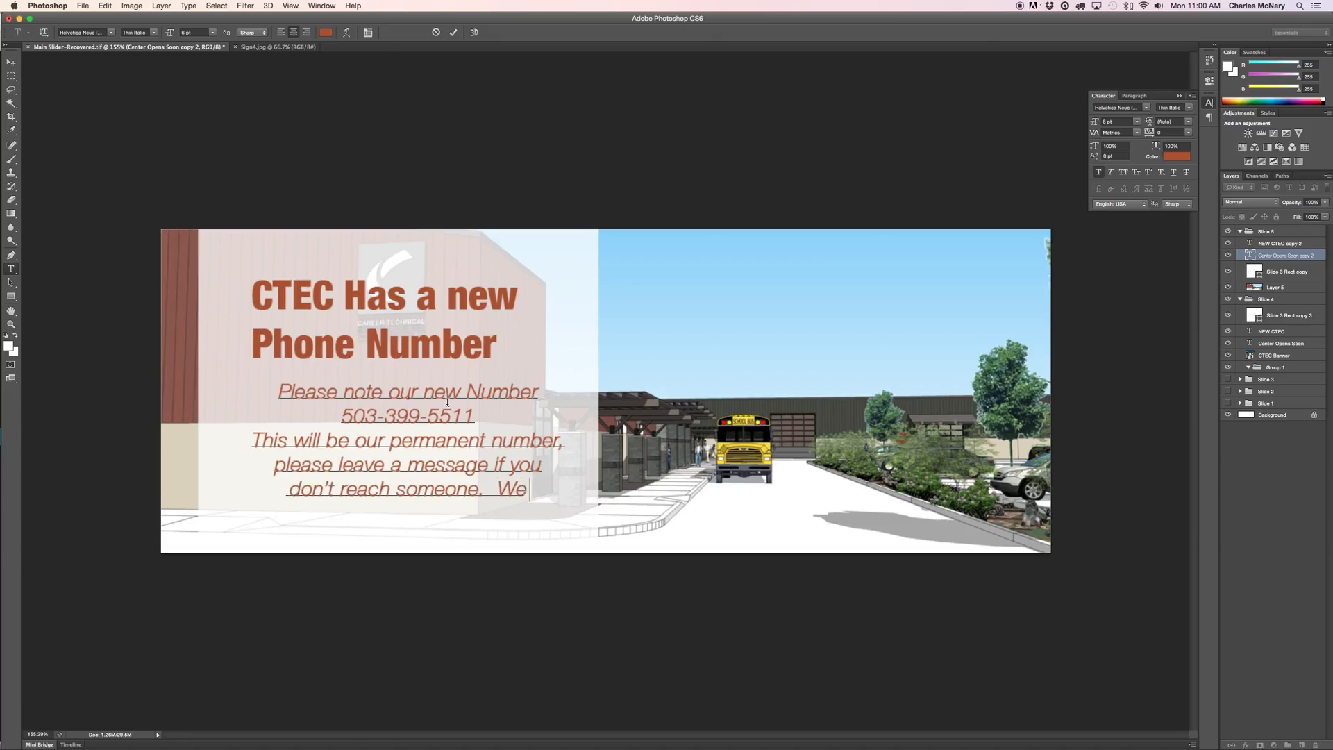
{"action": "key", "text": "BackSpace"}
{"action": "key", "text": "BackSpace"}
{"action": "key", "text": "BackSpace"}
{"action": "key", "text": "BackSpace"}
{"action": "key", "text": "BackSpace"}
{"action": "key", "text": "BackSpace"}
{"action": "key", "text": "BackSpace"}
{"action": "key", "text": "BackSpace"}
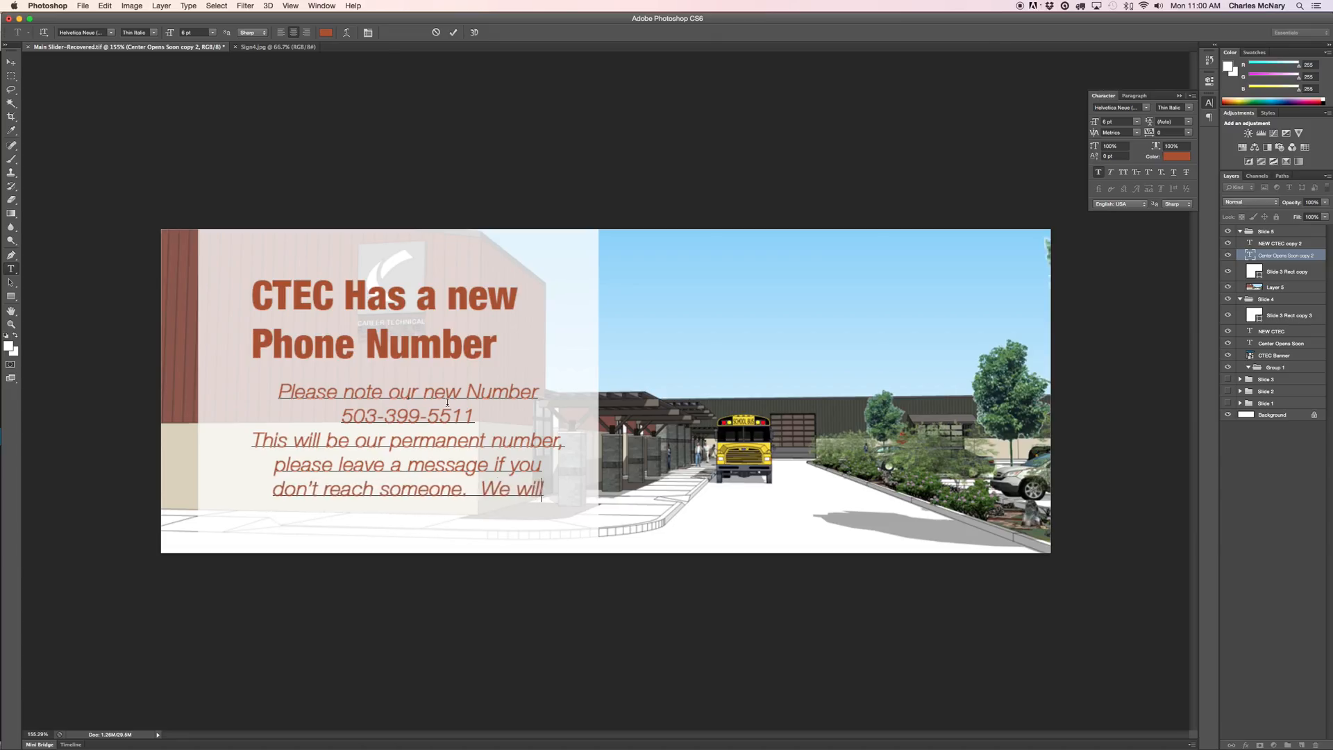
{"action": "type", "text": "If you leave con"}
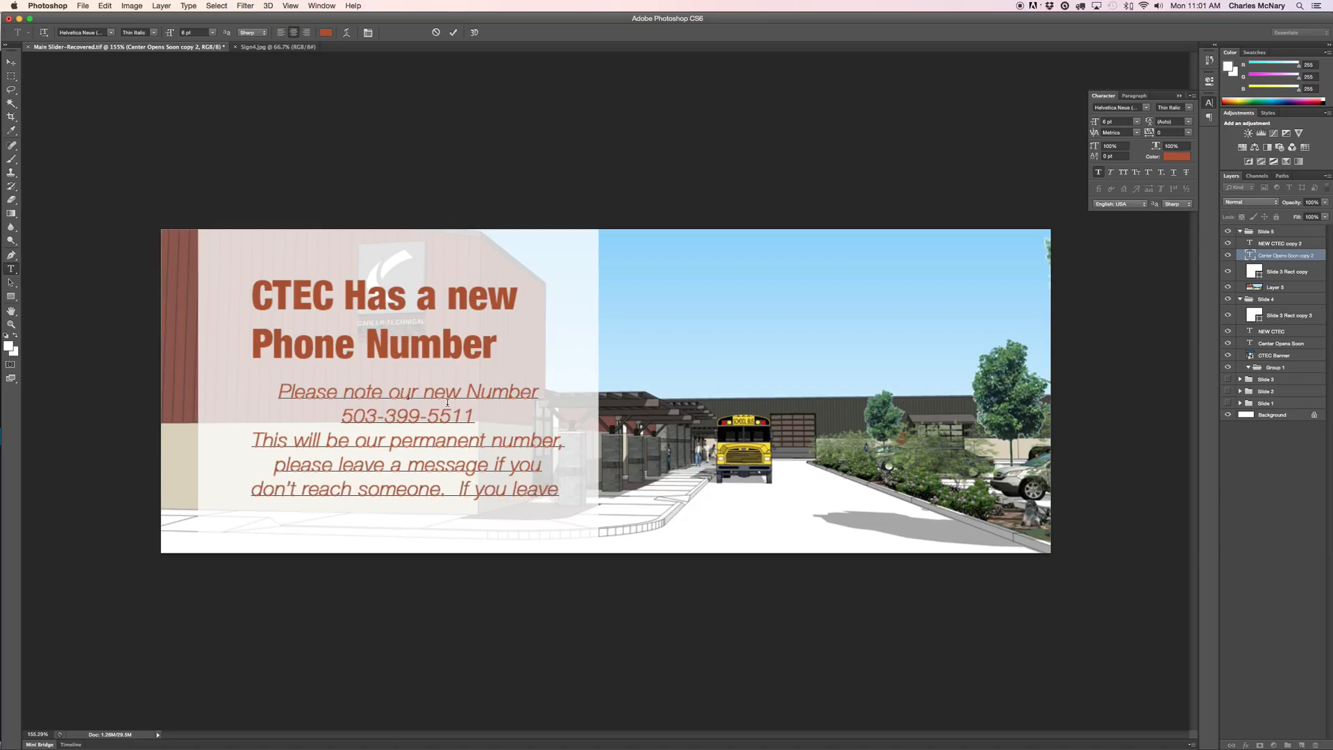
{"action": "key", "text": "BackSpace"}
{"action": "key", "text": "BackSpace"}
{"action": "key", "text": "BackSpace"}
{"action": "key", "text": "BackSpace"}
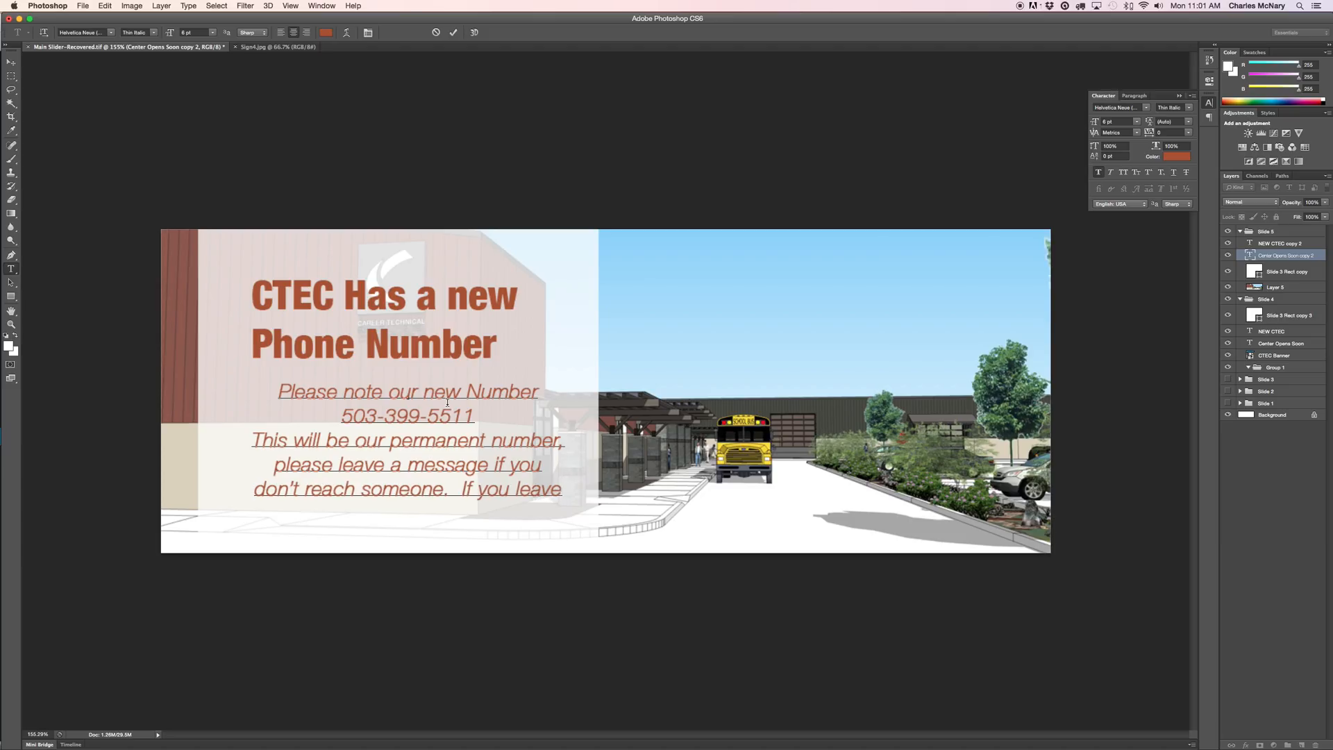
{"action": "type", "text": "your contact info,"}
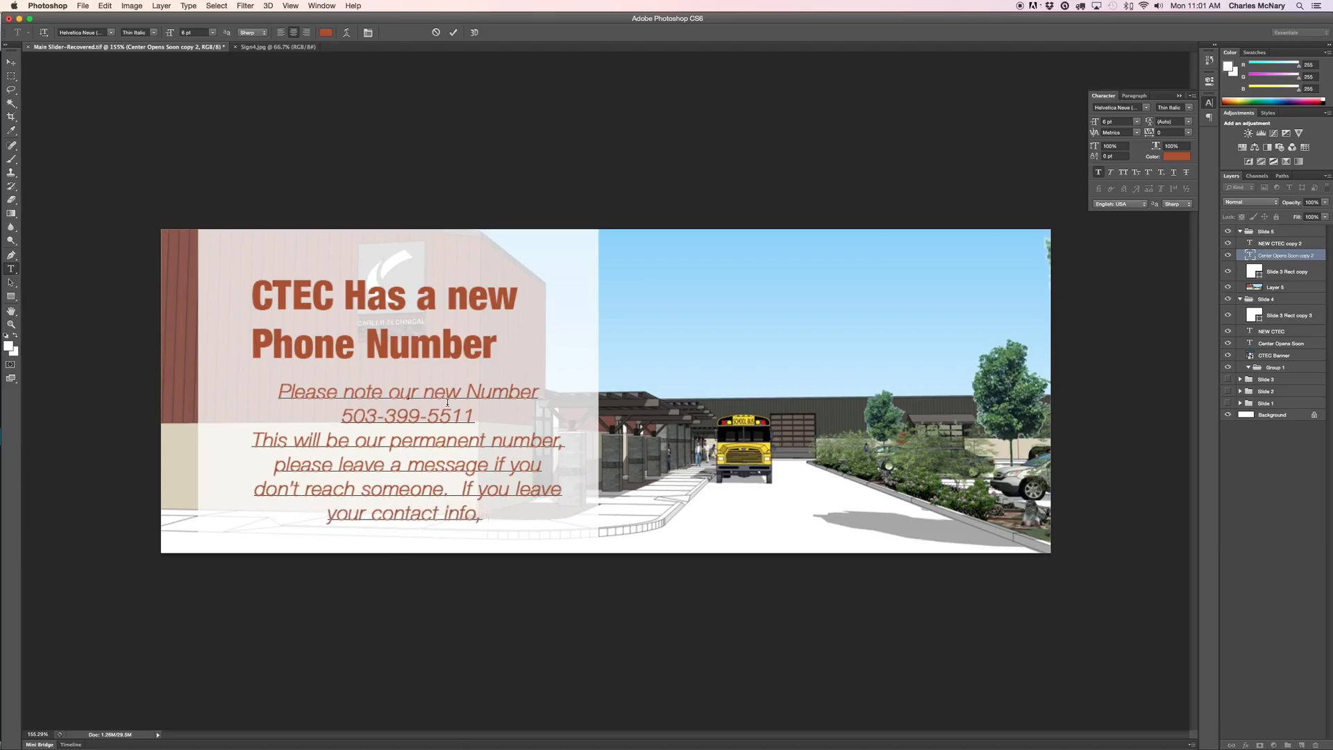
{"action": "type", "text": " we will ge"}
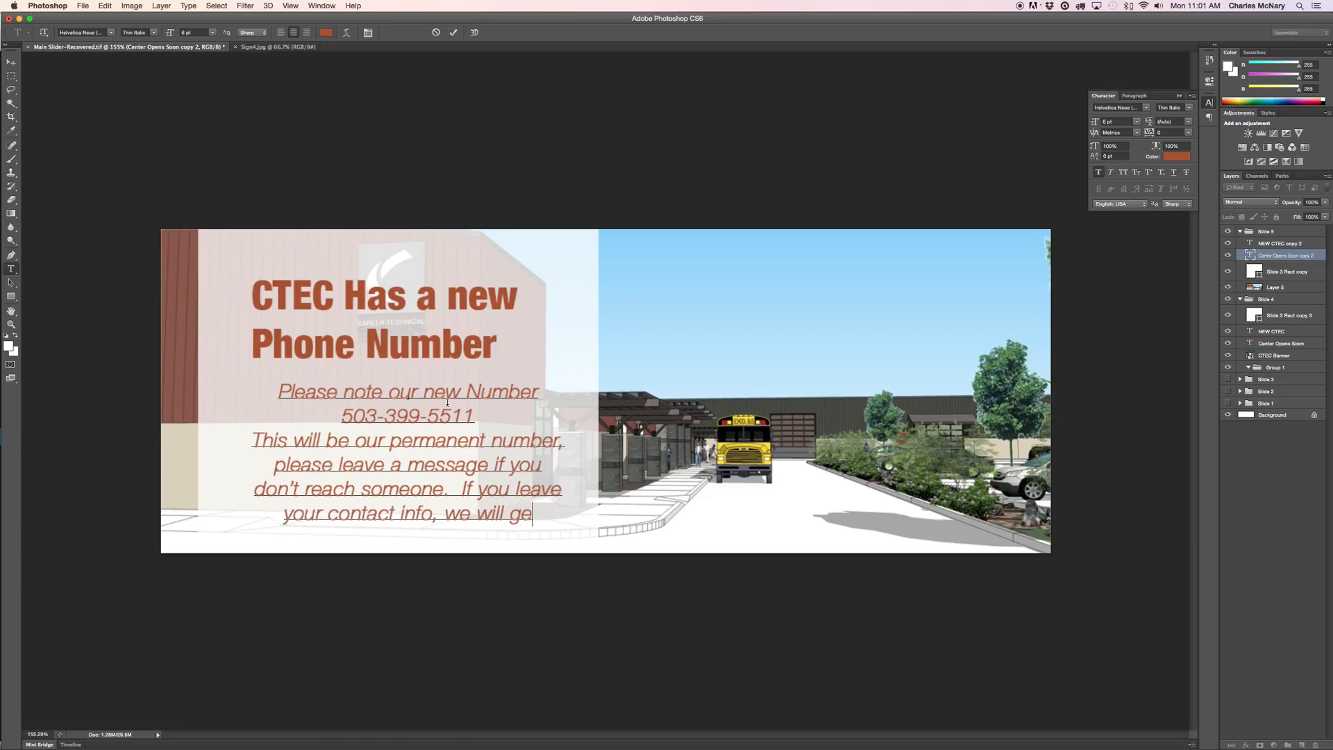
{"action": "type", "text": "t righ"}
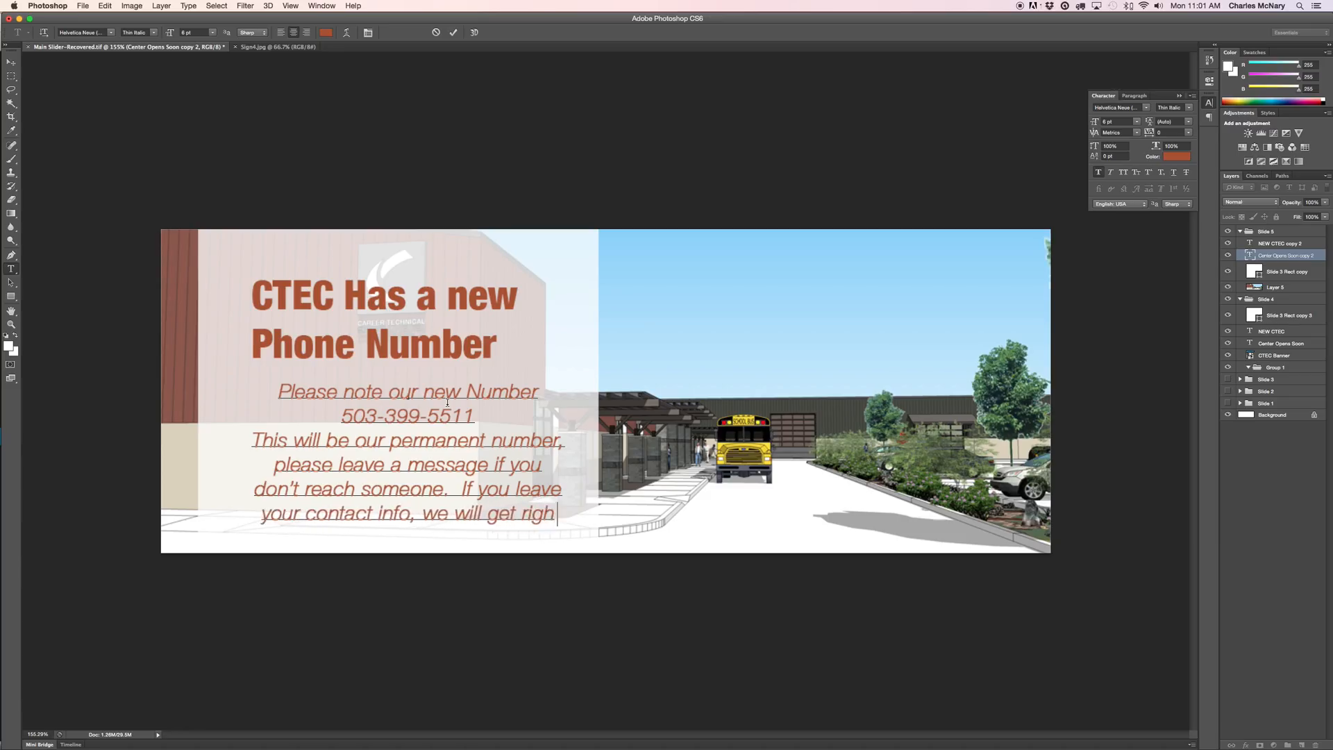
{"action": "type", "text": "t back to your"}
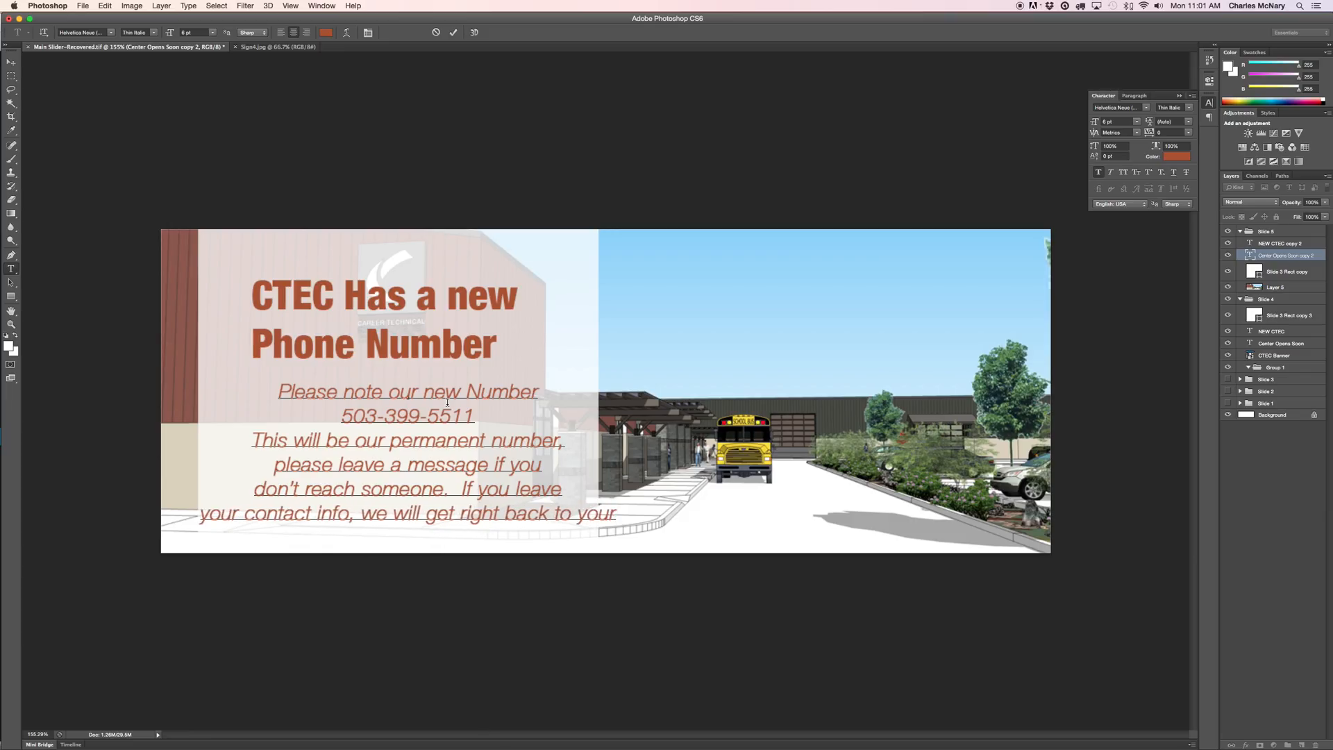
{"action": "key", "text": "BackSpace"}
{"action": "type", "text": "."}
Commit the text, then move the headline up about 40 px and the body slightly up-left.
{"action": "left_click", "coordinate": [1276, 252]}
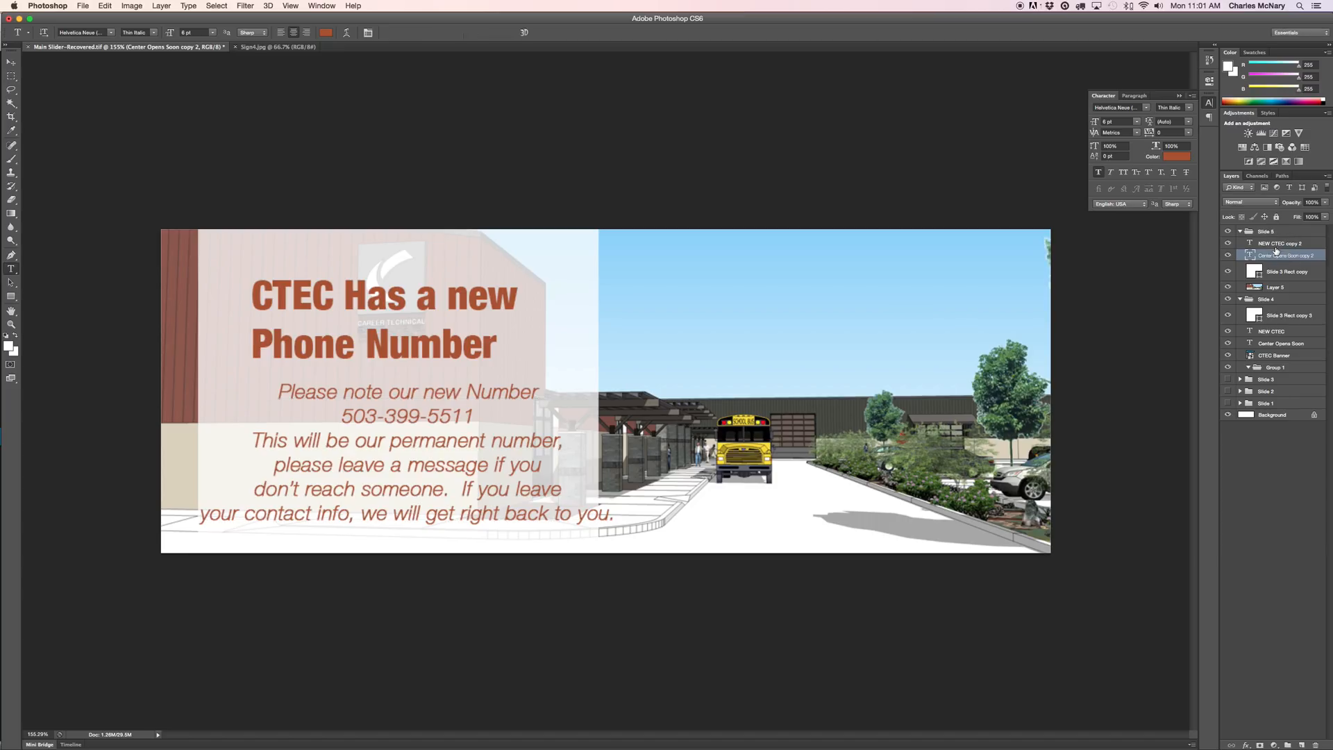
{"action": "left_click", "coordinate": [1269, 244]}
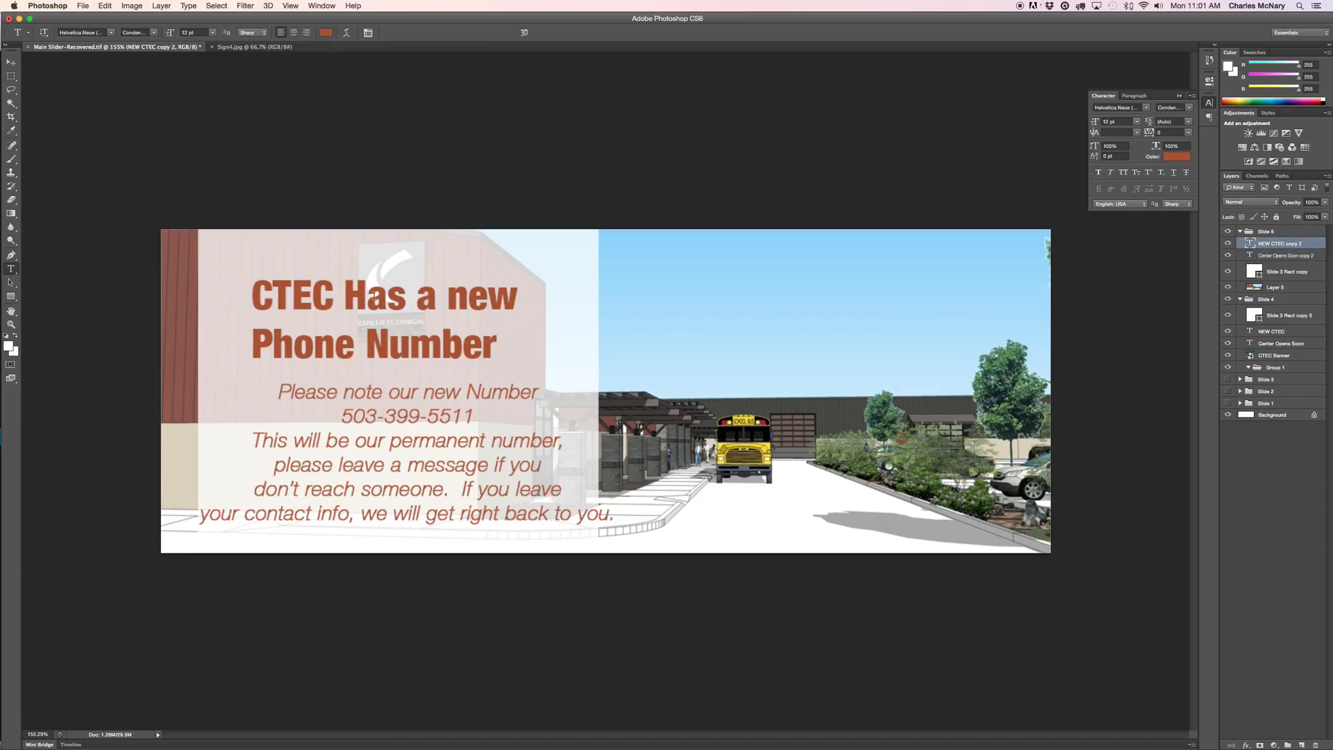
{"action": "left_click", "coordinate": [11, 61]}
{"action": "left_click_drag", "start_coordinate": [397, 318], "coordinate": [404, 290]}
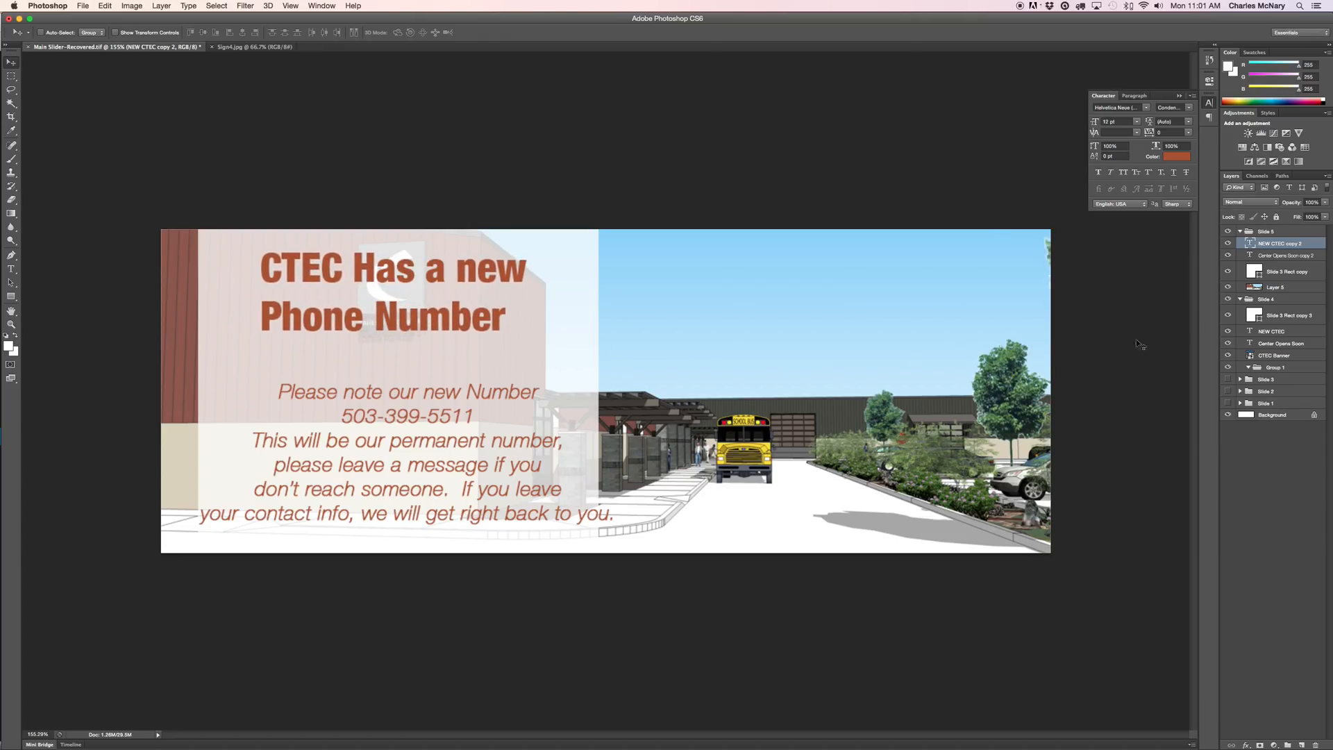
{"action": "left_click", "coordinate": [1284, 255]}
{"action": "left_click_drag", "start_coordinate": [419, 438], "coordinate": [401, 415]}
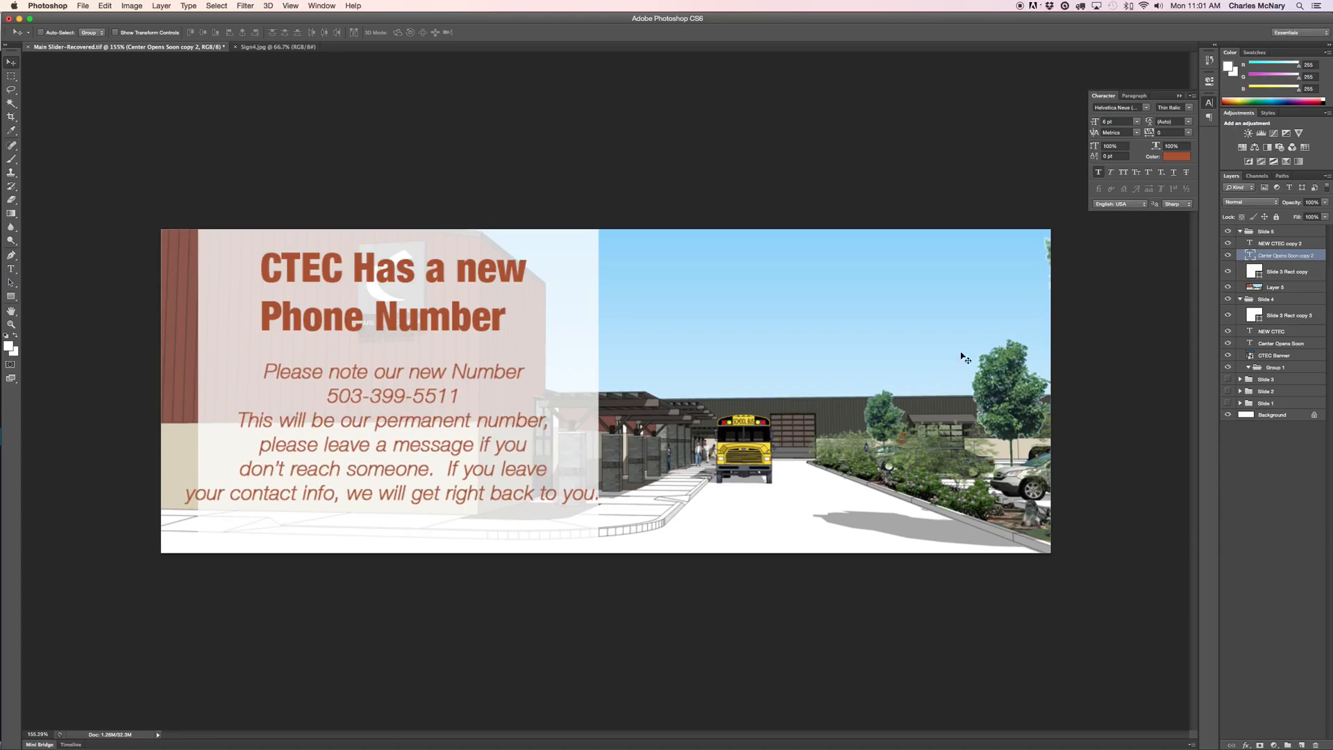
Export the banner through Save for Web as the JPEG Slider_5.jpg in Slider Images.
{"action": "left_click", "coordinate": [82, 5]}
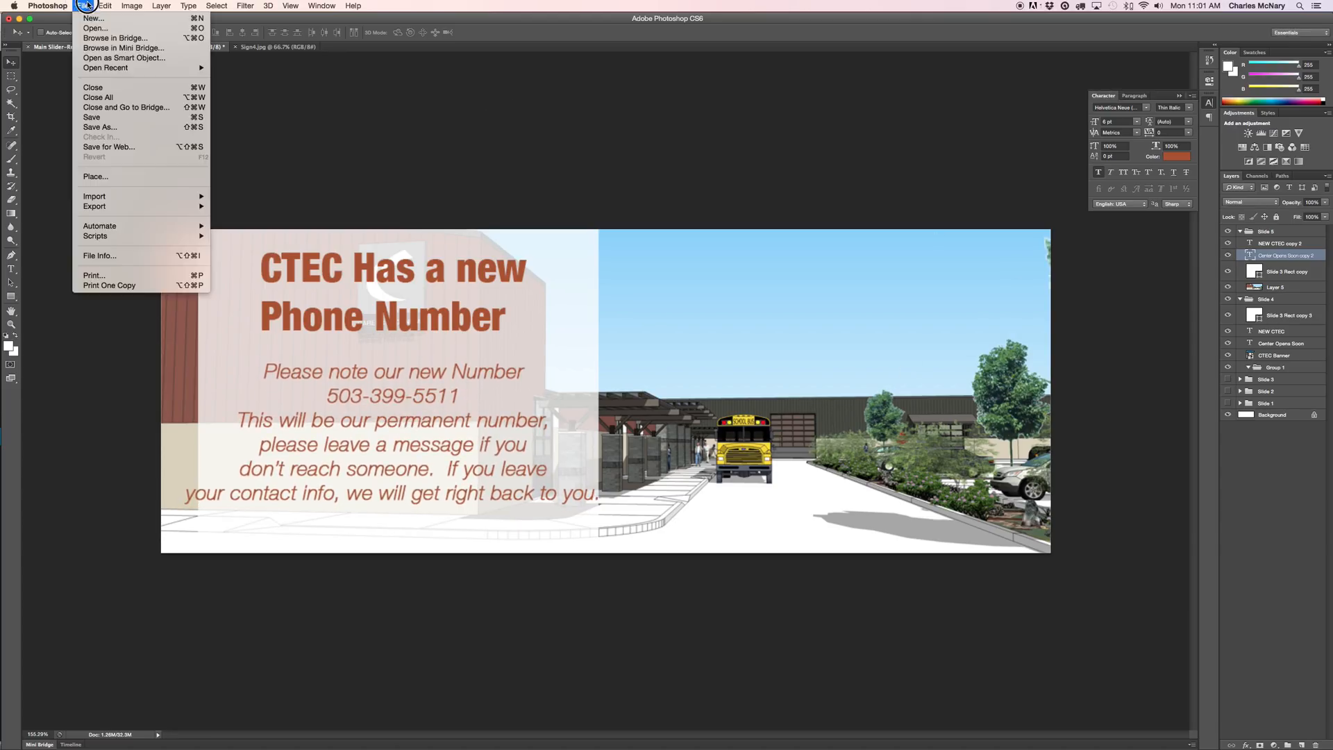
{"action": "left_click", "coordinate": [139, 150]}
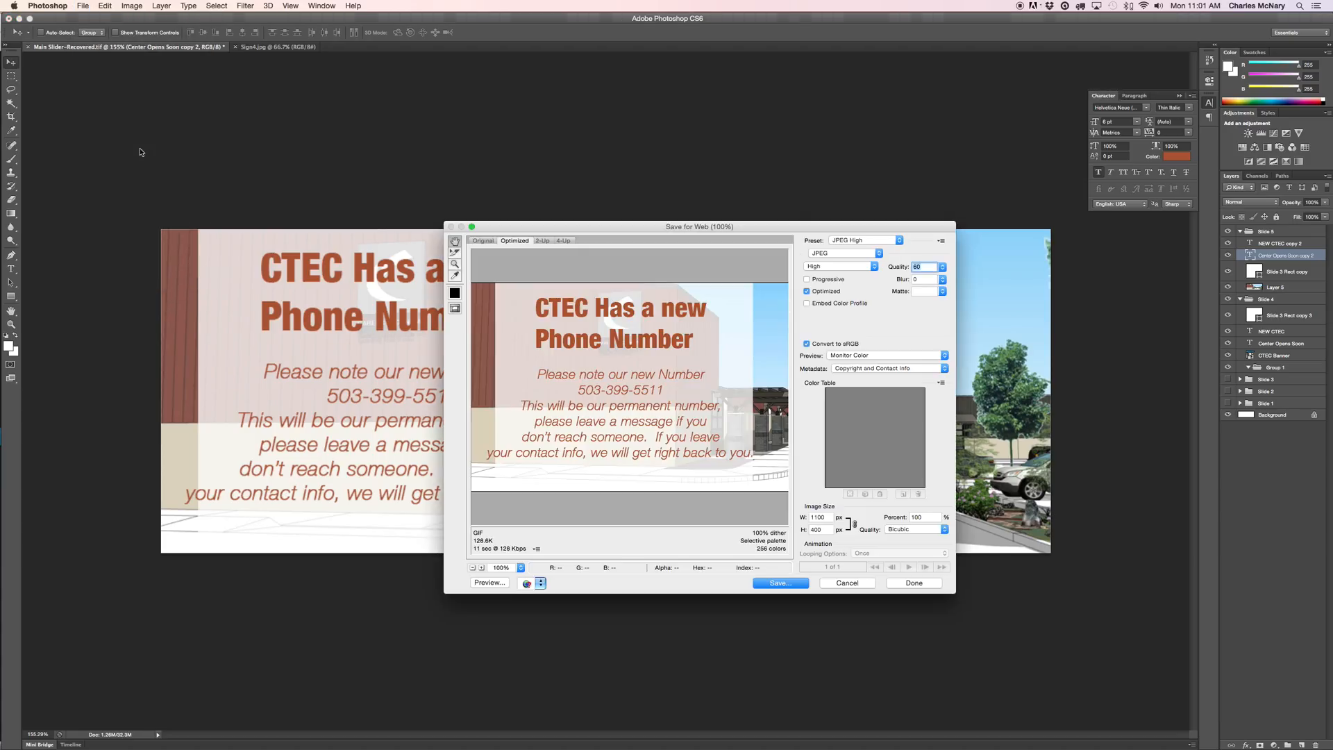
{"action": "left_click", "coordinate": [789, 587]}
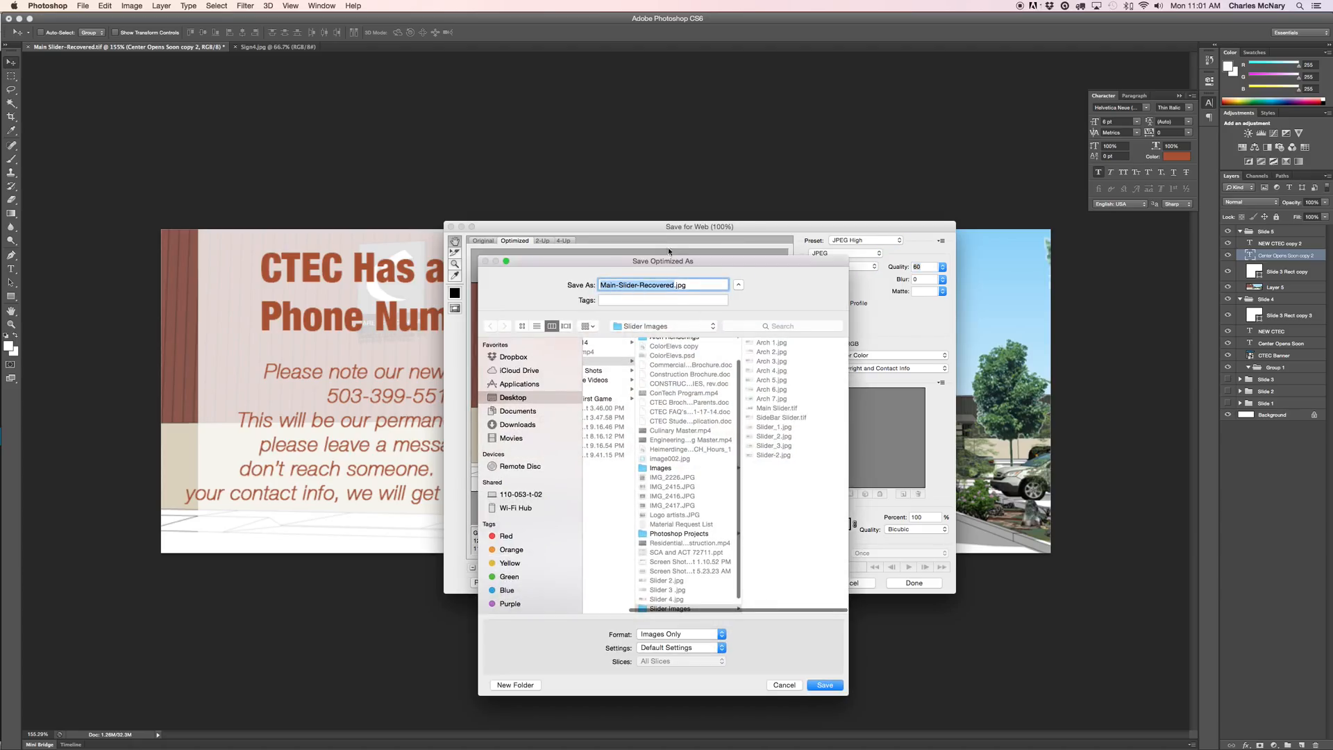
{"action": "type", "text": "Slide"}
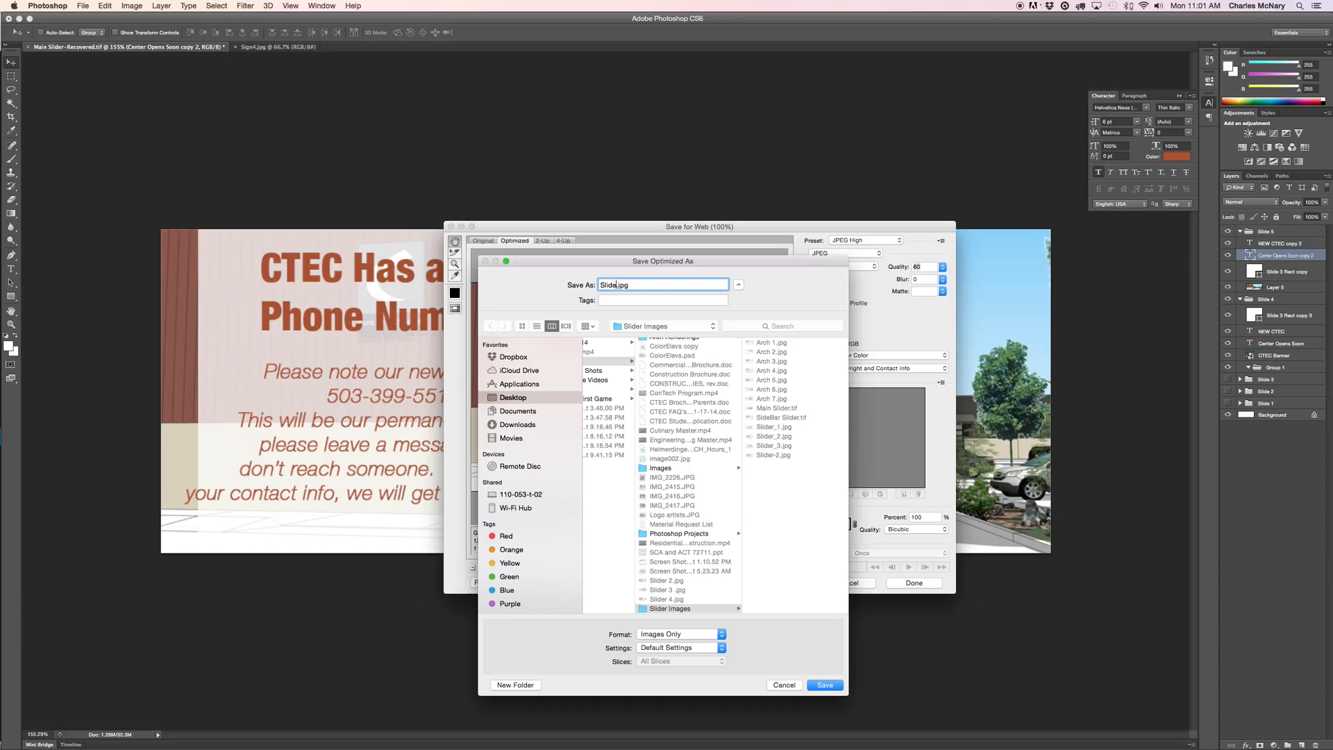
{"action": "key", "text": "BackSpace"}
{"action": "type", "text": "r_5"}
{"action": "left_click", "coordinate": [824, 685]}
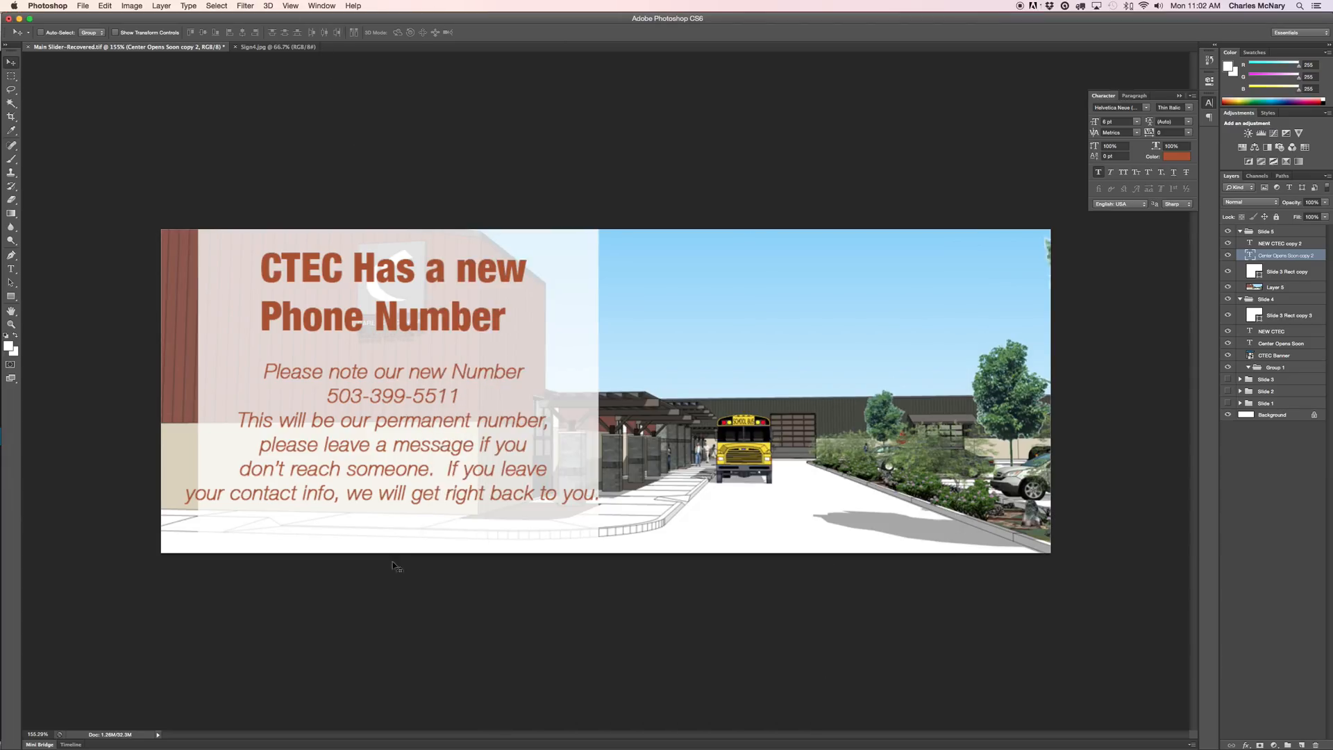
In the browser, open Slider Revolution's new-slide image picker on its Upload Files tab.
{"action": "mouse_move", "coordinate": [394, 744]}
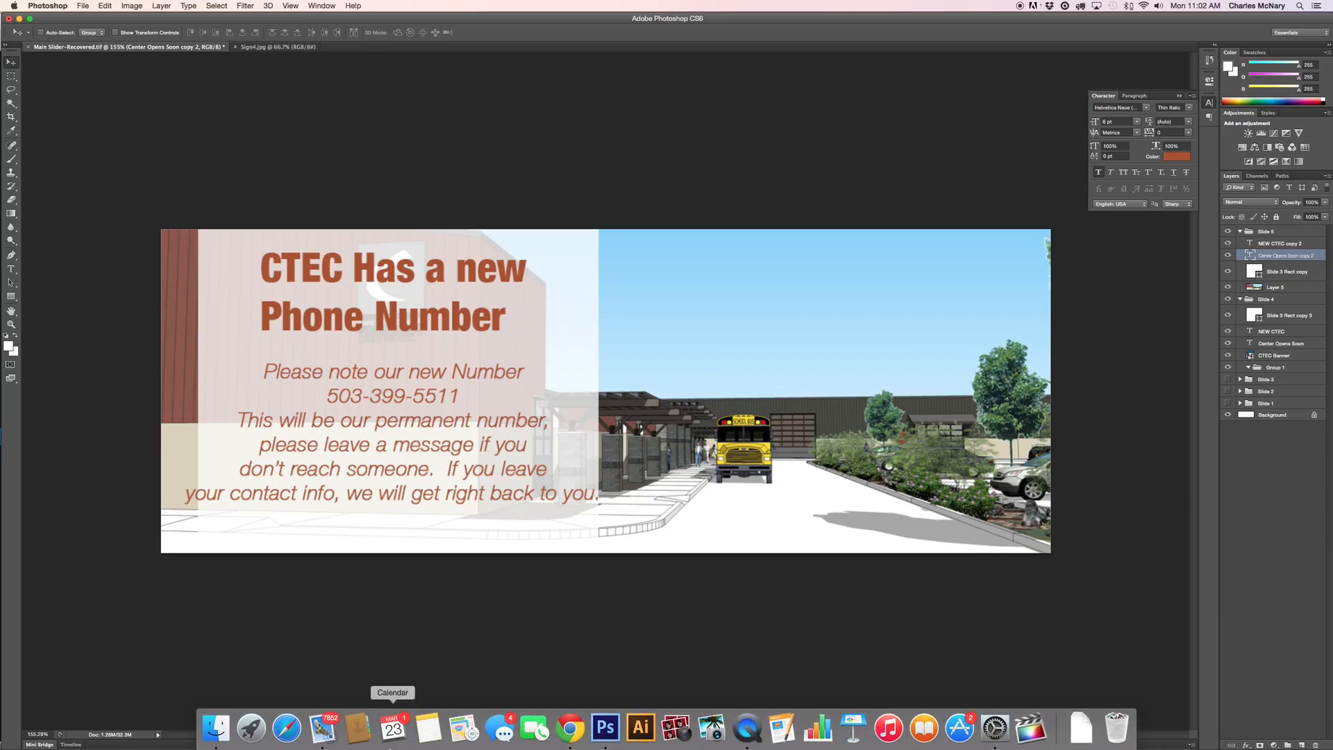
{"action": "left_click", "coordinate": [567, 729]}
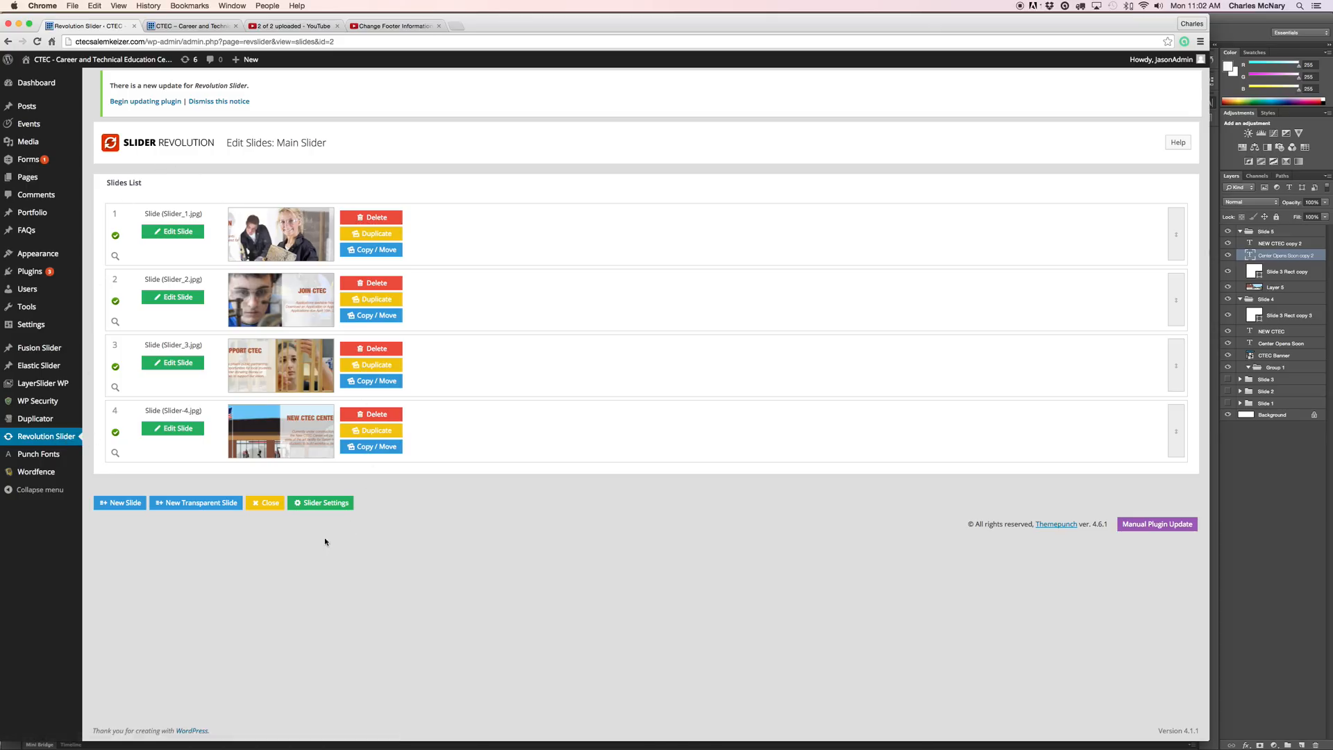
{"action": "left_click", "coordinate": [121, 505]}
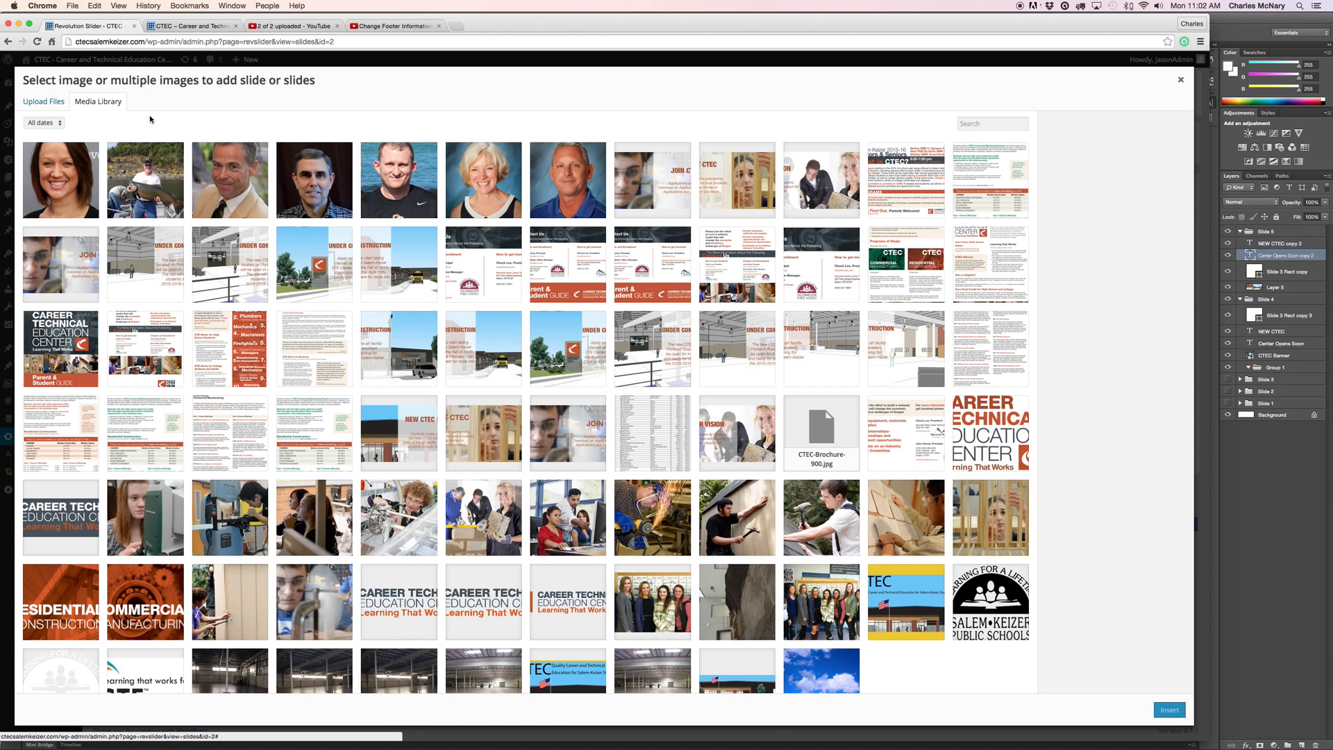
{"action": "left_click", "coordinate": [46, 103]}
In the file chooser, search for slider_5 in CTEC Screen Shots and then the whole computer.
{"action": "left_click", "coordinate": [602, 338]}
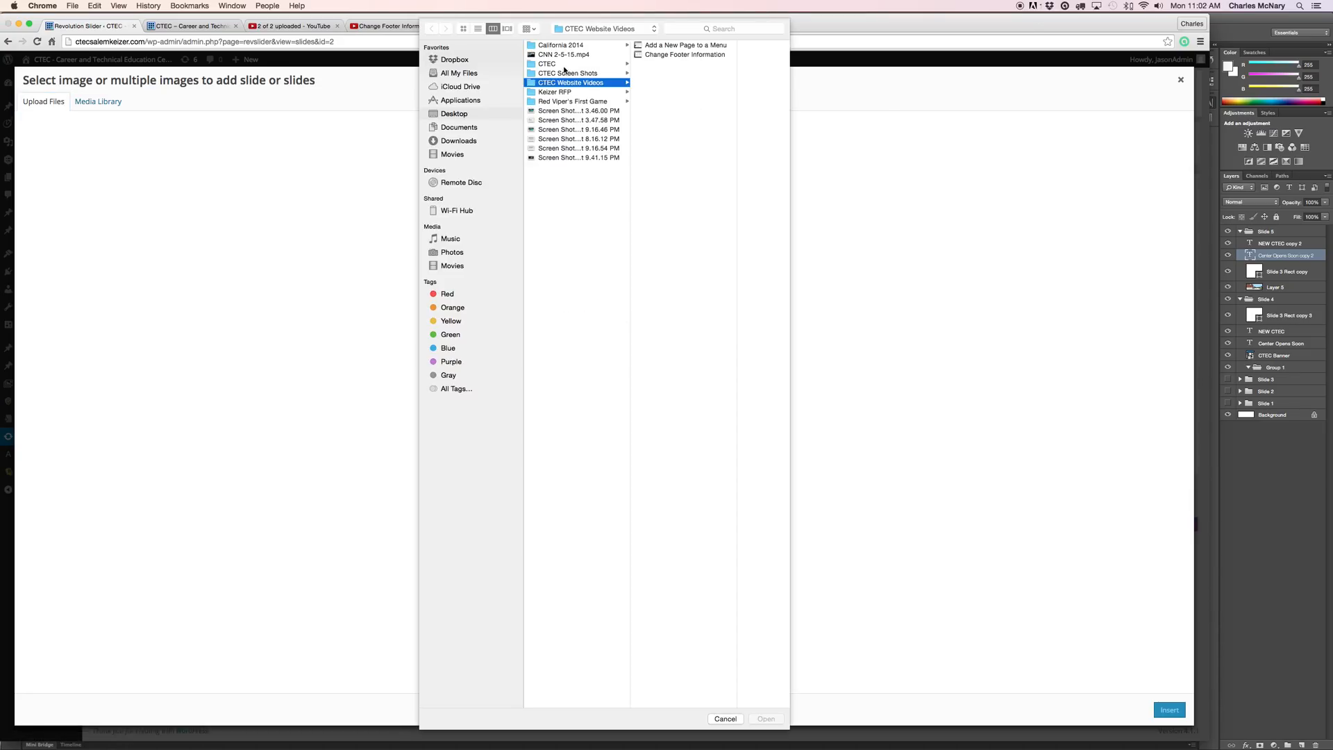
{"action": "left_click", "coordinate": [552, 73]}
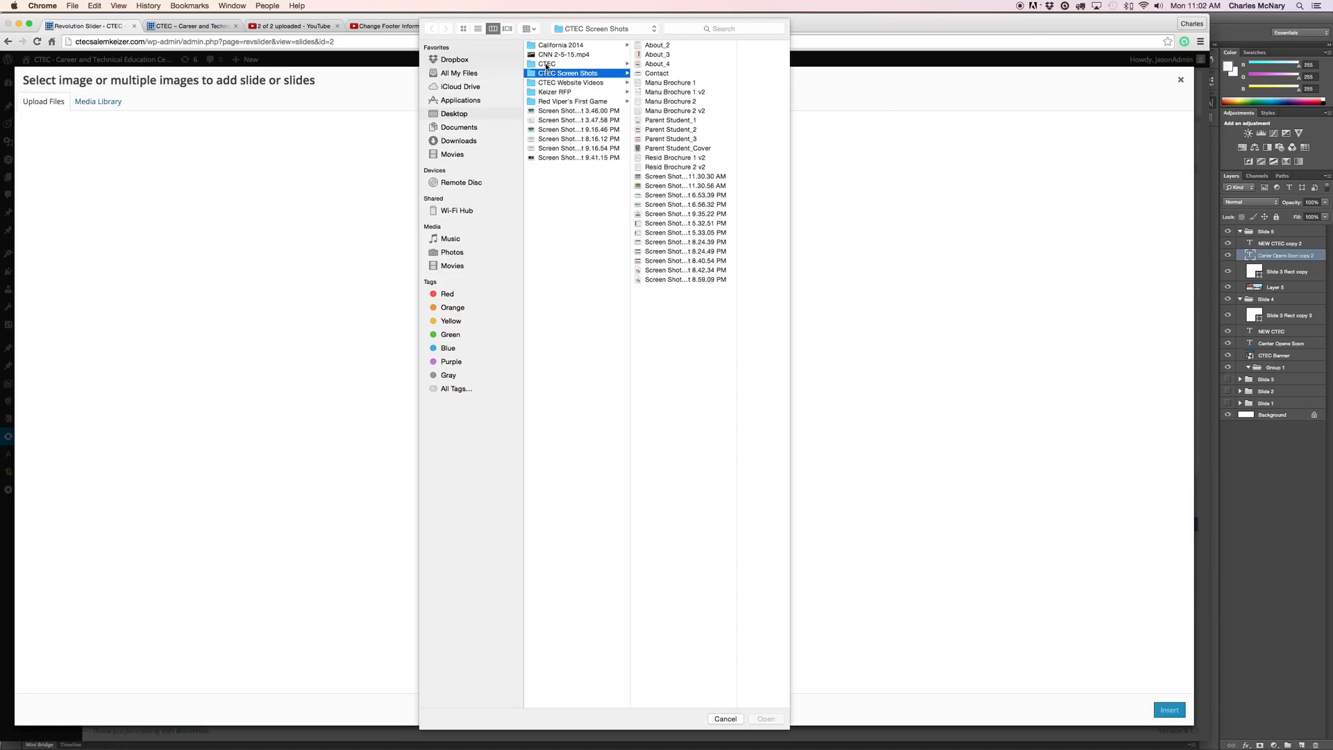
{"action": "left_click", "coordinate": [737, 31]}
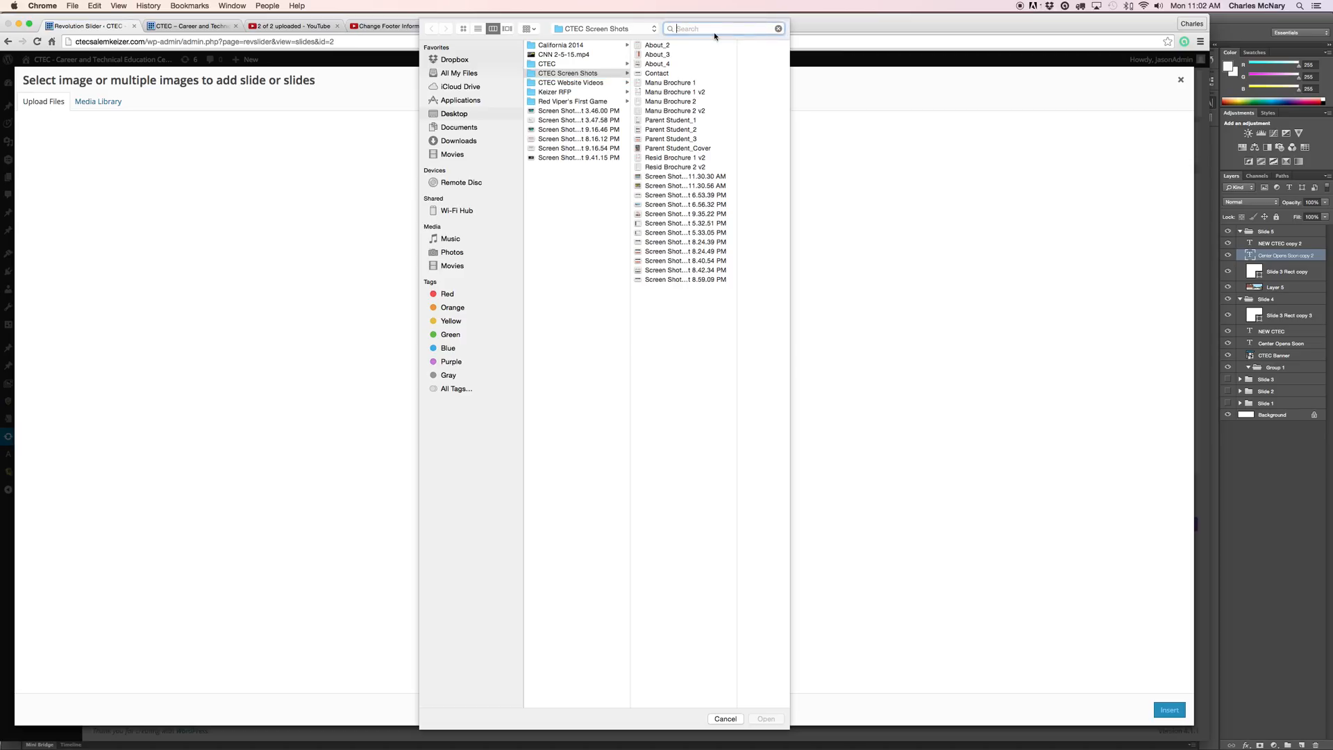
{"action": "type", "text": "slider_5"}
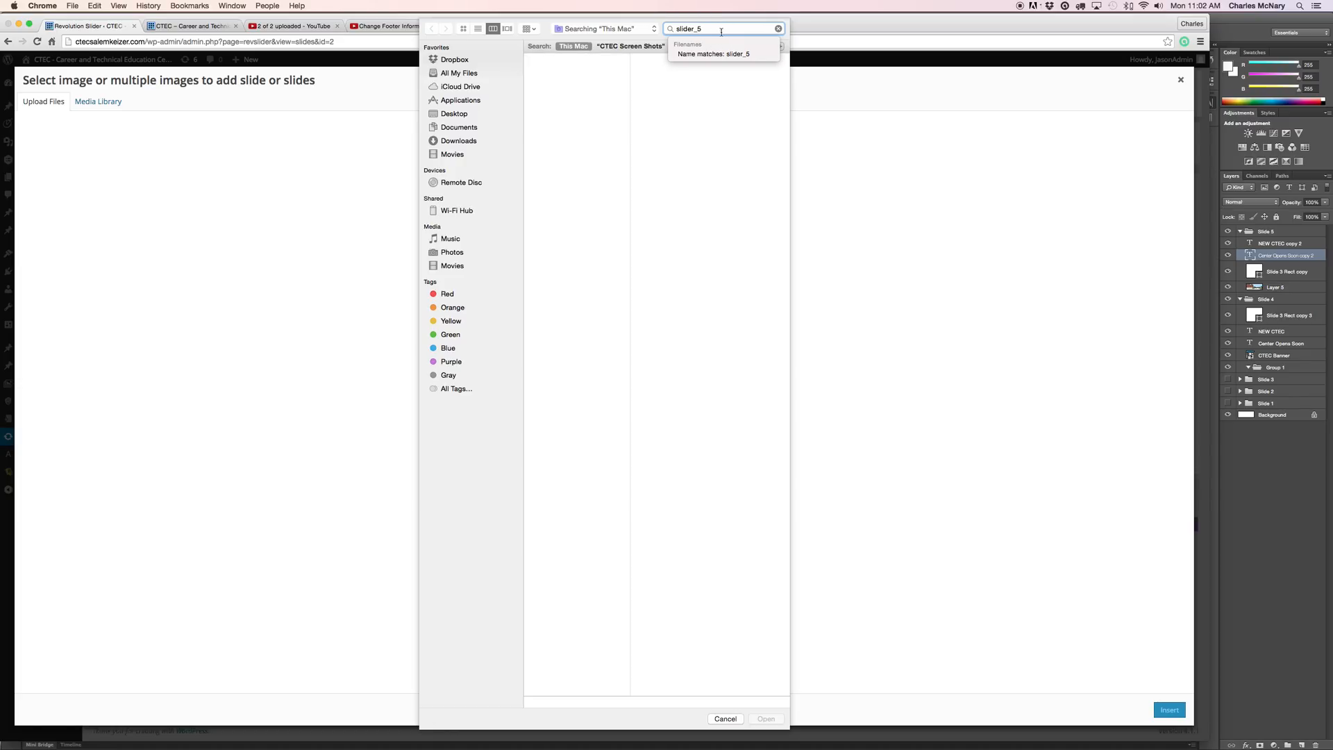
{"action": "key", "text": "Return"}
{"action": "left_click", "coordinate": [631, 46]}
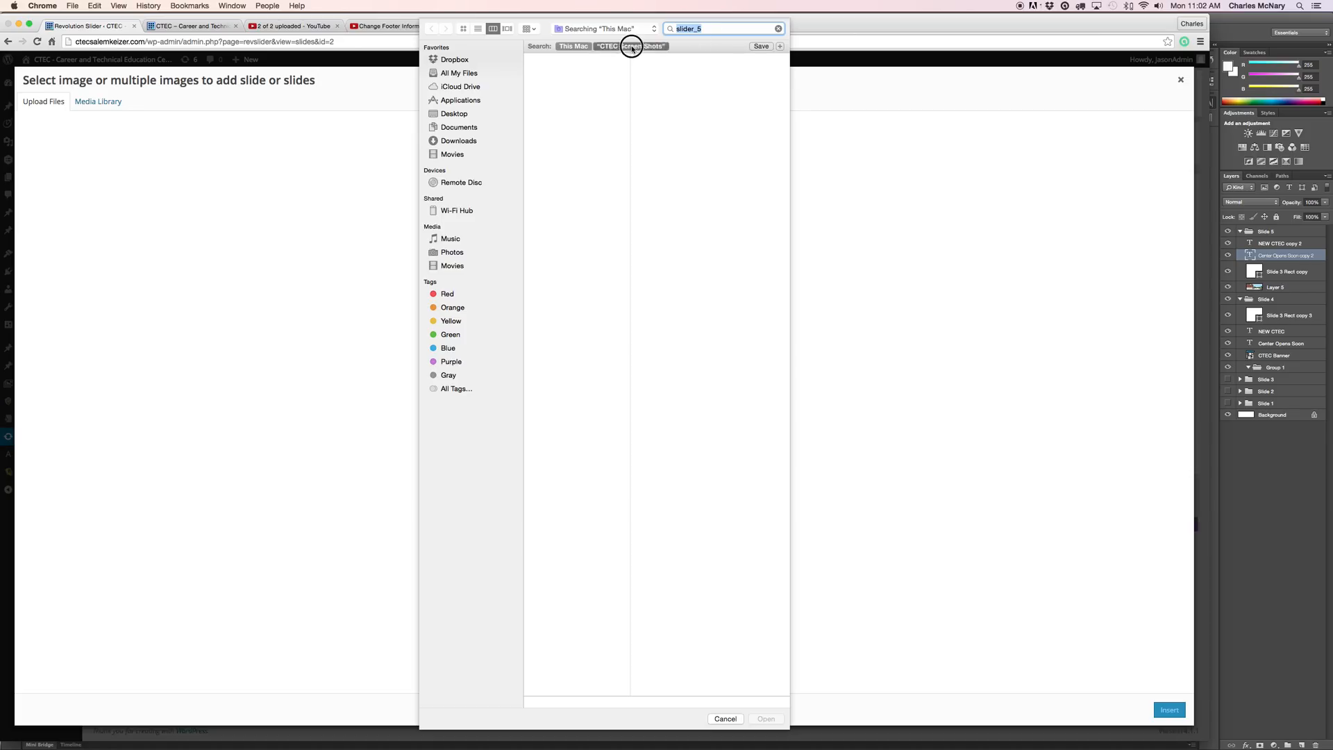
{"action": "left_click", "coordinate": [574, 47]}
{"action": "left_click", "coordinate": [457, 114]}
Browse to CTEC > Images > Slider Images and upload Slider_5.jpg.
{"action": "left_click", "coordinate": [576, 73]}
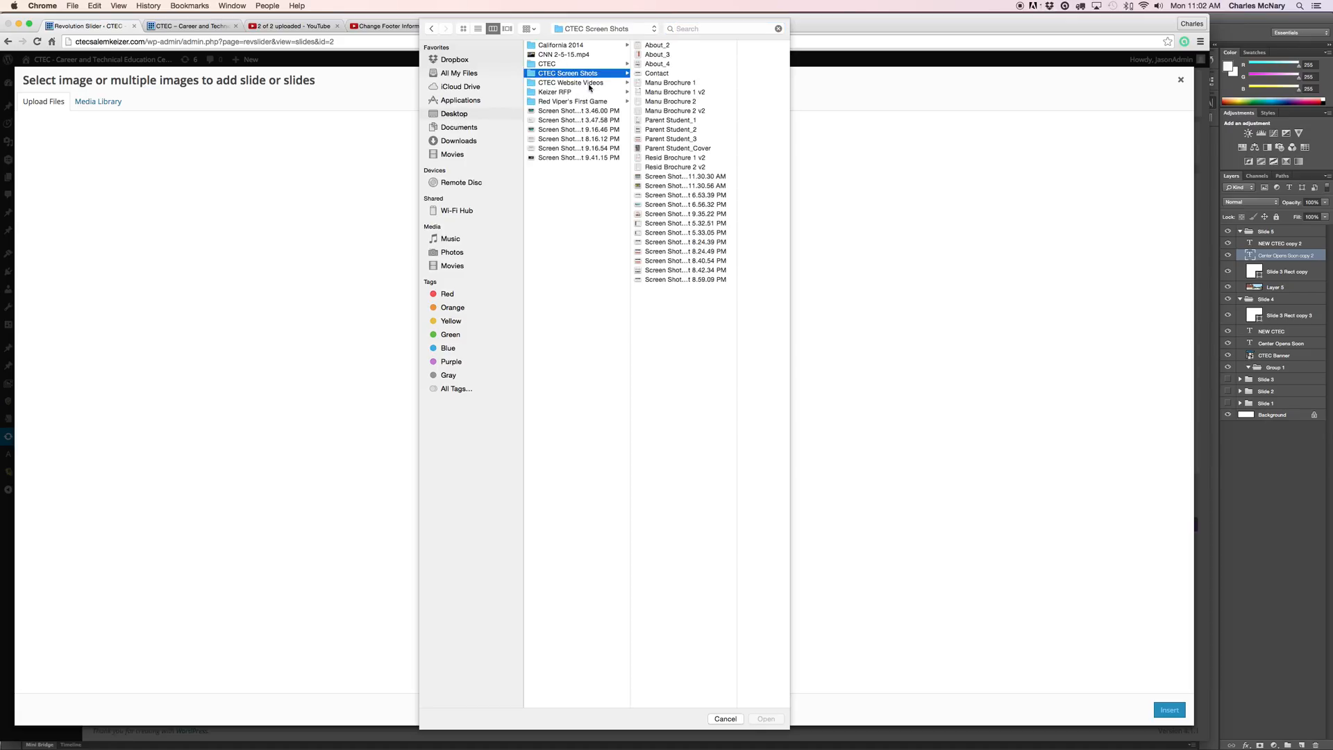
{"action": "left_click", "coordinate": [582, 83]}
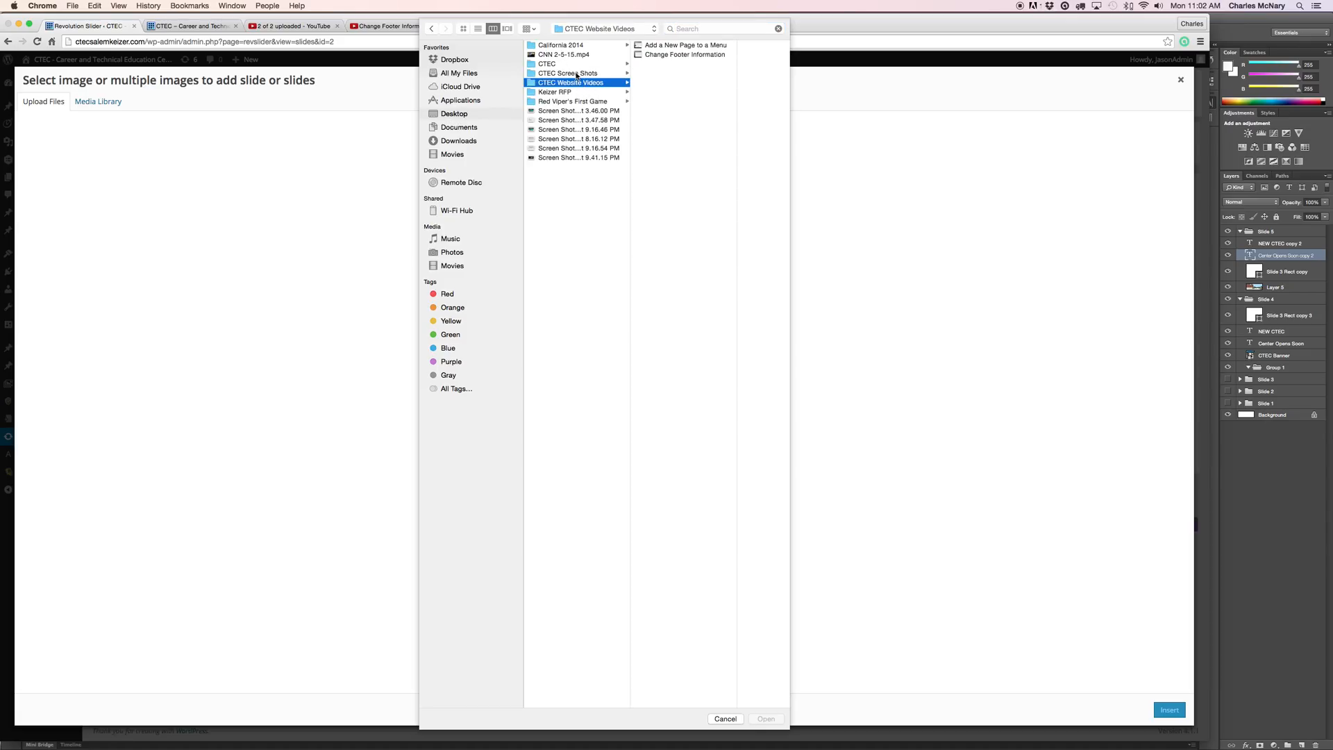
{"action": "left_click", "coordinate": [576, 73]}
{"action": "left_click", "coordinate": [555, 64]}
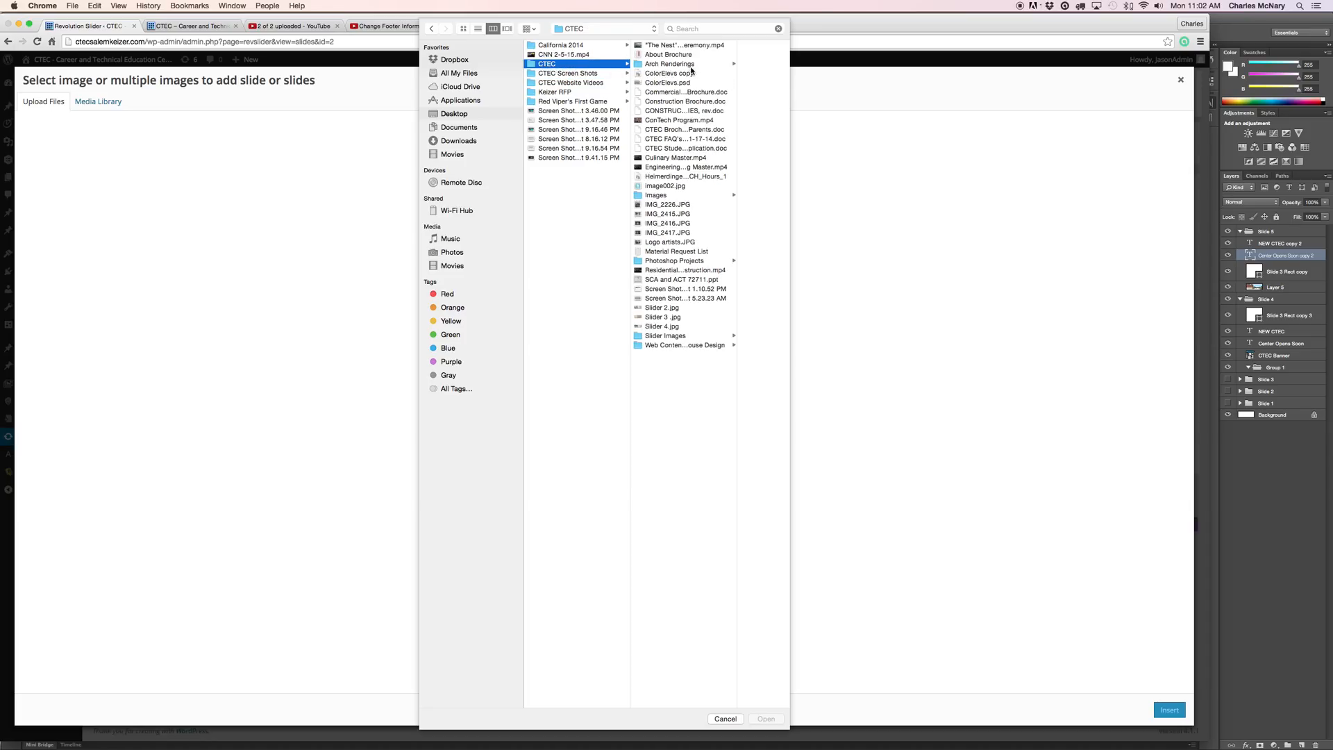
{"action": "left_click", "coordinate": [646, 198]}
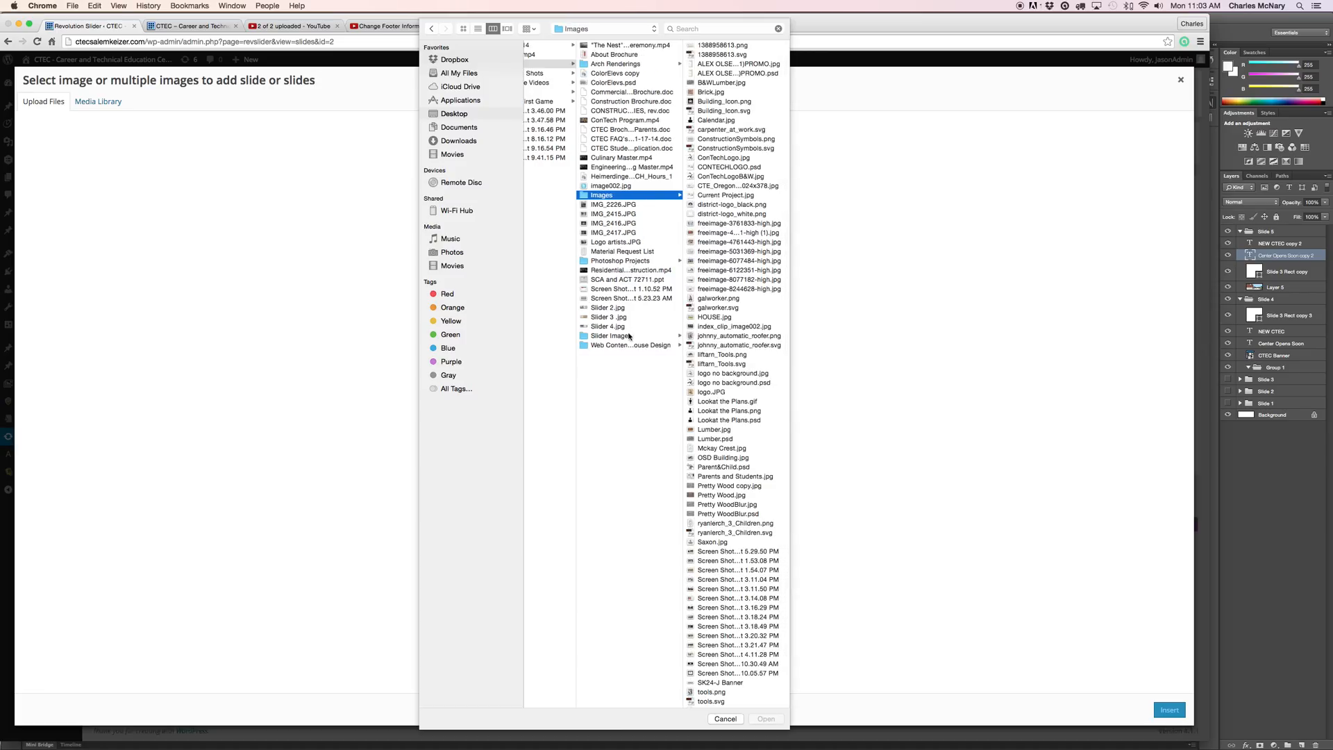
{"action": "left_click", "coordinate": [629, 337]}
{"action": "left_click", "coordinate": [726, 157]}
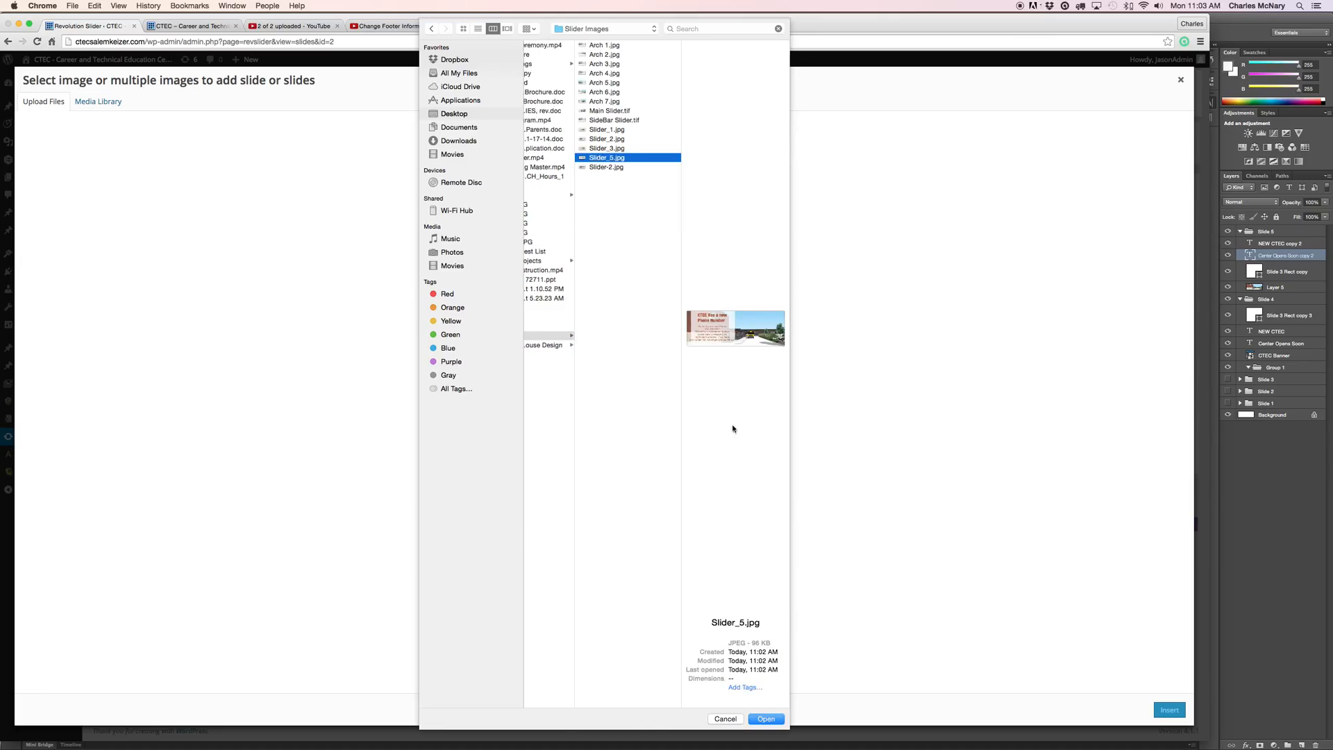
{"action": "left_click", "coordinate": [767, 718]}
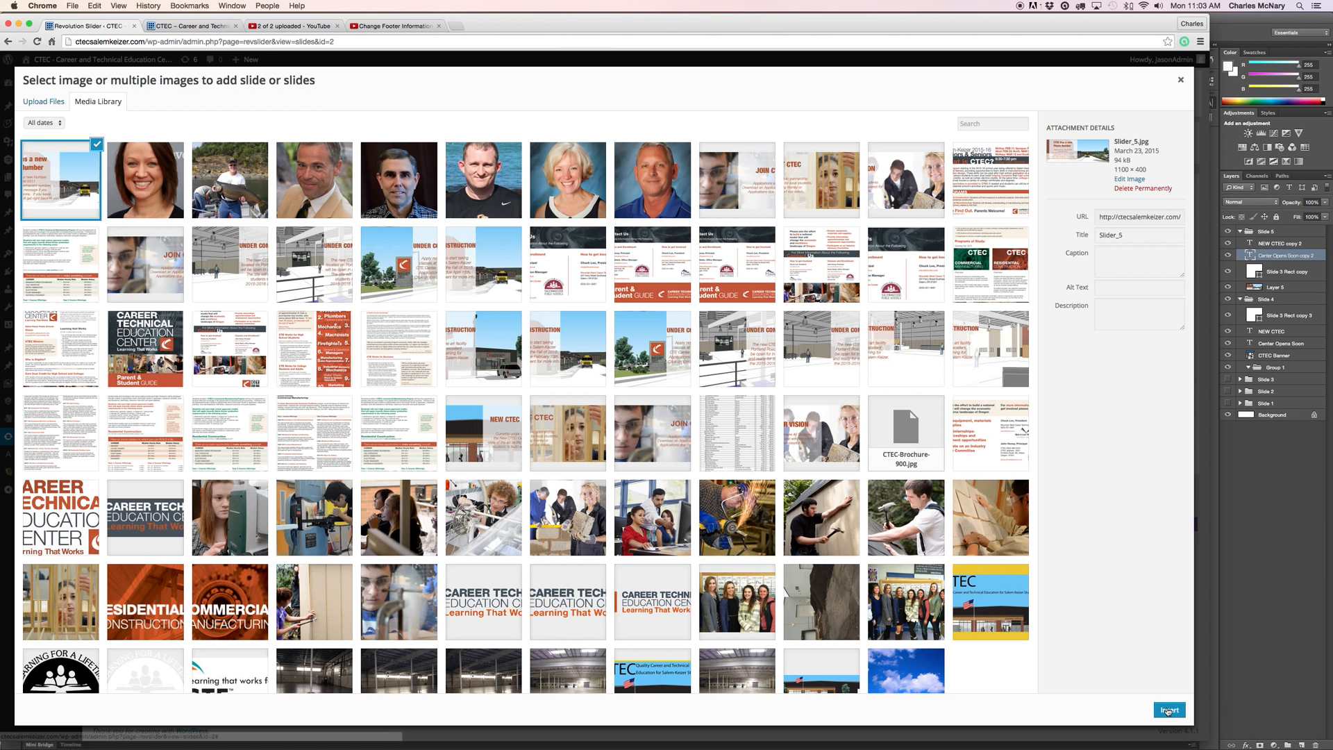
Insert the chosen Slider_5.jpg image as a new slide in the Main Slider.
{"action": "left_click", "coordinate": [1169, 710]}
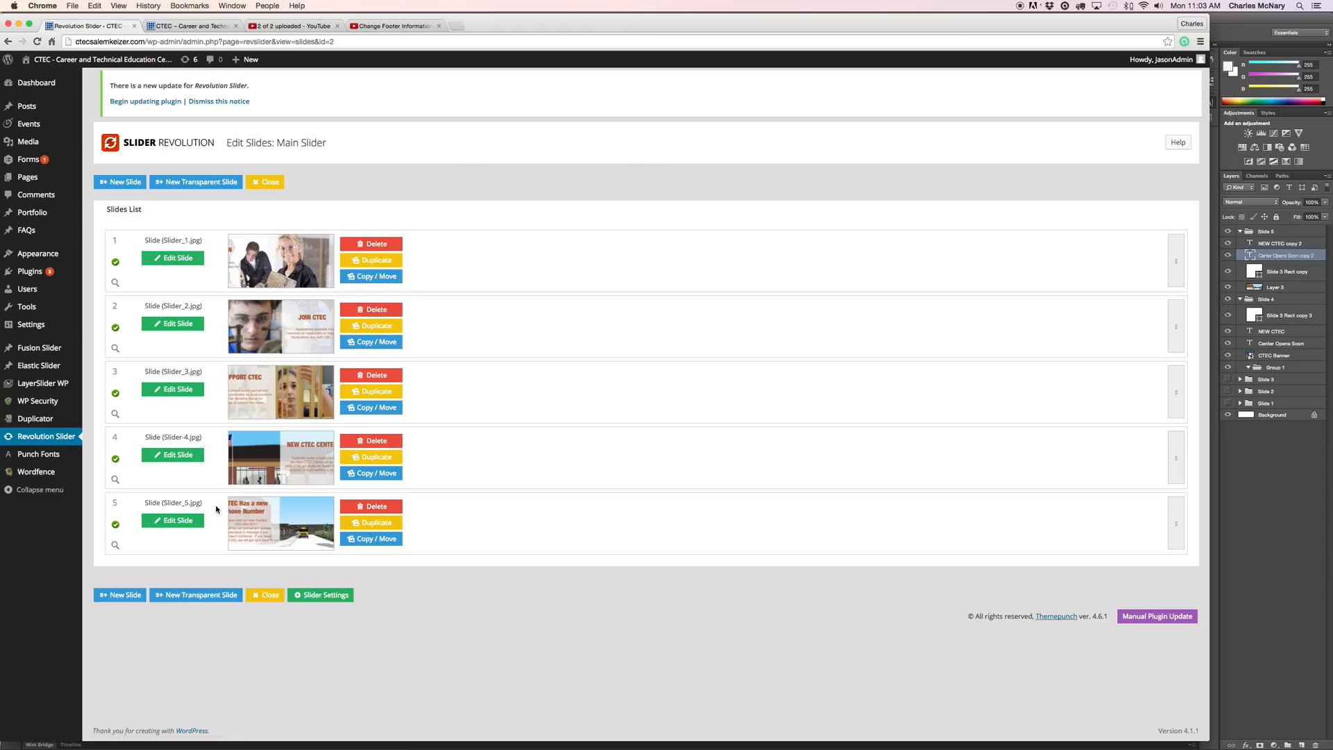
{"action": "left_click_drag", "start_coordinate": [219, 503], "coordinate": [385, 556]}
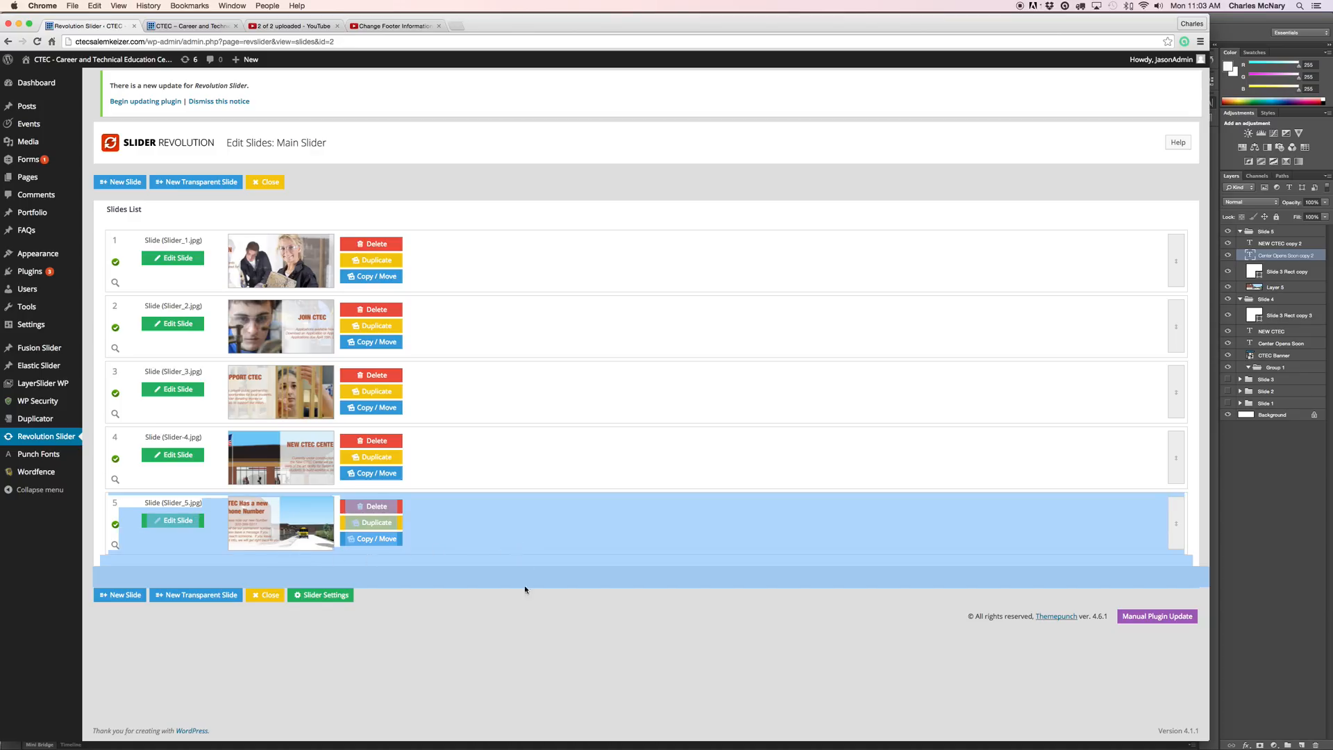
{"action": "left_click_drag", "start_coordinate": [524, 579], "coordinate": [524, 581]}
{"action": "left_click", "coordinate": [524, 583]}
Open slide 5's Copy / Move options, view the target sliders, and close without changes.
{"action": "left_click", "coordinate": [373, 540]}
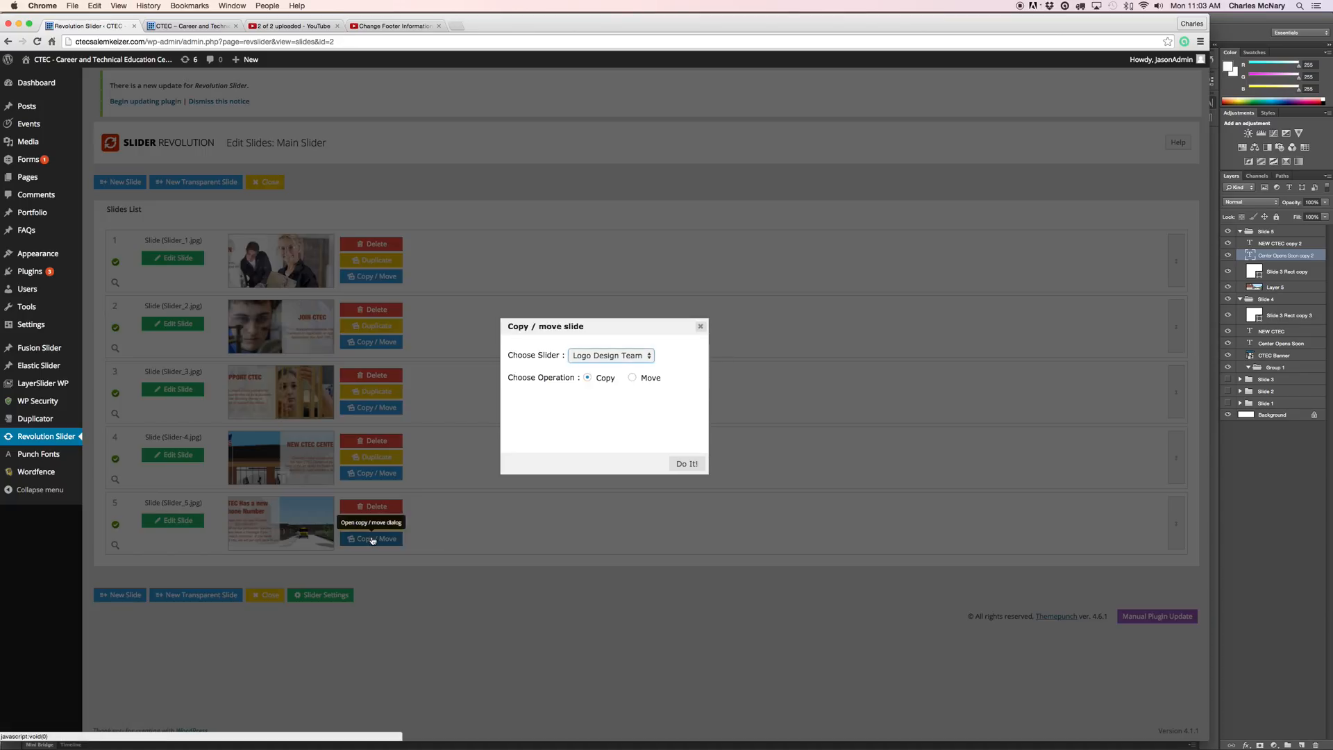
{"action": "left_click", "coordinate": [650, 357]}
{"action": "left_click", "coordinate": [666, 359]}
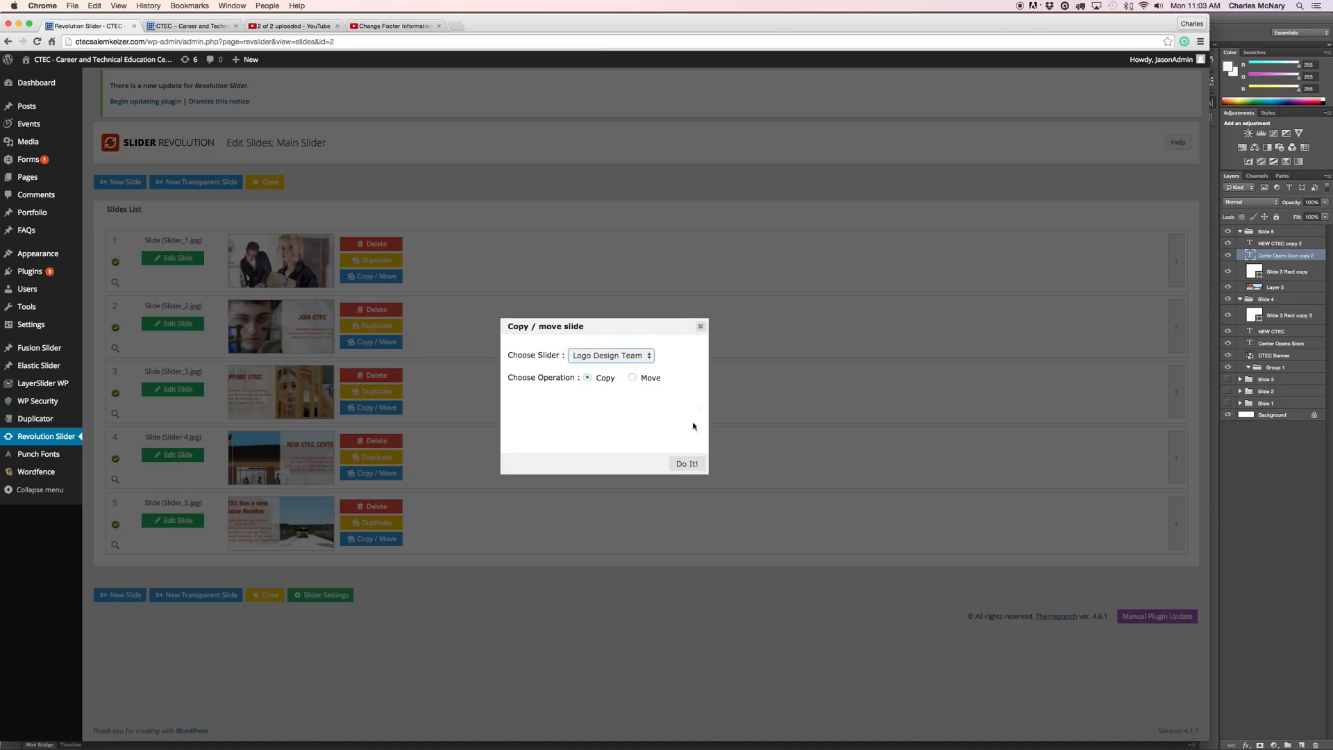
{"action": "left_click", "coordinate": [700, 326]}
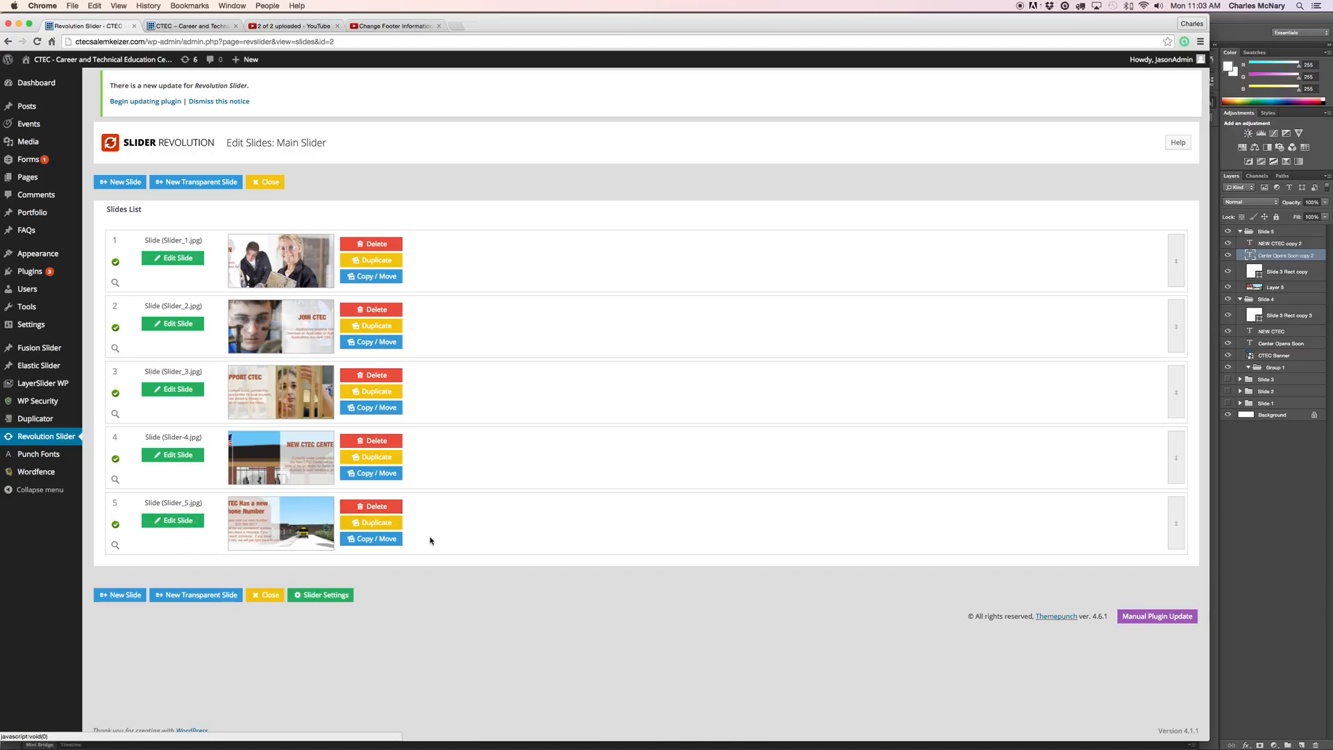
Open slide 1's editor and drag the Slider_5.jpg slide tab to the front of the order.
{"action": "left_click", "coordinate": [166, 240]}
{"action": "key", "text": "Return"}
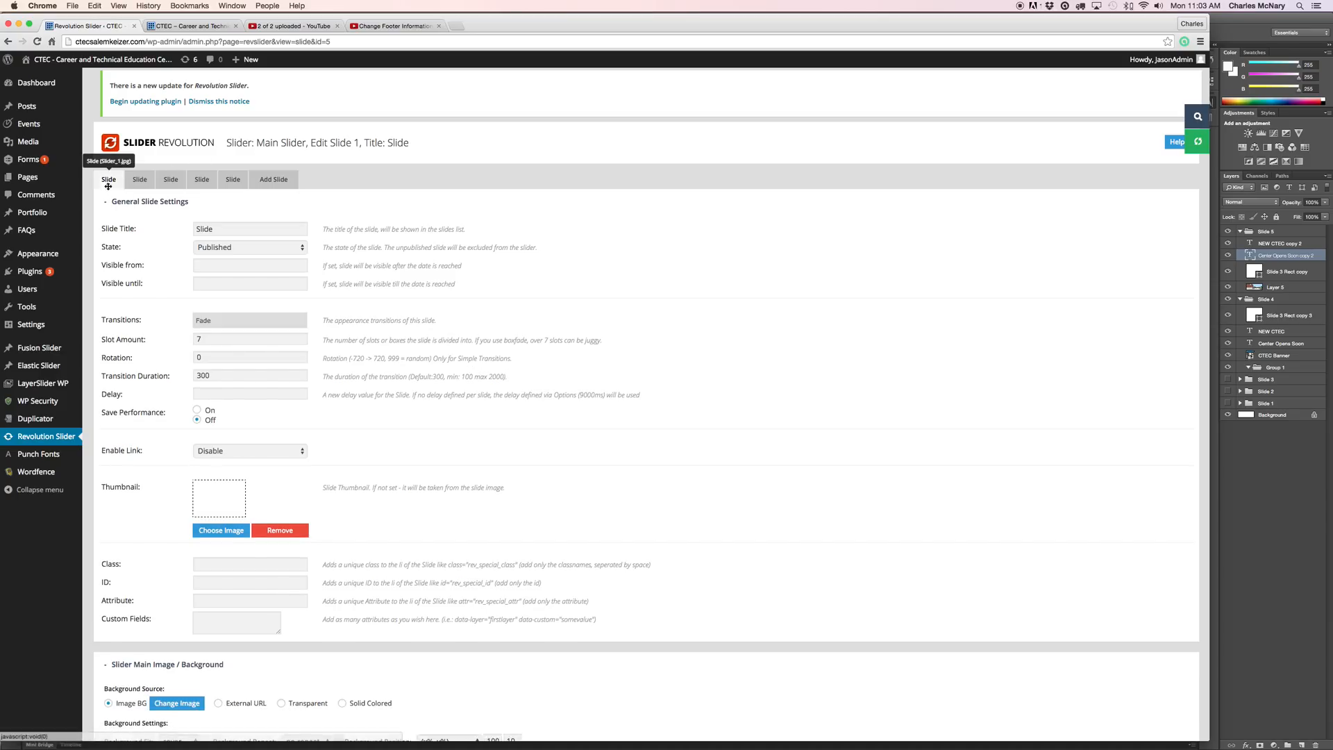
{"action": "left_click_drag", "start_coordinate": [308, 179], "coordinate": [99, 177]}
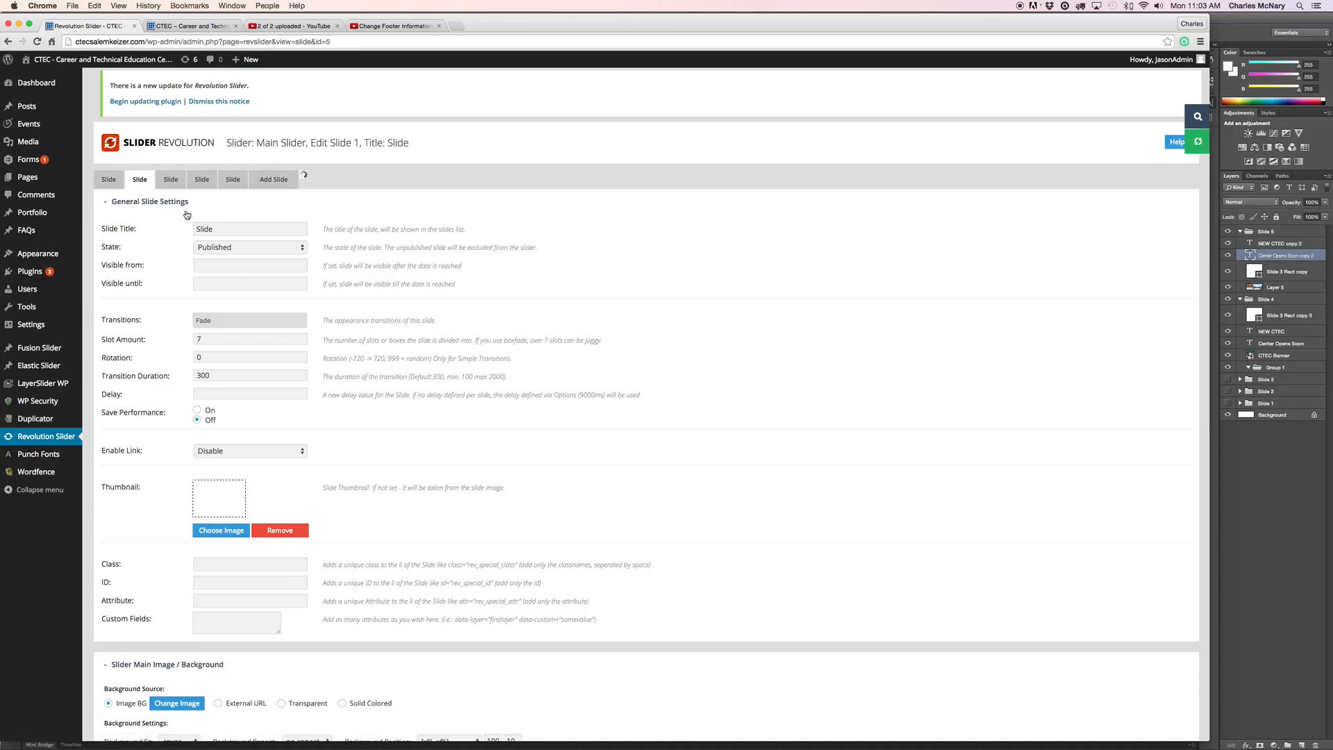
{"action": "scroll", "coordinate": [420, 258], "scroll_direction": "down", "scroll_amount": 5}
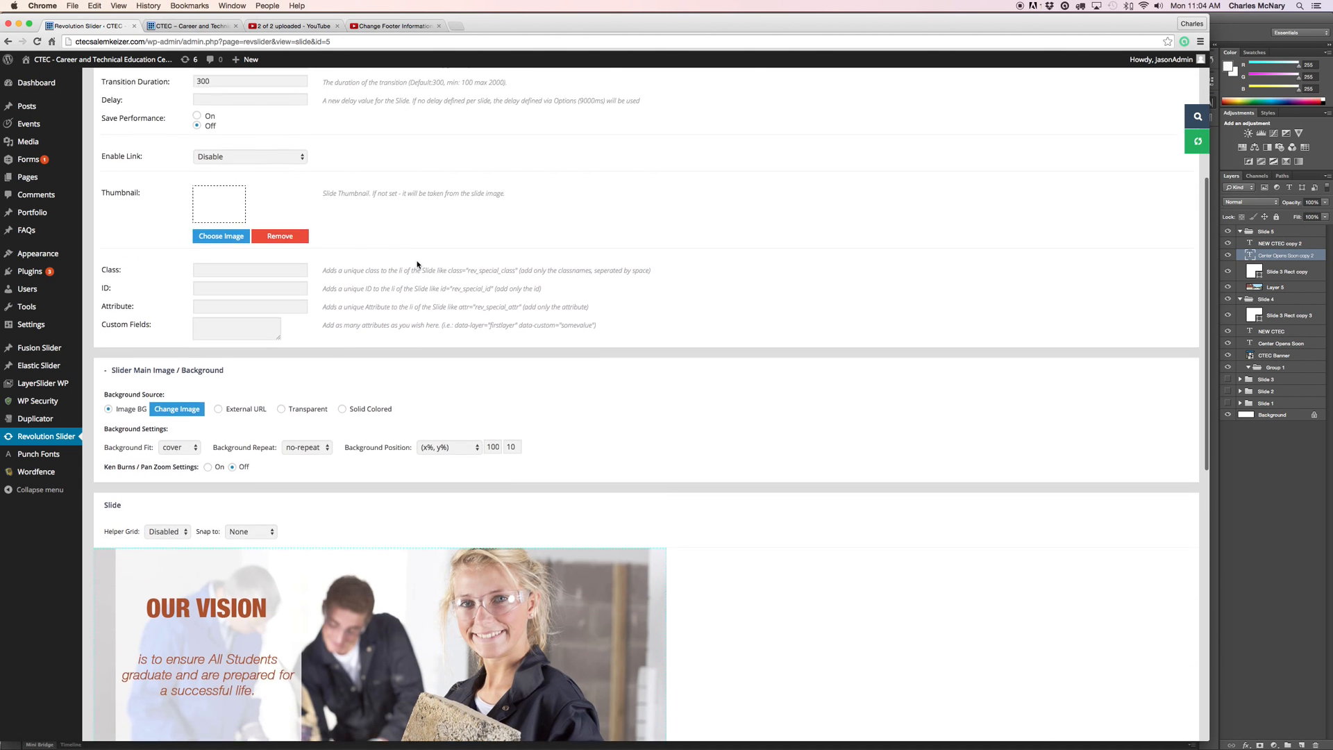
{"action": "scroll", "coordinate": [420, 258], "scroll_direction": "up", "scroll_amount": 5}
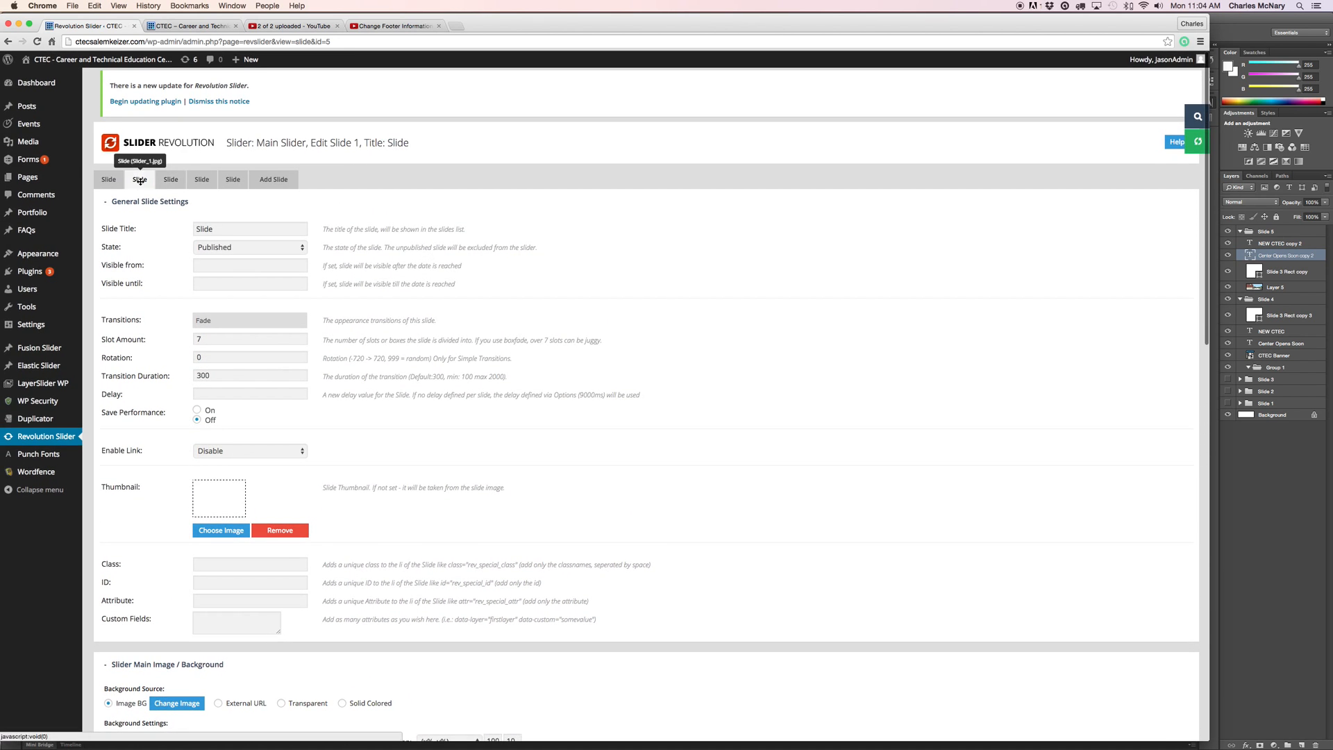
{"action": "left_click", "coordinate": [107, 177]}
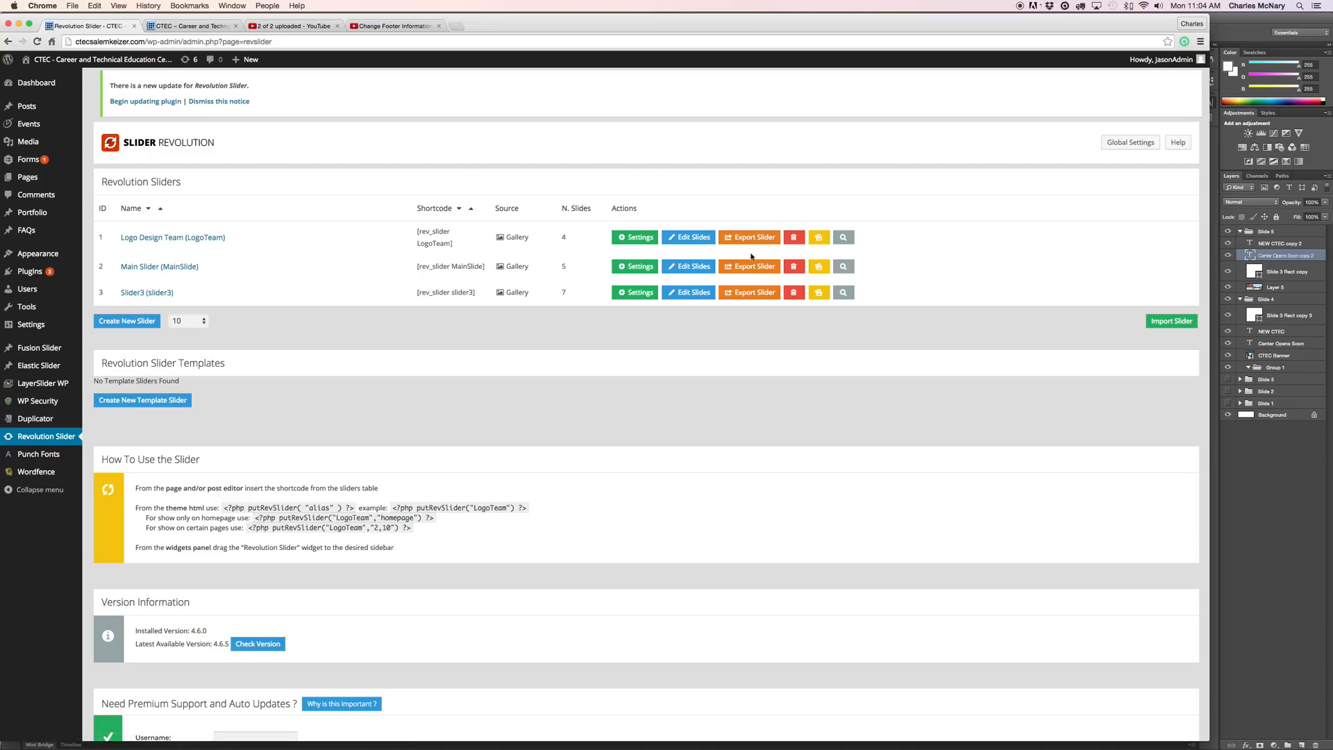
Open the Main Slider's slide list and edit slide 1, Slider_5.jpg.
{"action": "left_click", "coordinate": [692, 268]}
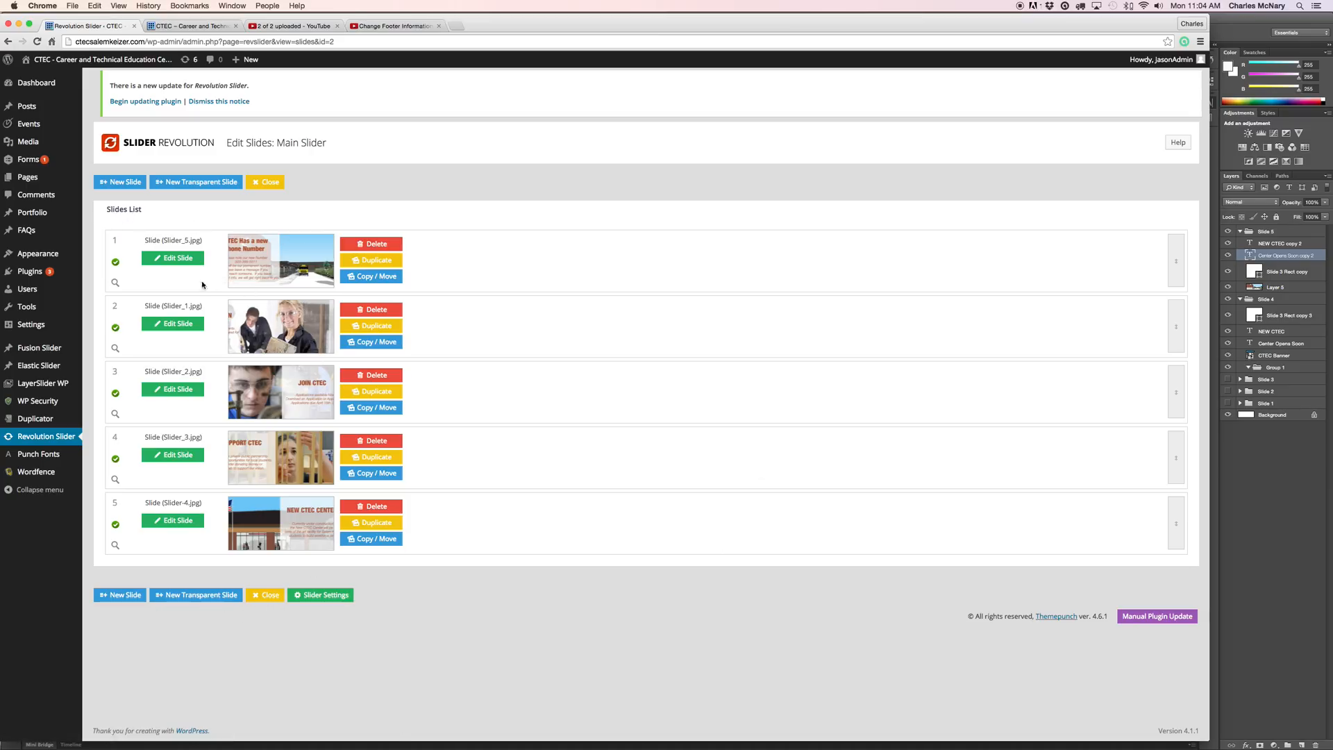
{"action": "left_click", "coordinate": [177, 261]}
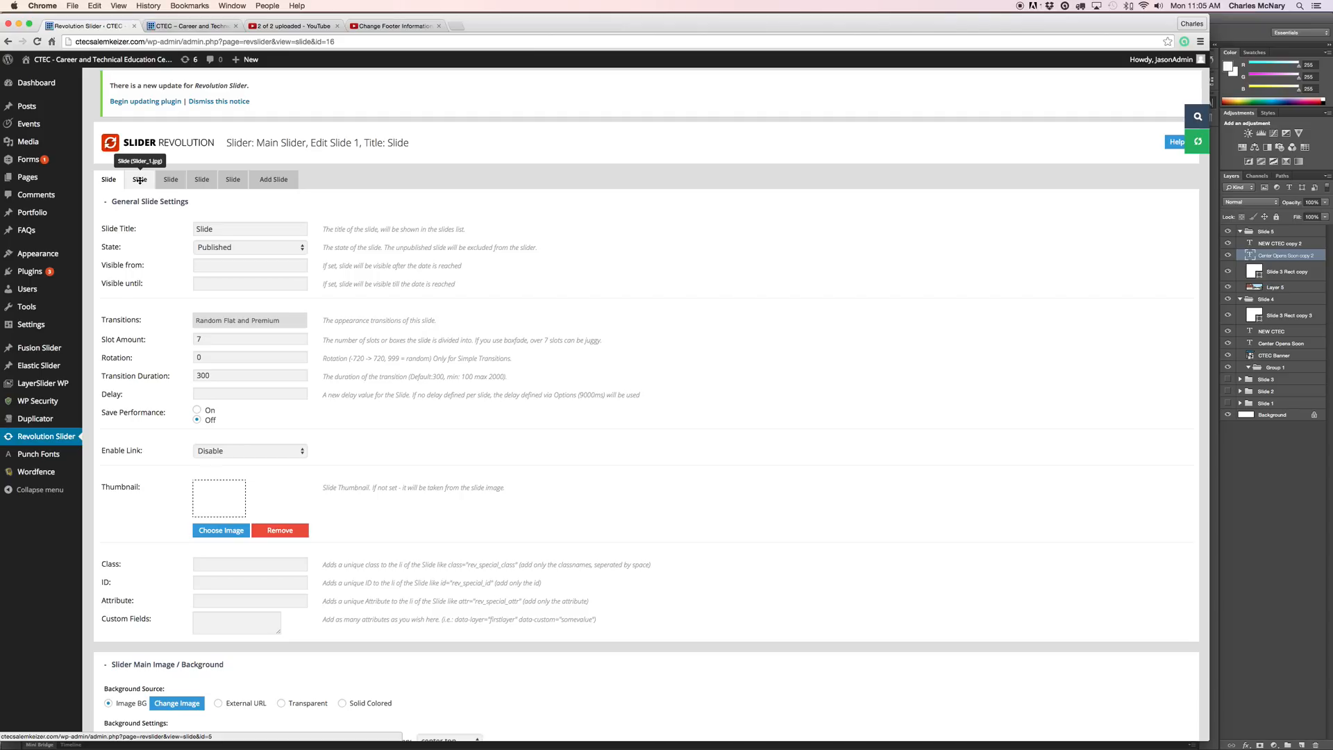
Save the slide with Update Slide and reload the CTEC homepage tab.
{"action": "left_click_drag", "start_coordinate": [140, 180], "coordinate": [167, 180]}
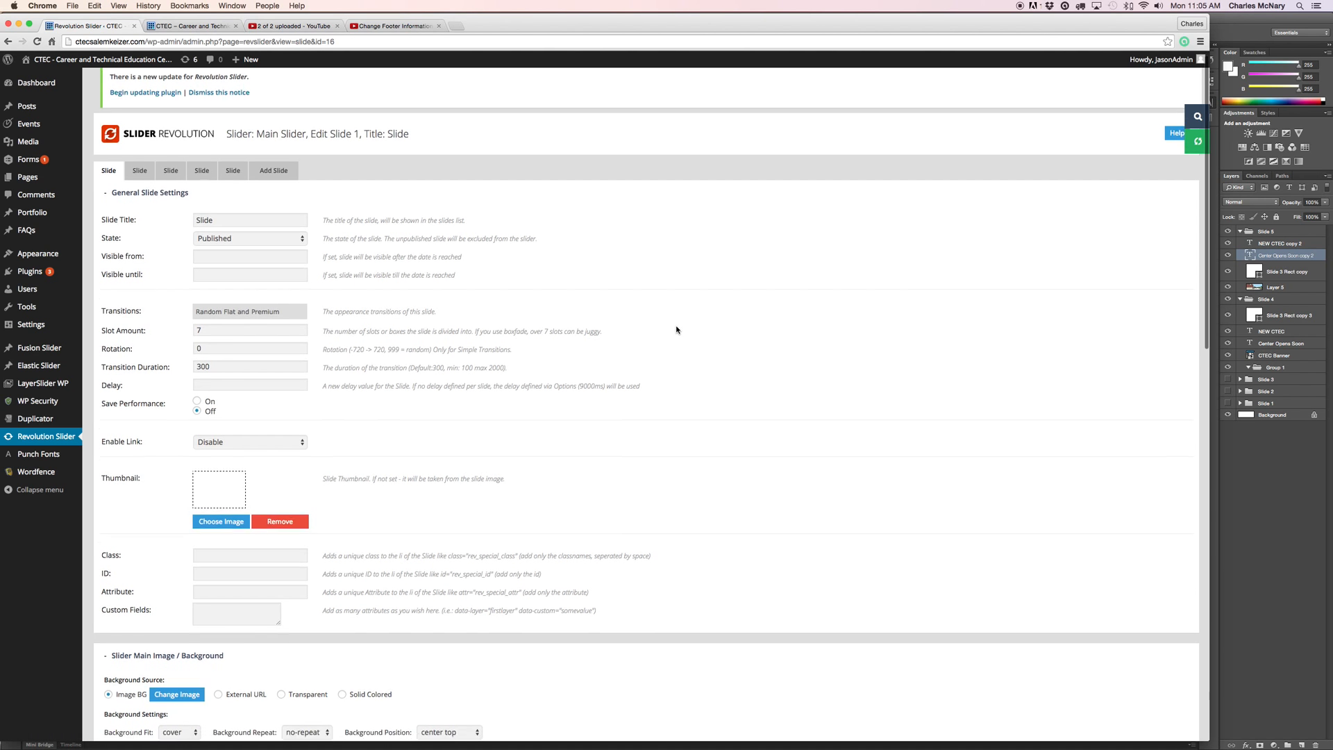
{"action": "scroll", "coordinate": [676, 329], "scroll_direction": "down", "scroll_amount": 7}
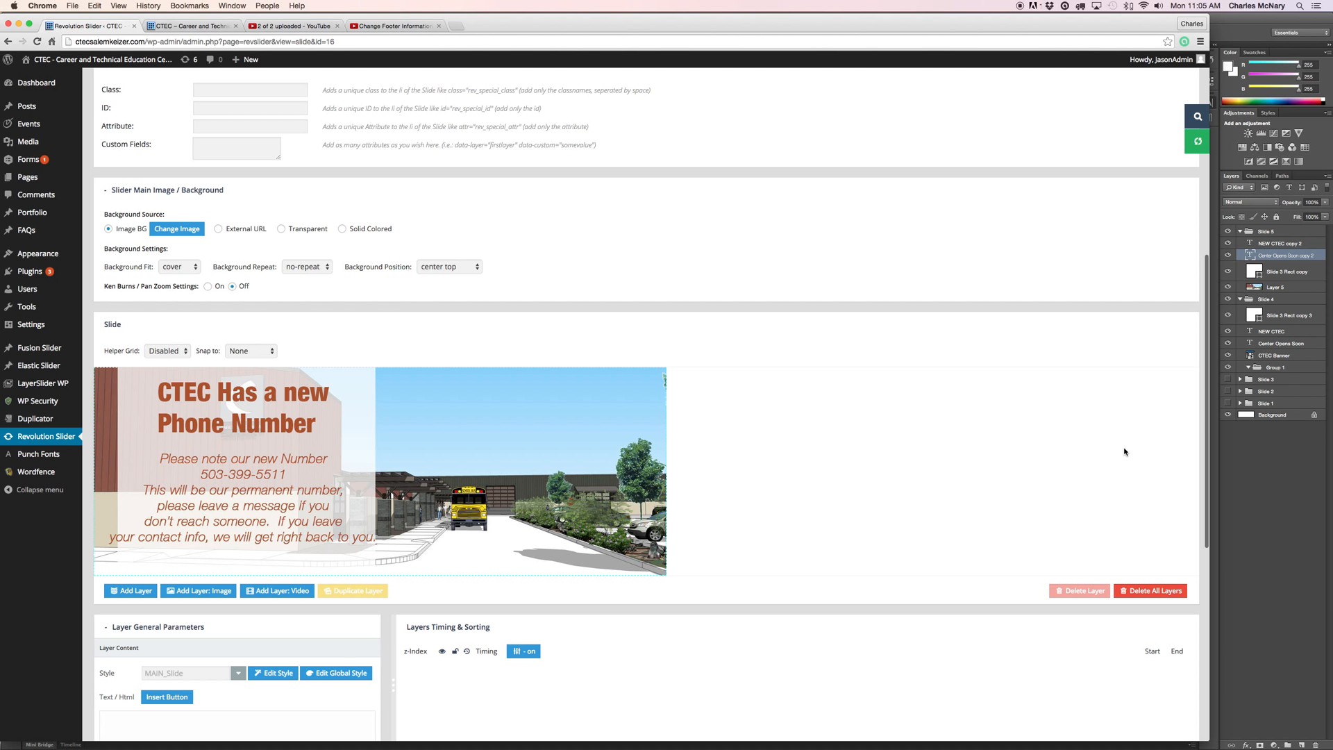
{"action": "scroll", "coordinate": [773, 660], "scroll_direction": "down", "scroll_amount": 7}
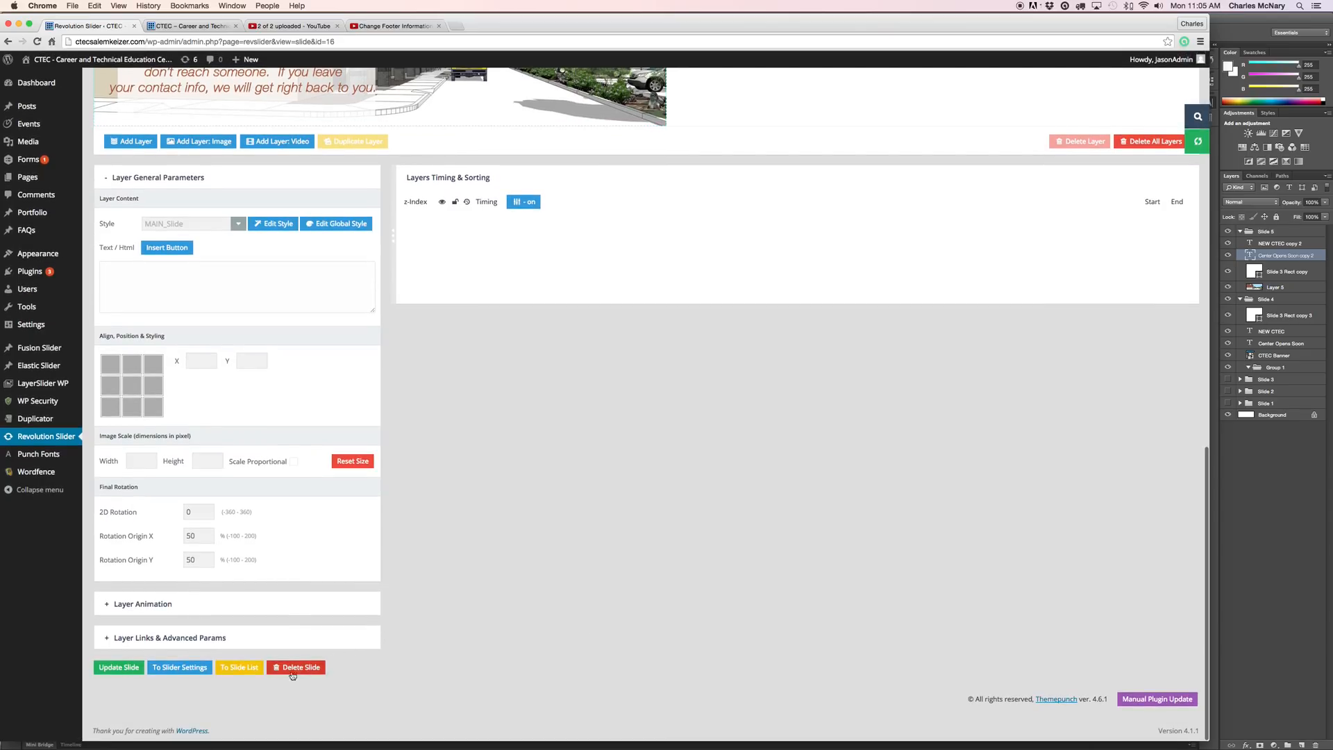
{"action": "left_click", "coordinate": [120, 668]}
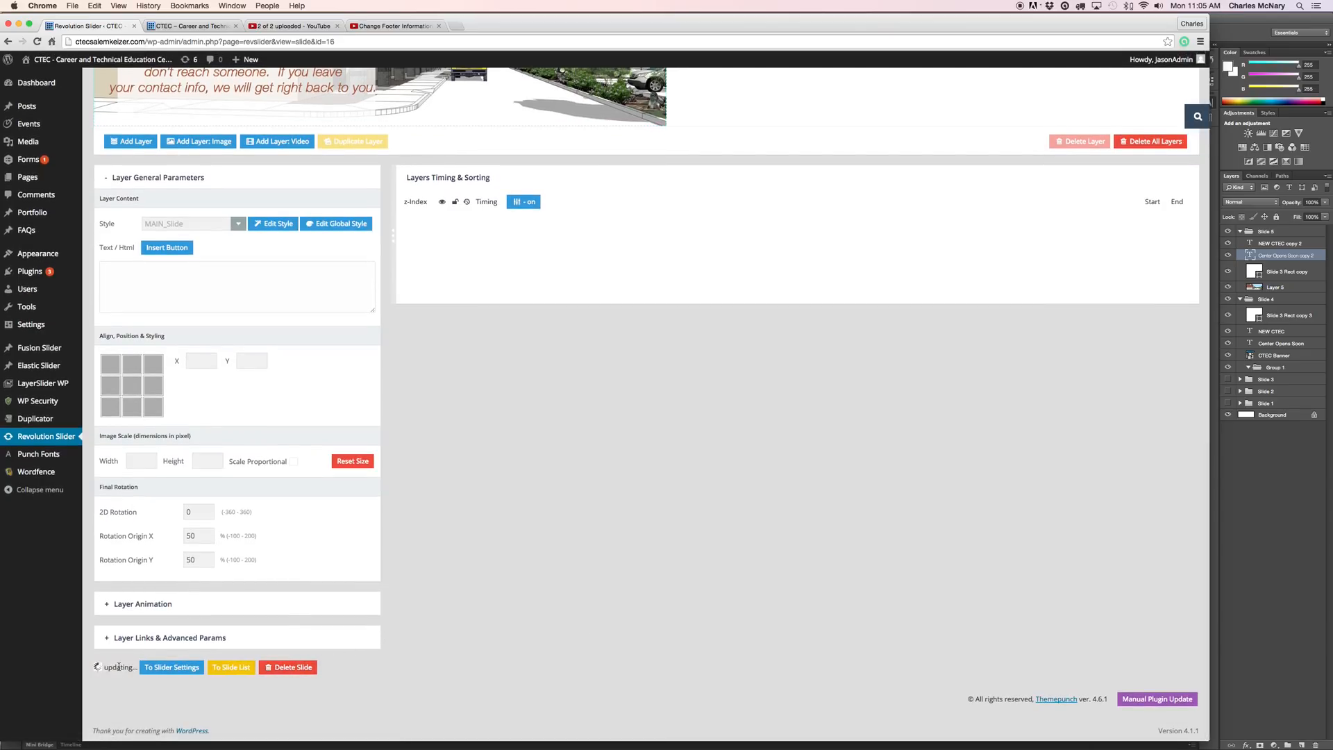
{"action": "left_click", "coordinate": [195, 27]}
{"action": "left_click", "coordinate": [38, 42]}
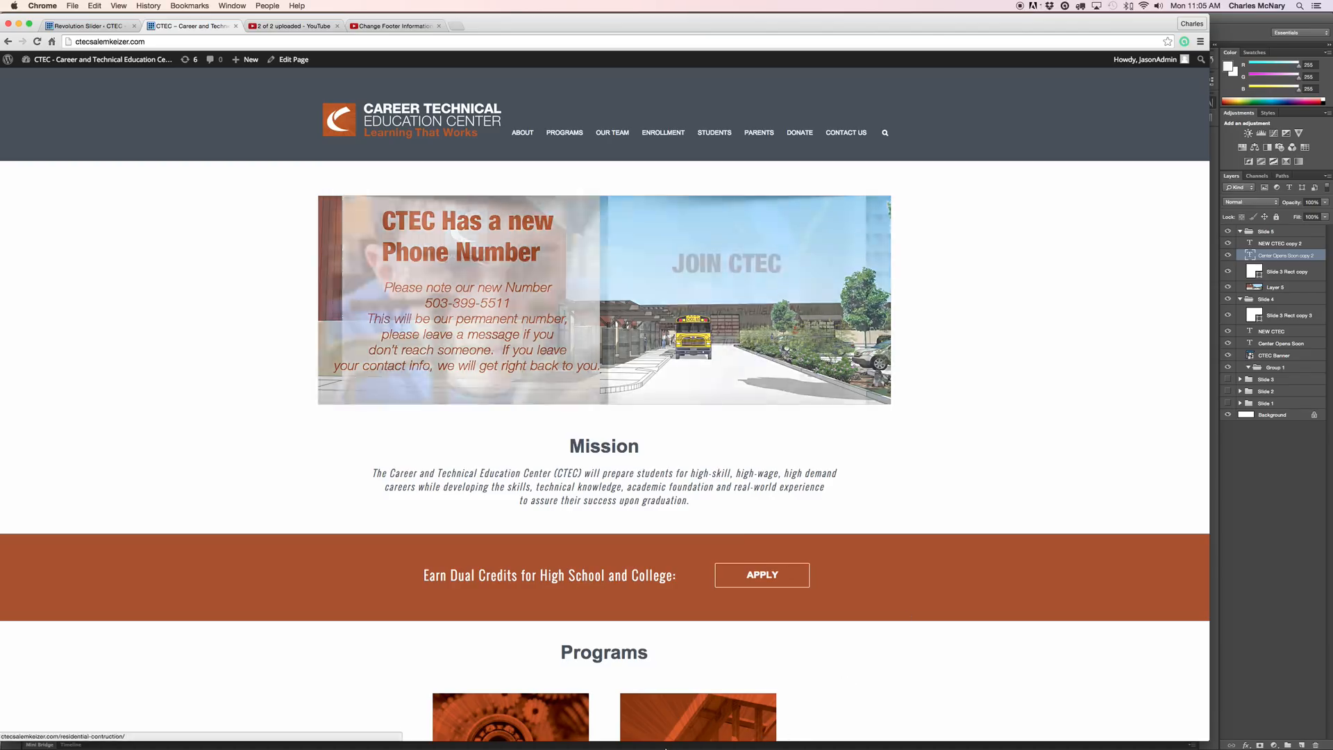
Watch the 'CTEC Has a new Phone Number' slide rotate to JOIN CTEC, then switch to QuickTime Player.
{"action": "mouse_move", "coordinate": [676, 729]}
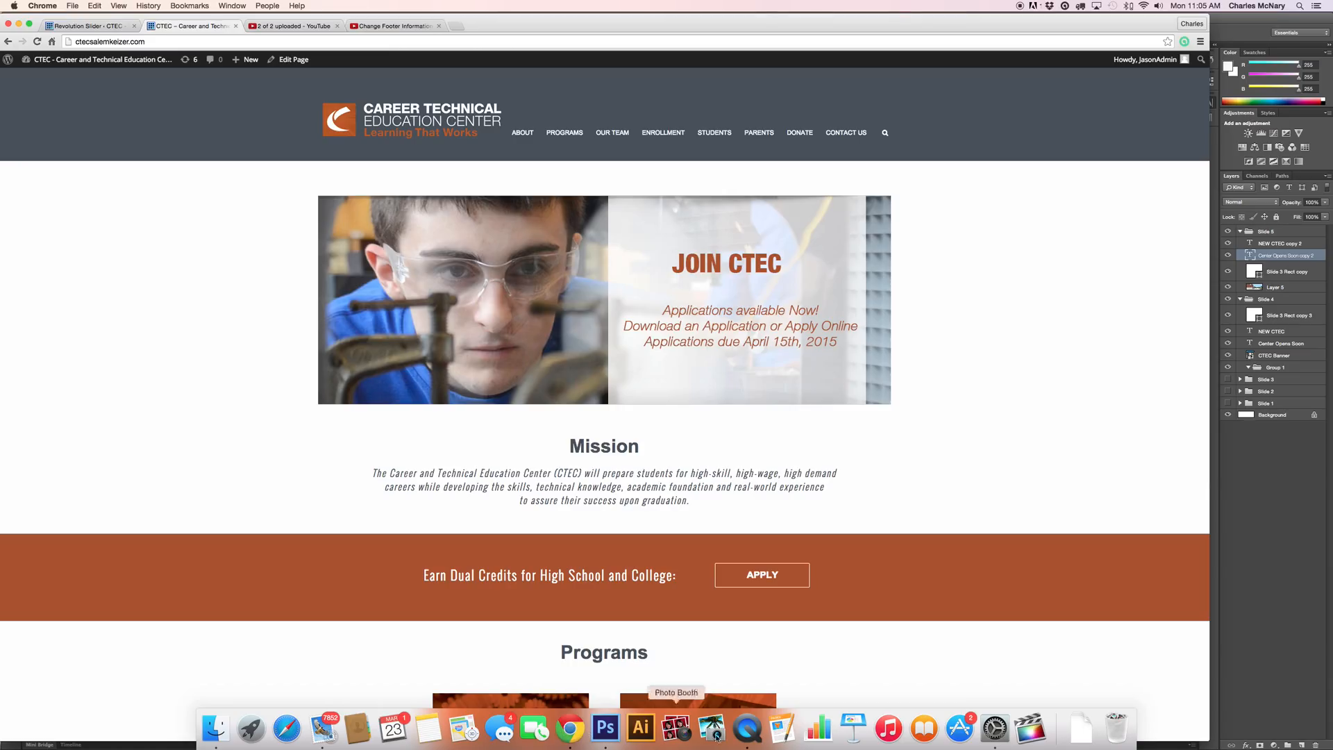
{"action": "left_click", "coordinate": [748, 729]}
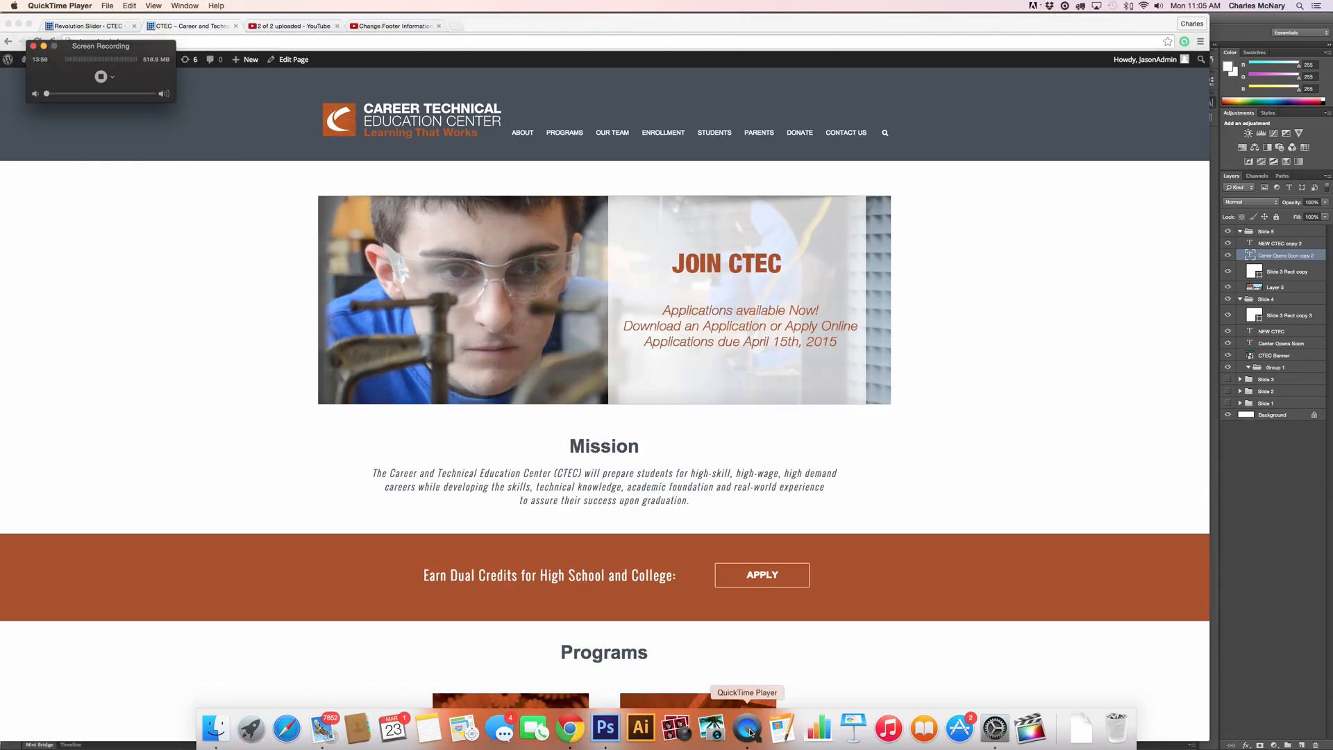